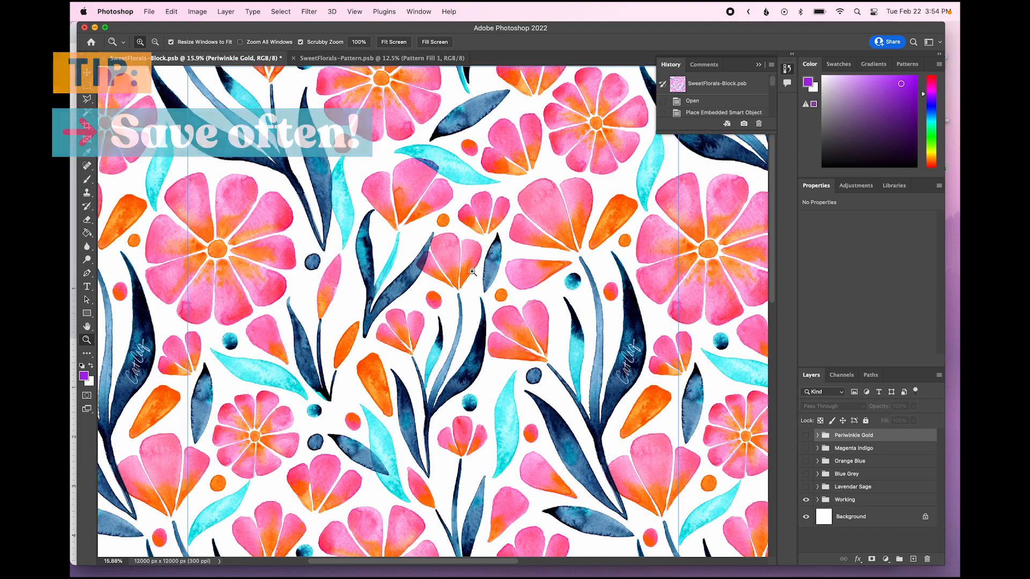
Save the block document, then rename the pattern fill layer in SweetFlorals-Pattern.psb as "Pink Blue"
{"action": "key", "text": "super+s"}
{"action": "left_click", "coordinate": [393, 59]}
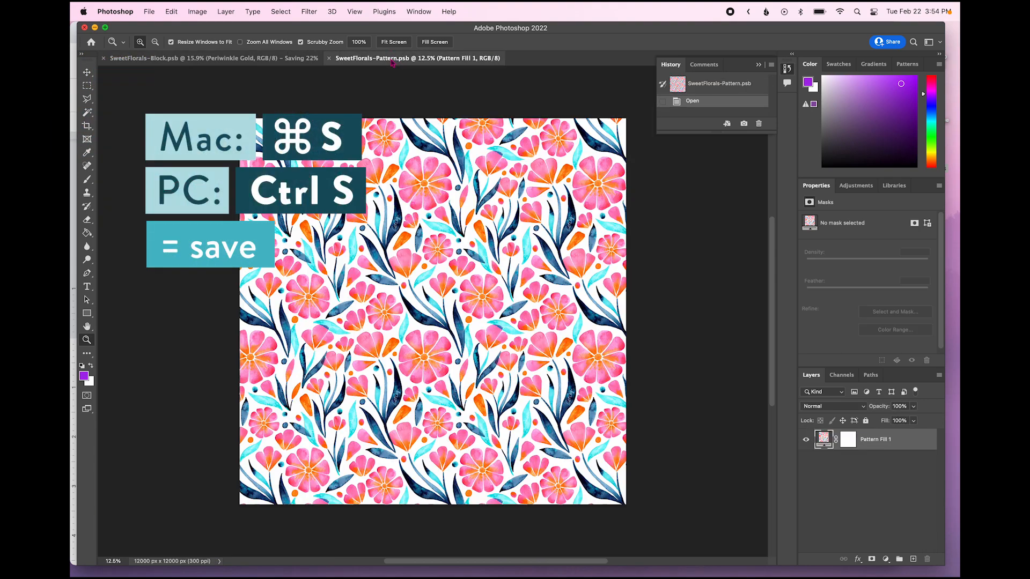
{"action": "left_click", "coordinate": [251, 59]}
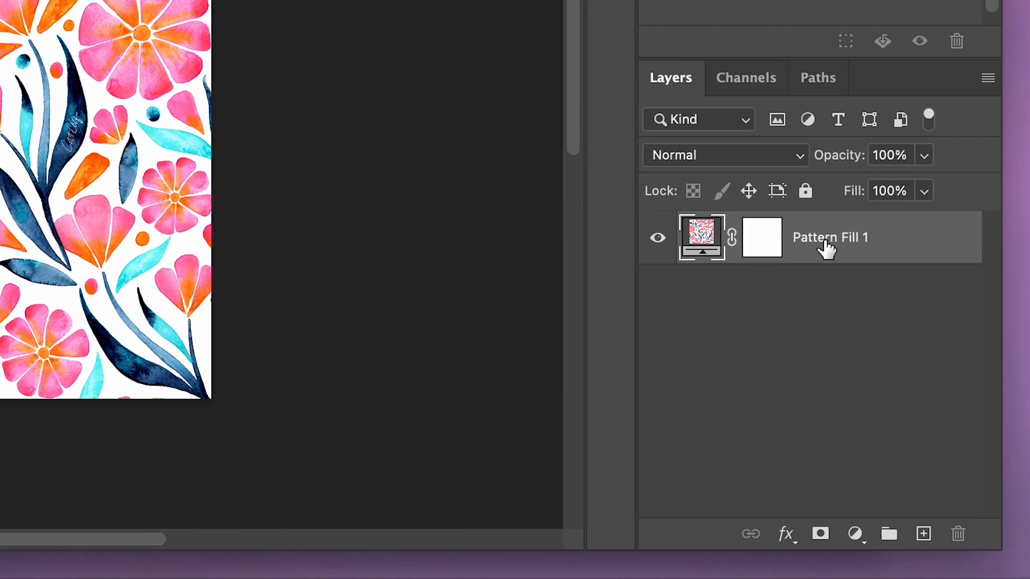
{"action": "double_click", "coordinate": [824, 242]}
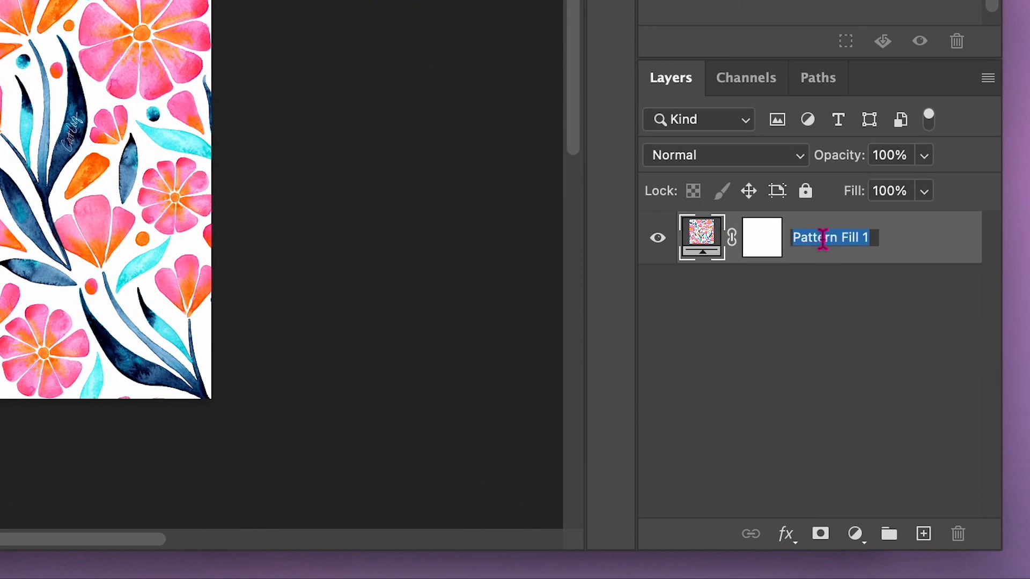
{"action": "type", "text": "Pink Blue"}
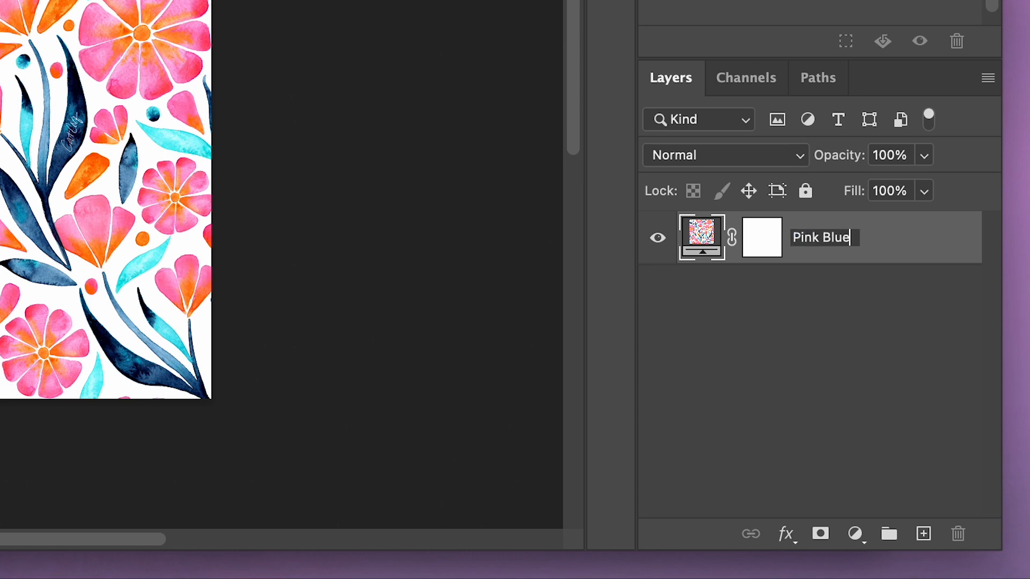
{"action": "key", "text": "Return"}
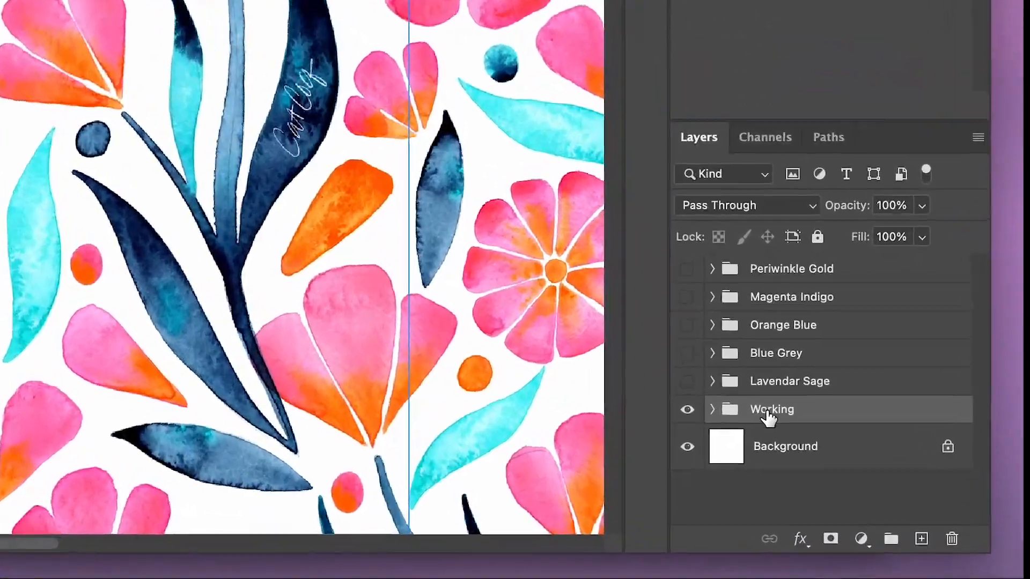
Rename the Working group in SweetFlorals-Block.psb as "Working - Pink Blue" and look through the layers inside it
{"action": "double_click", "coordinate": [842, 497]}
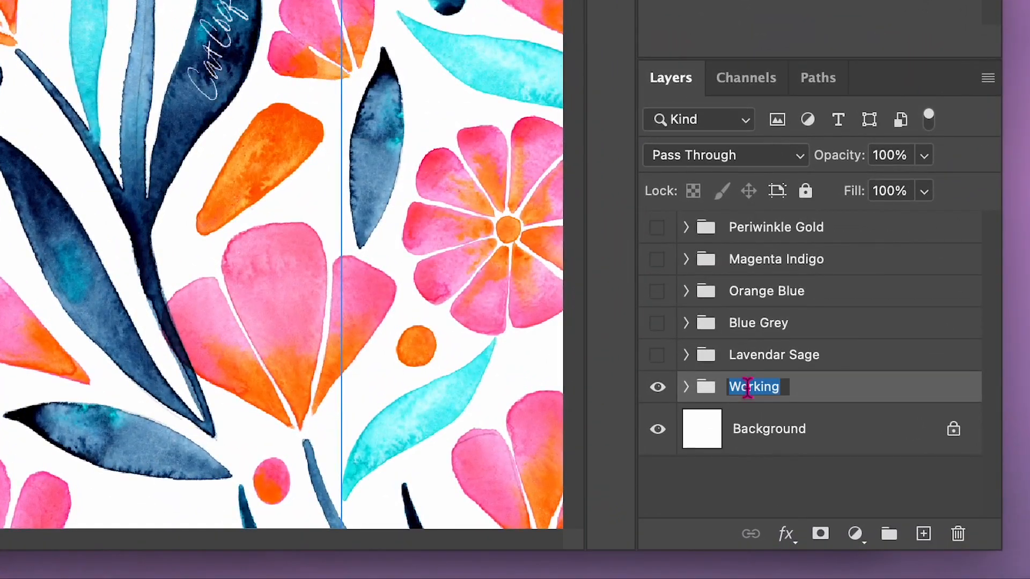
{"action": "key", "text": "Right"}
{"action": "type", "text": "- "}
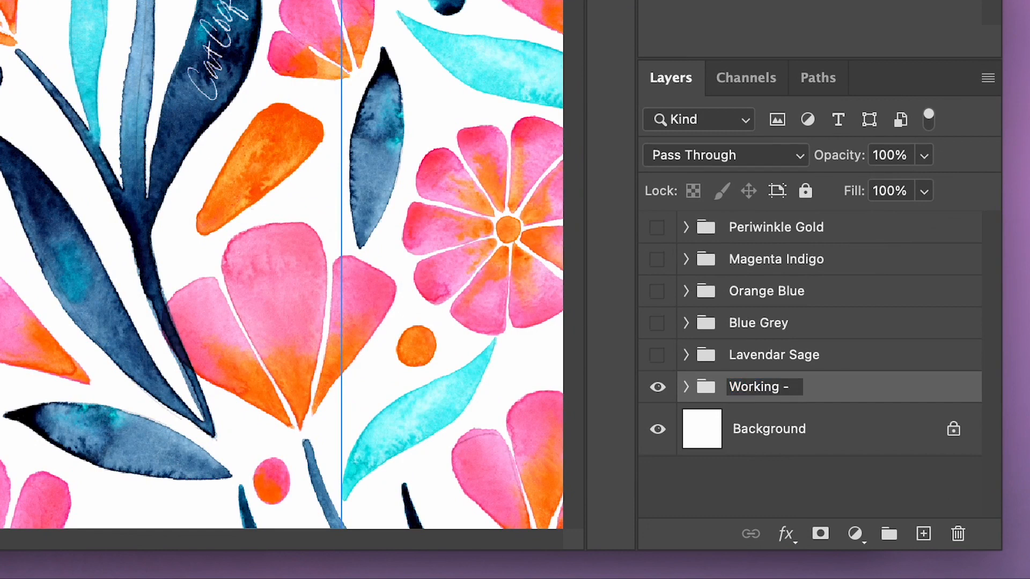
{"action": "type", "text": "Pink Blue"}
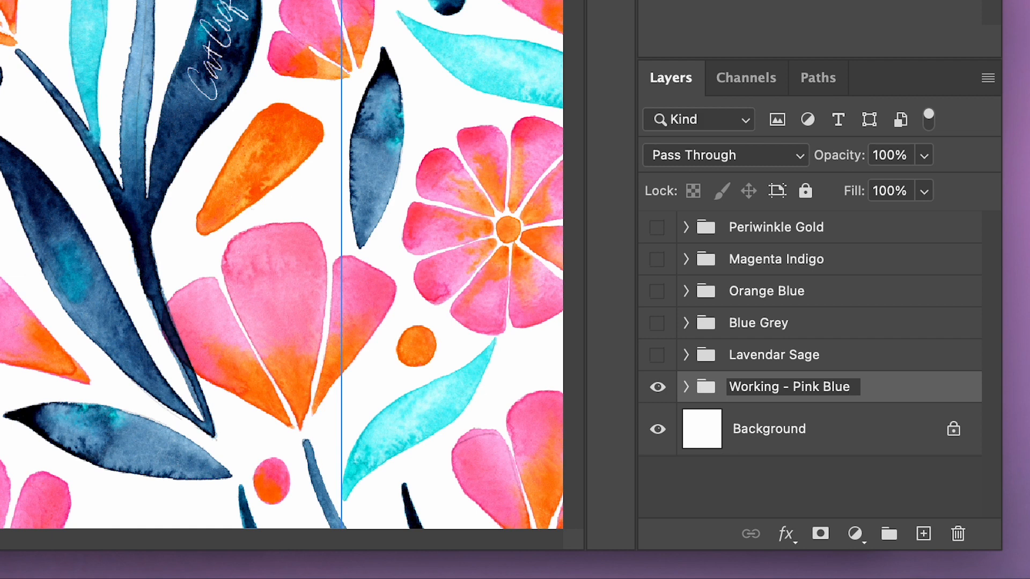
{"action": "key", "text": "Return"}
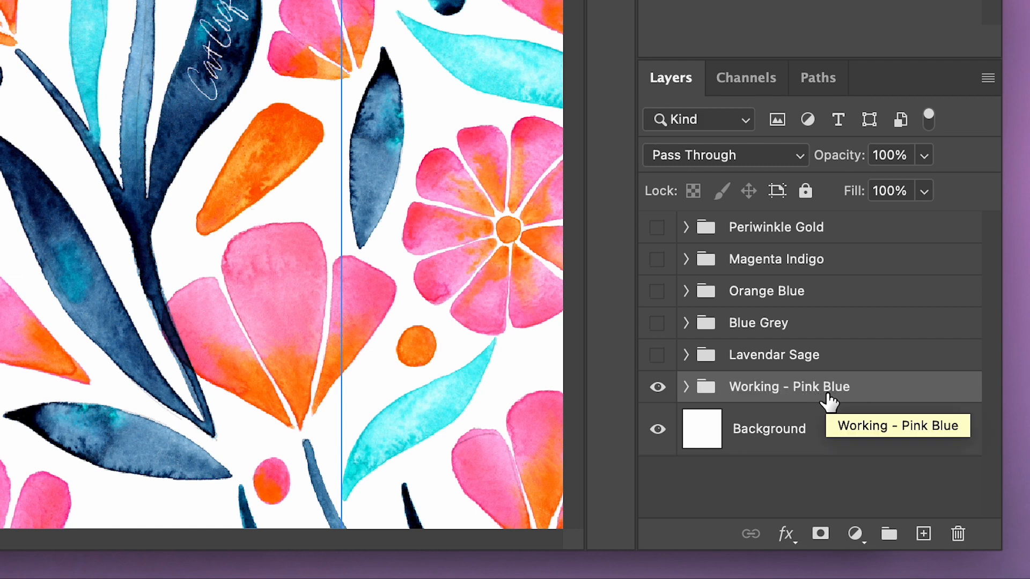
{"action": "left_click", "coordinate": [686, 387]}
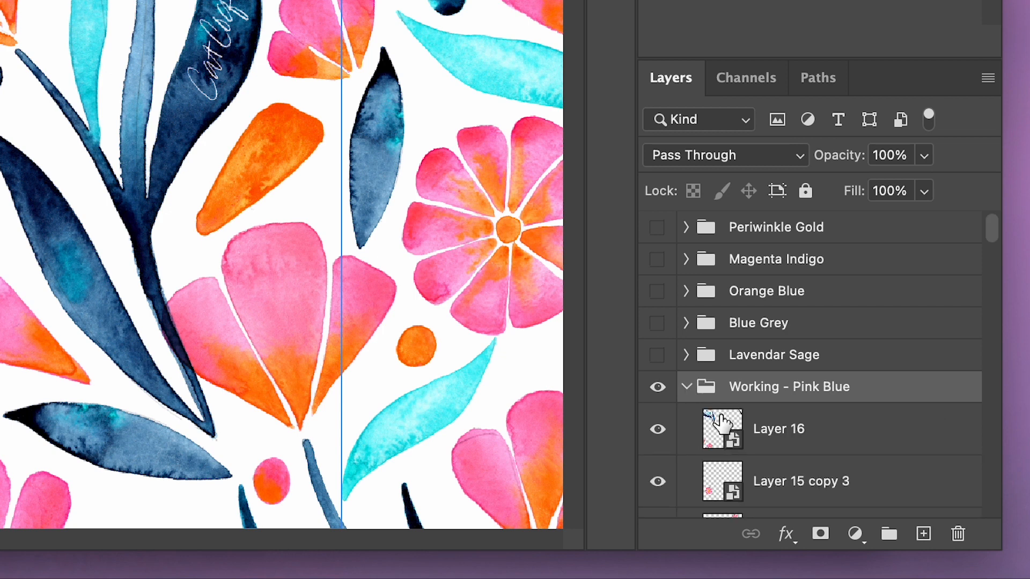
{"action": "scroll", "coordinate": [781, 460], "scroll_direction": "down", "scroll_amount": 10}
{"action": "scroll", "coordinate": [782, 460], "scroll_direction": "up", "scroll_amount": 10}
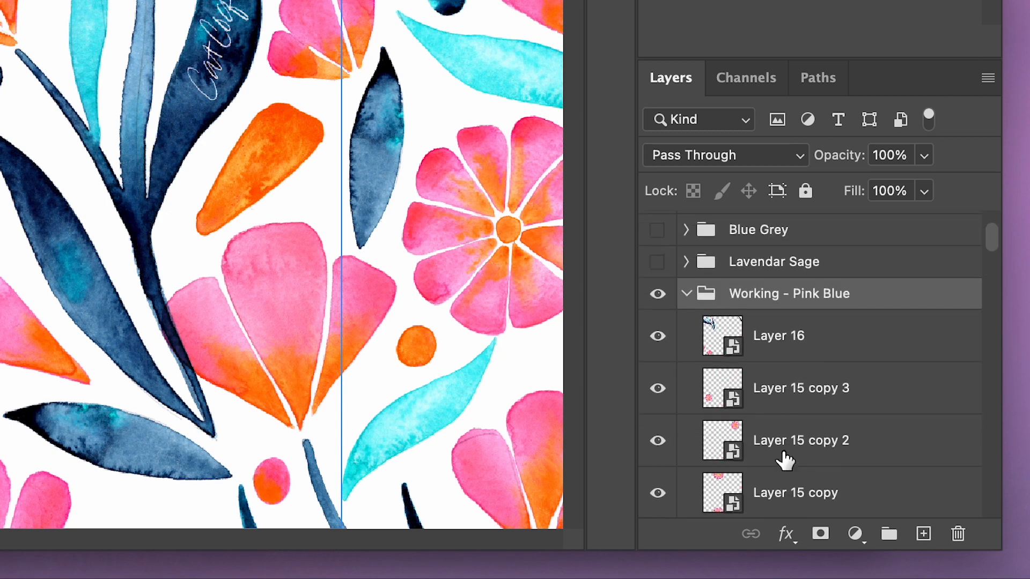
{"action": "left_click", "coordinate": [686, 388]}
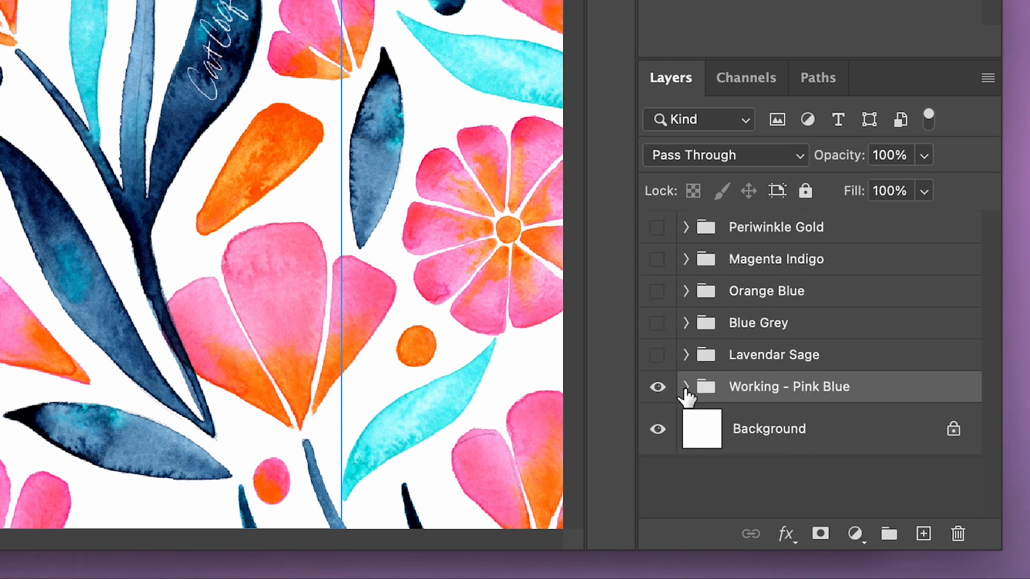
Hide the Working - Pink Blue group, show the Lavendar Sage group, and define the artwork as a pattern named SweetFlorals-Block.psb
{"action": "left_click", "coordinate": [657, 387]}
{"action": "left_click", "coordinate": [656, 354]}
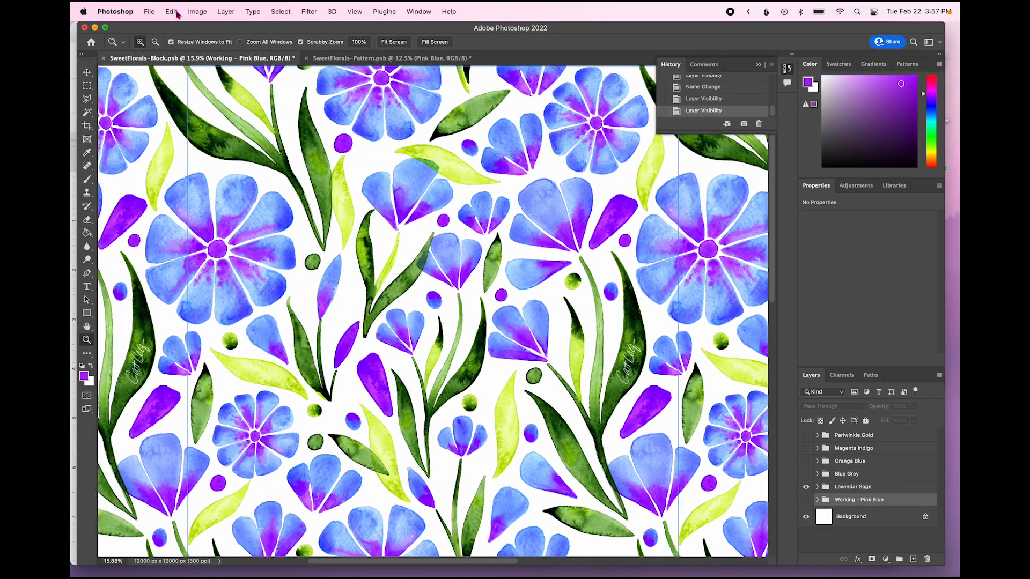
{"action": "left_click", "coordinate": [172, 11]}
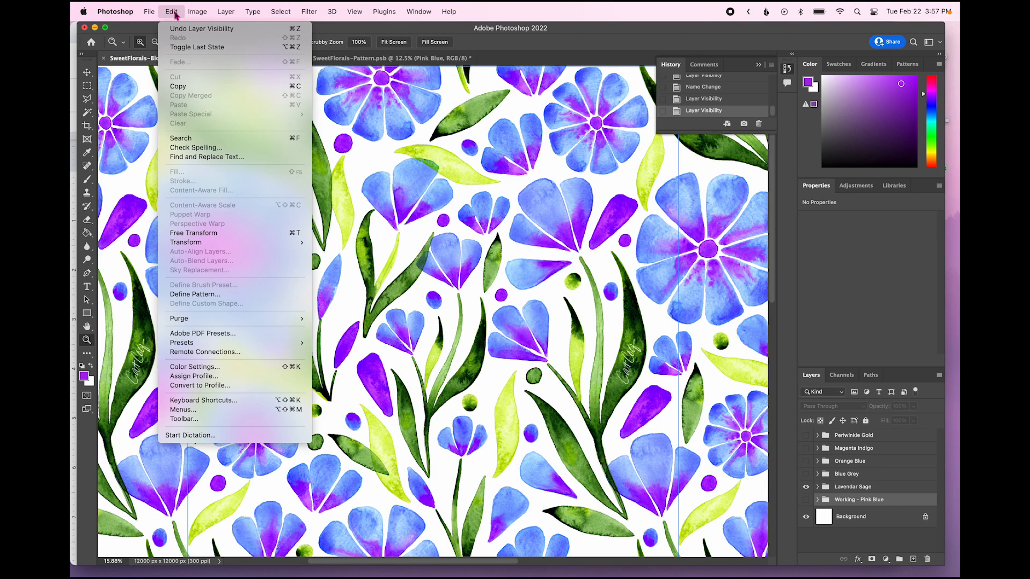
{"action": "left_click", "coordinate": [239, 295]}
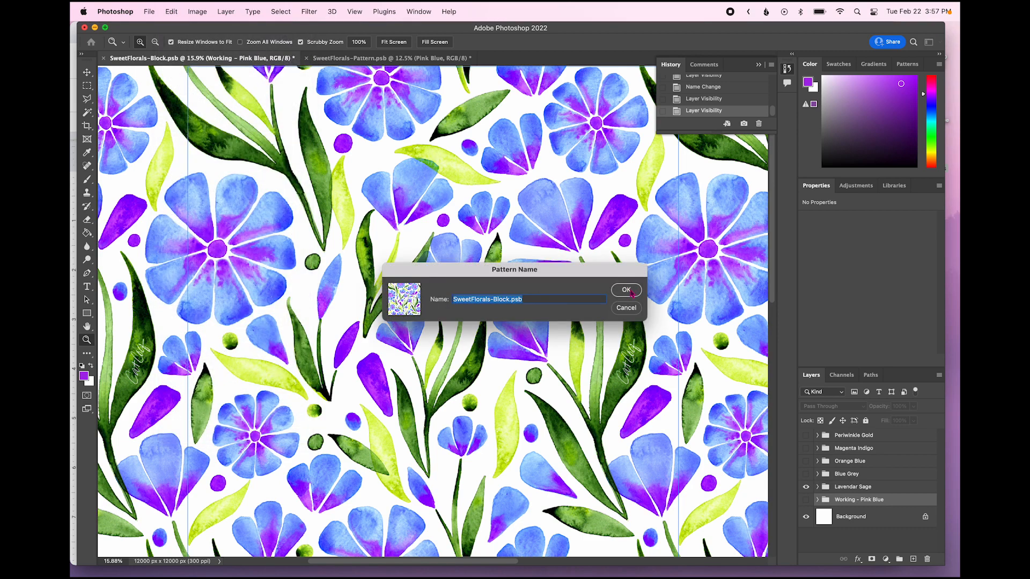
{"action": "left_click", "coordinate": [627, 290]}
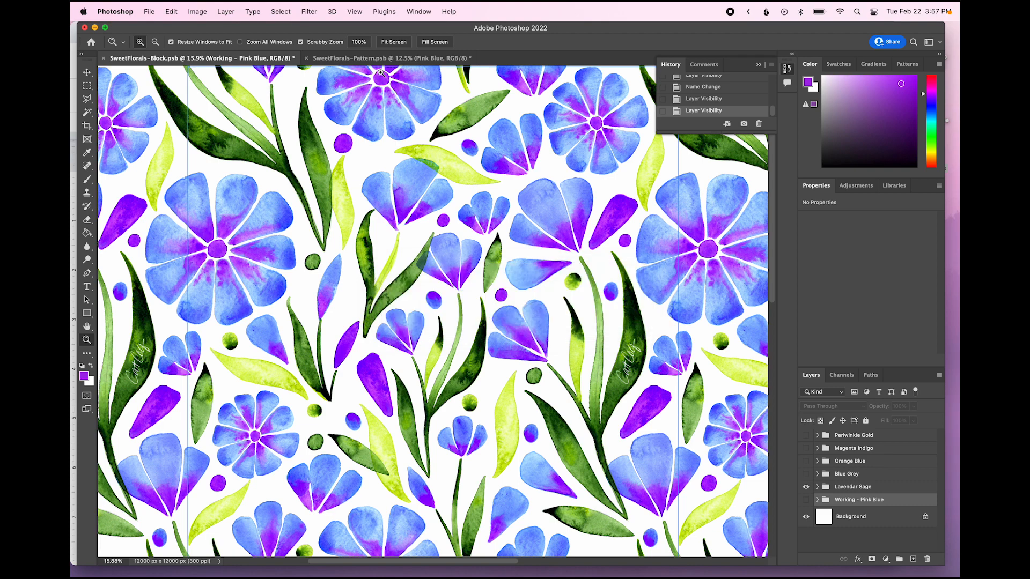
In SweetFlorals-Pattern.psb, duplicate the Pink Blue layer and change the copy's fill to the newly defined blue and purple floral pattern
{"action": "left_click", "coordinate": [369, 59]}
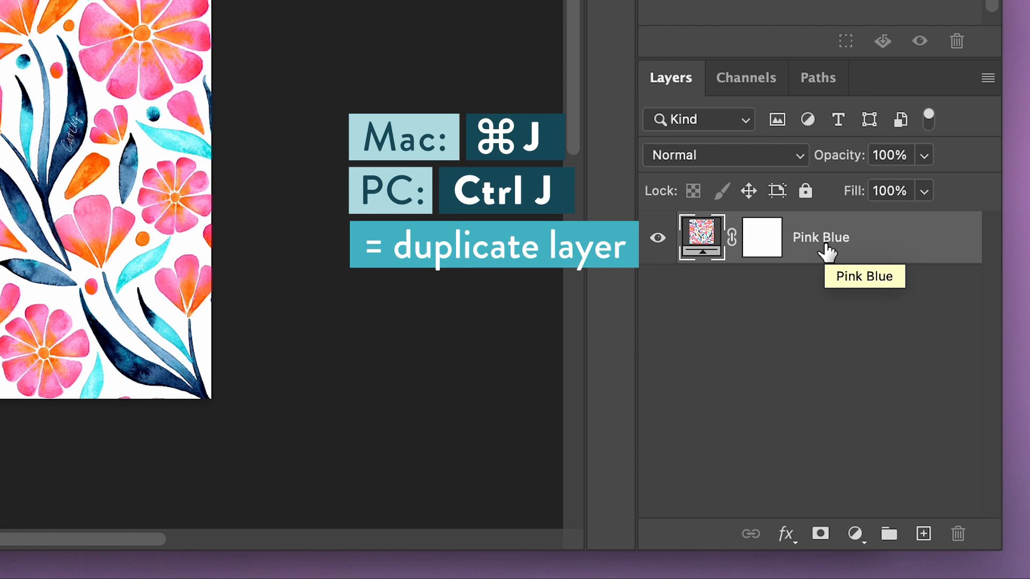
{"action": "key", "text": "super+j"}
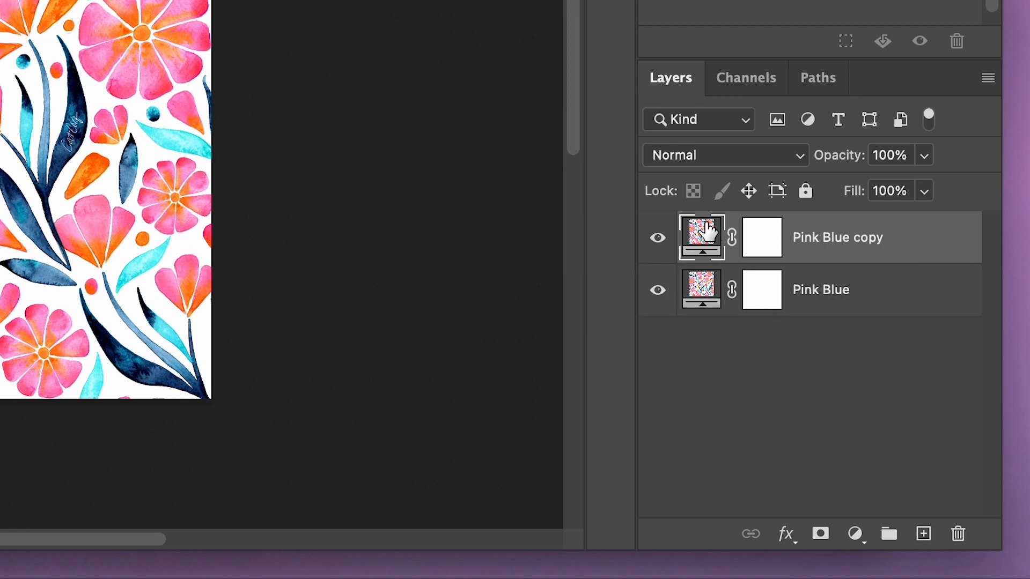
{"action": "double_click", "coordinate": [700, 247]}
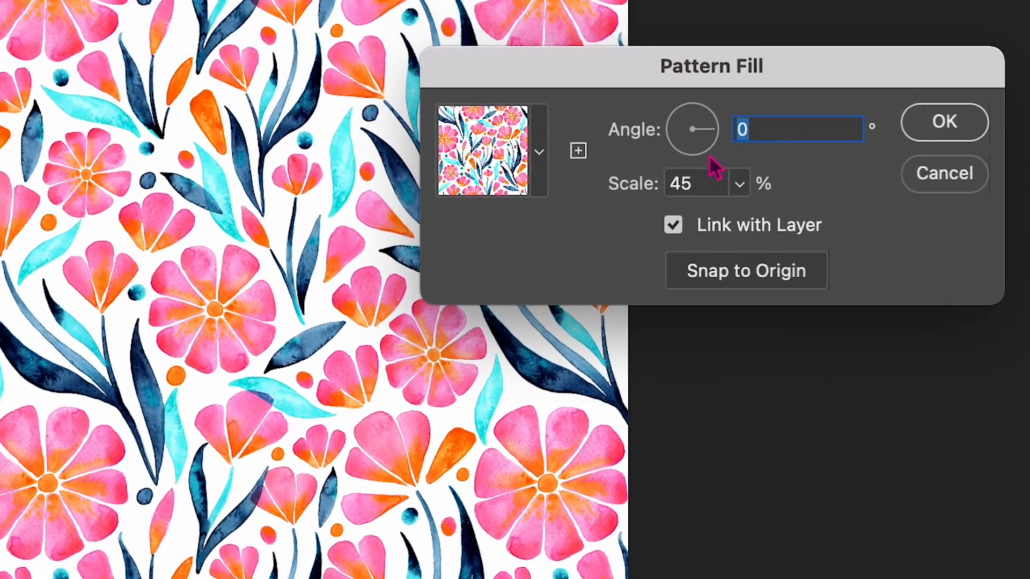
{"action": "left_click", "coordinate": [539, 167]}
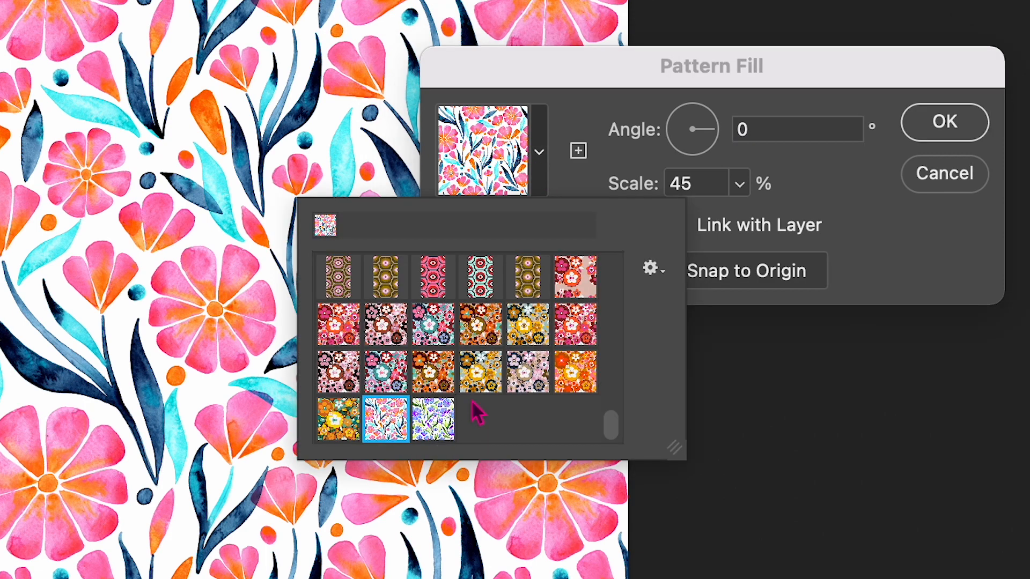
{"action": "left_click", "coordinate": [433, 418]}
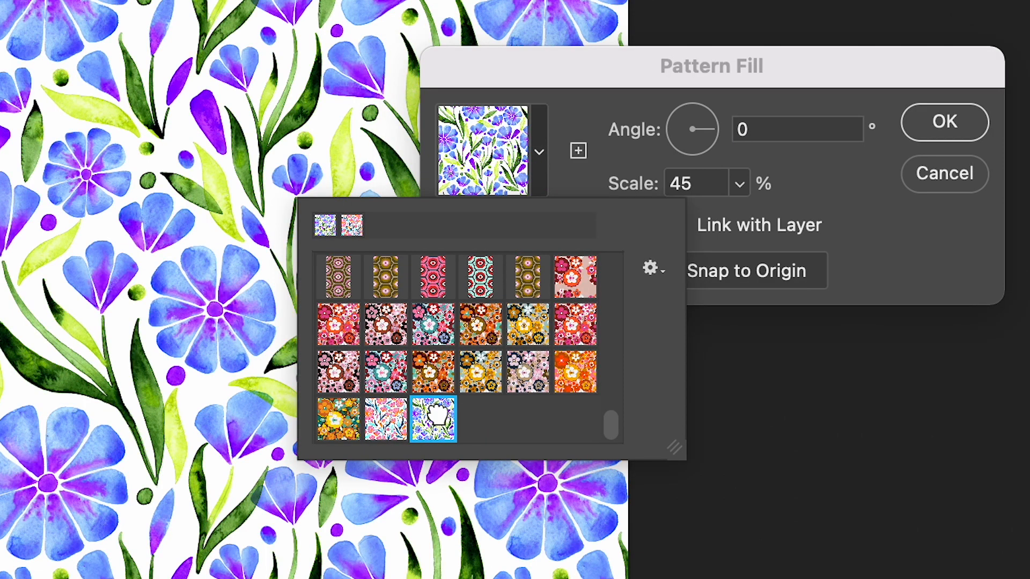
{"action": "left_click", "coordinate": [709, 278]}
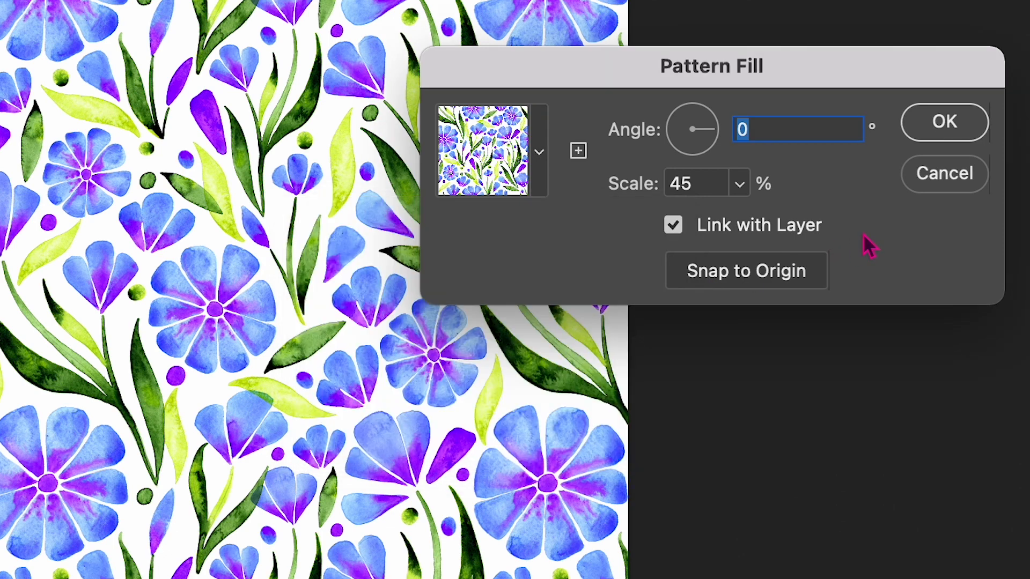
{"action": "double_click", "coordinate": [702, 186]}
{"action": "left_click", "coordinate": [740, 190]}
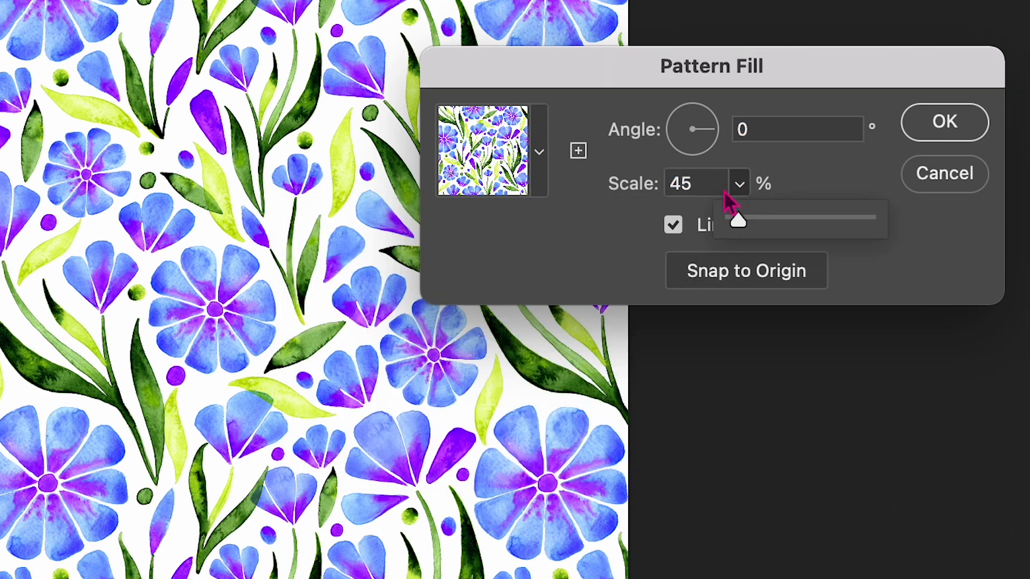
{"action": "mouse_move", "coordinate": [740, 225]}
{"action": "left_mouse_down"}
{"action": "mouse_move", "coordinate": [749, 225]}
{"action": "mouse_move", "coordinate": [739, 225]}
{"action": "left_mouse_up"}
{"action": "left_click", "coordinate": [945, 122]}
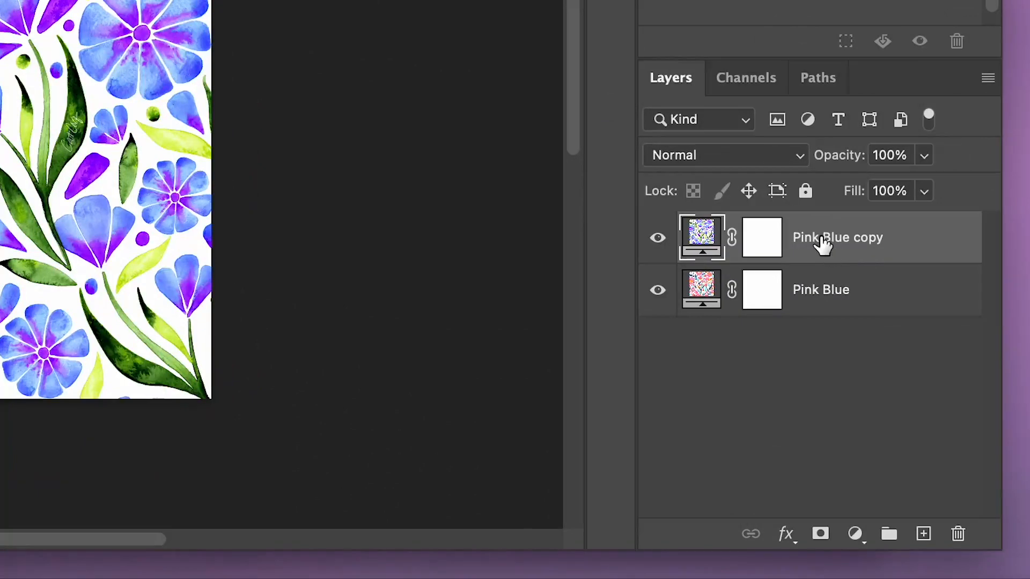
Rename the duplicated pattern fill layer with the blue and purple florals as "Lavender Sage"
{"action": "double_click", "coordinate": [822, 239]}
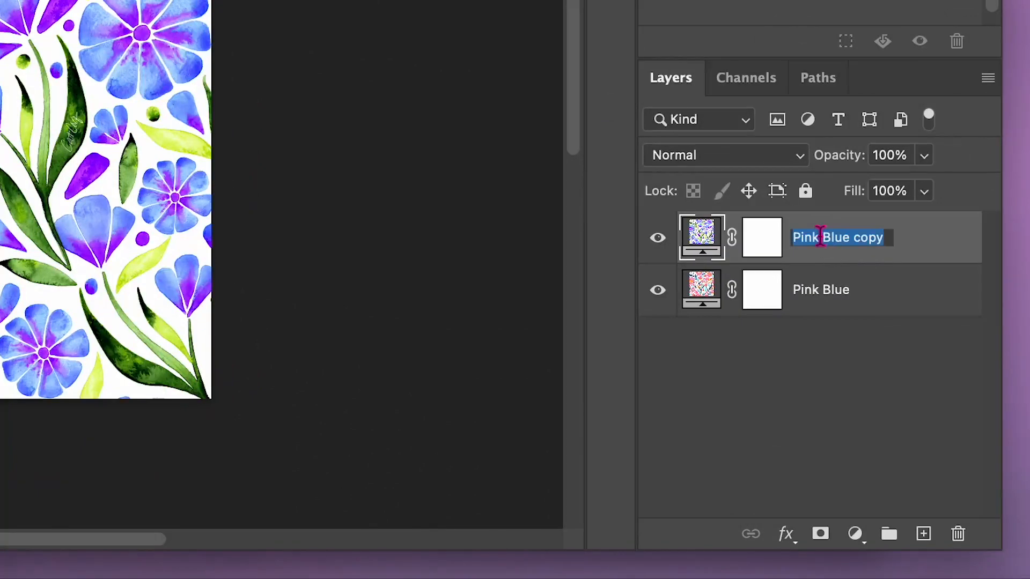
{"action": "type", "text": "Lavender C"}
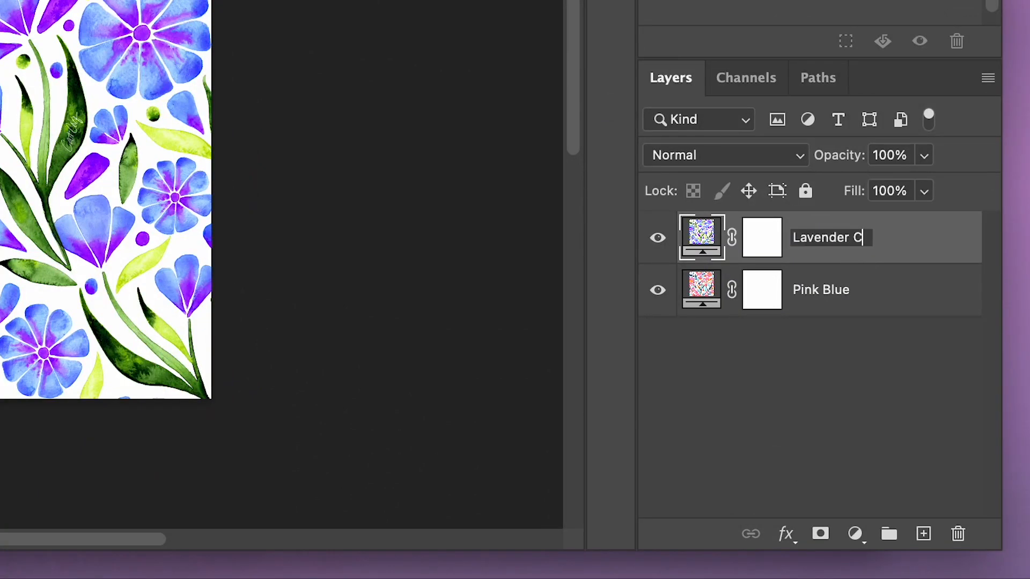
{"action": "key", "text": "BackSpace"}
{"action": "type", "text": "Sage"}
{"action": "key", "text": "Return"}
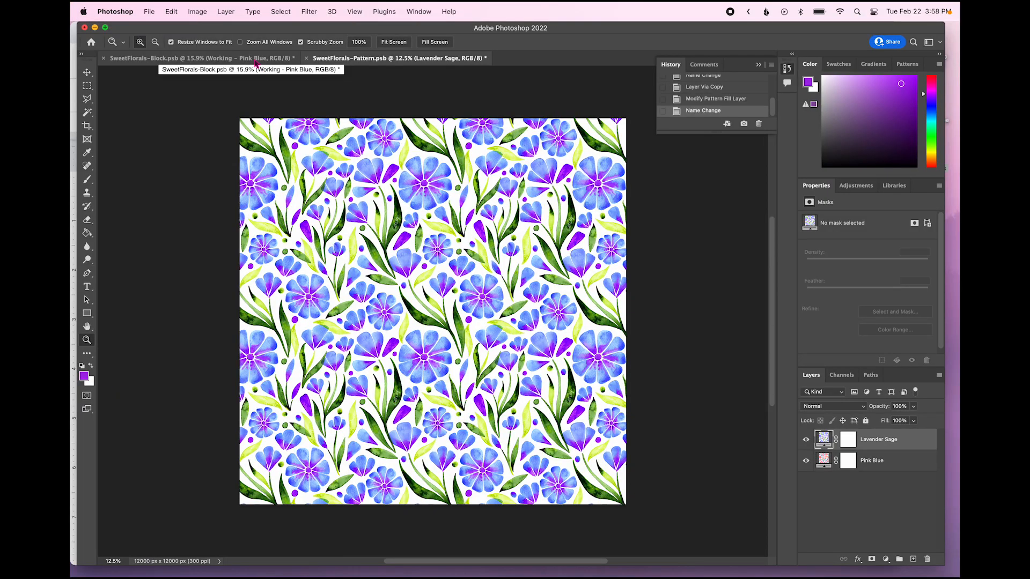
In SweetFlorals-Block.psb, hide the Lavendar Sage group, show the Blue Grey group, and define the artwork as a new pattern
{"action": "left_click", "coordinate": [255, 61]}
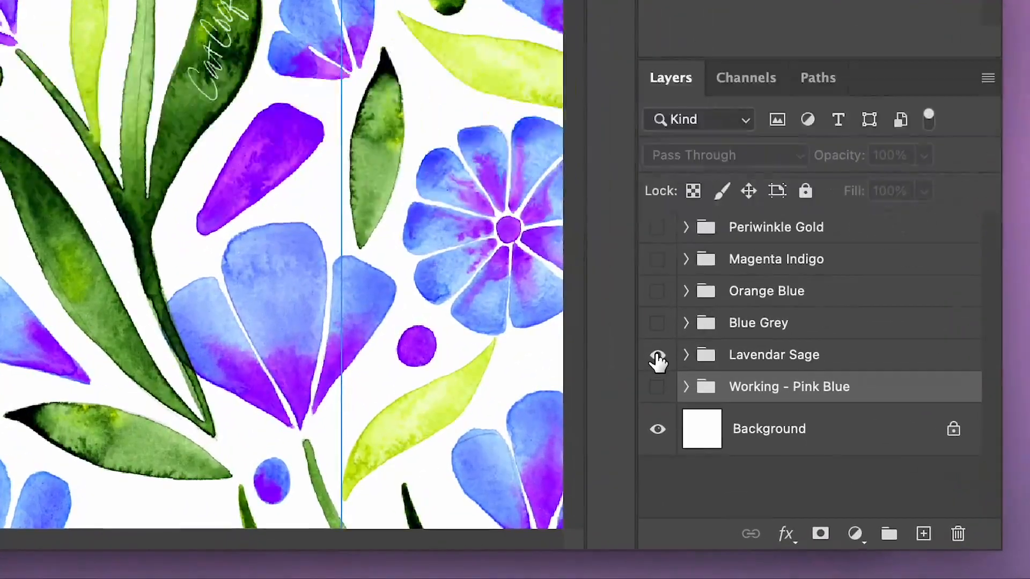
{"action": "left_click", "coordinate": [806, 488]}
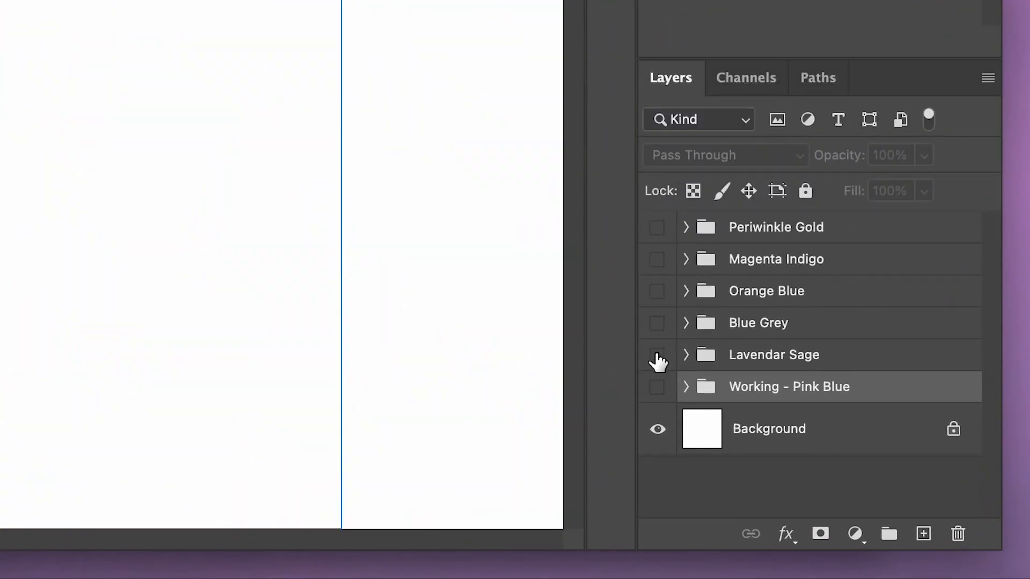
{"action": "left_click", "coordinate": [656, 324]}
{"action": "left_click", "coordinate": [786, 325]}
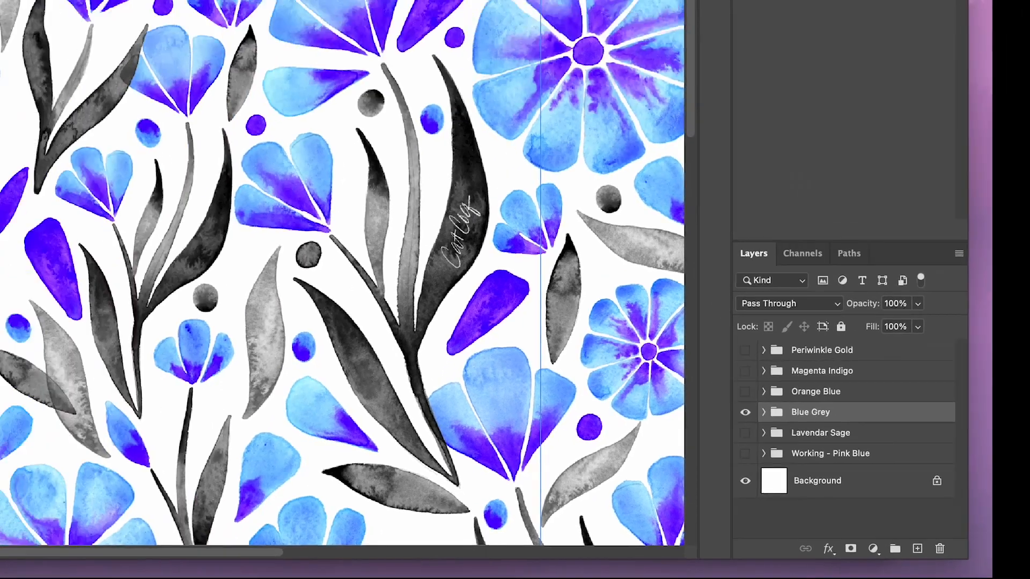
{"action": "left_click", "coordinate": [170, 12]}
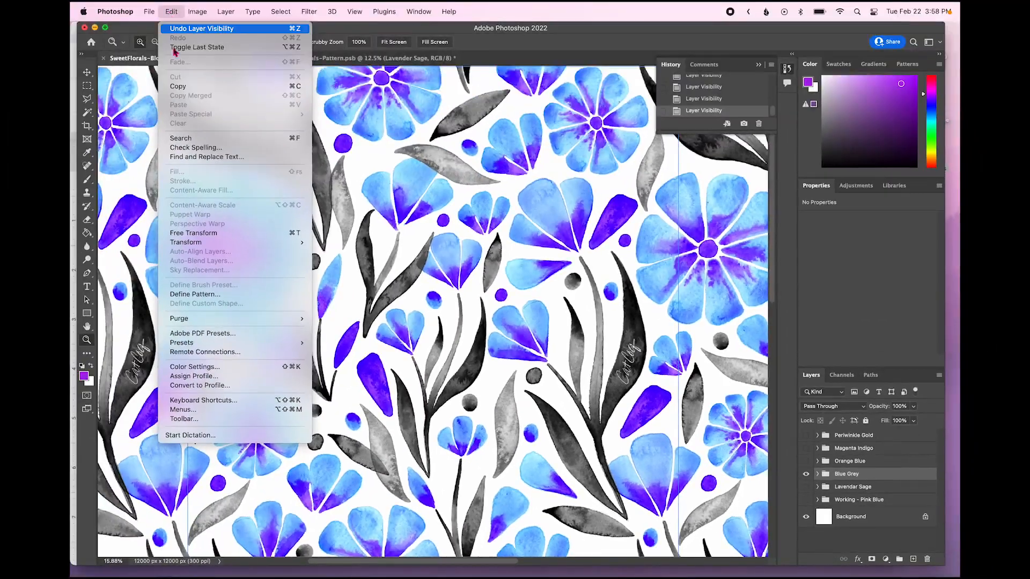
{"action": "left_click", "coordinate": [273, 298]}
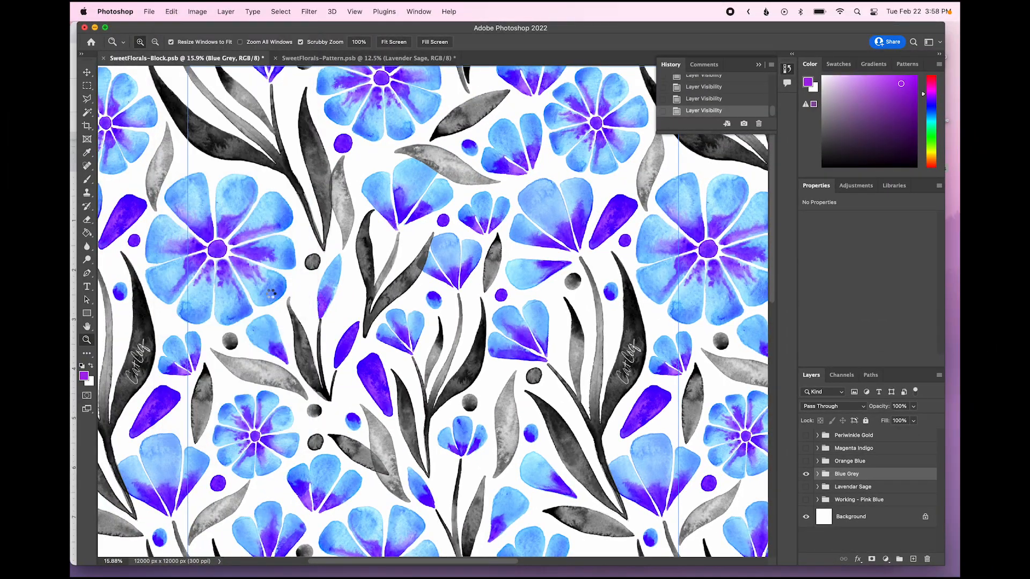
{"action": "left_click", "coordinate": [626, 290]}
In SweetFlorals-Pattern.psb, duplicate the Lavender Sage layer as "Blue Sage" and change the copy's fill to the newly defined blue and grey floral pattern
{"action": "left_click", "coordinate": [366, 59]}
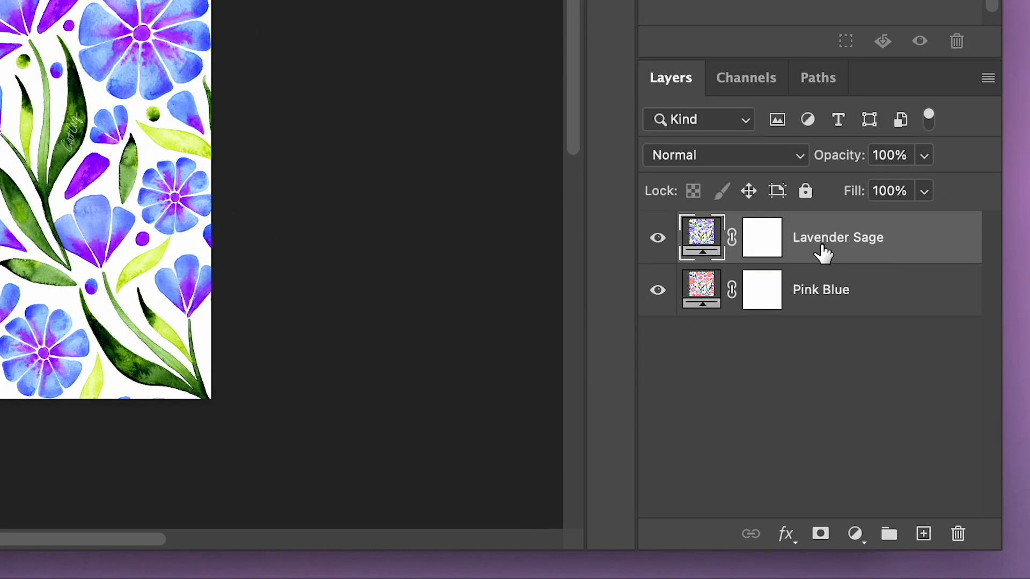
{"action": "key", "text": "super+j"}
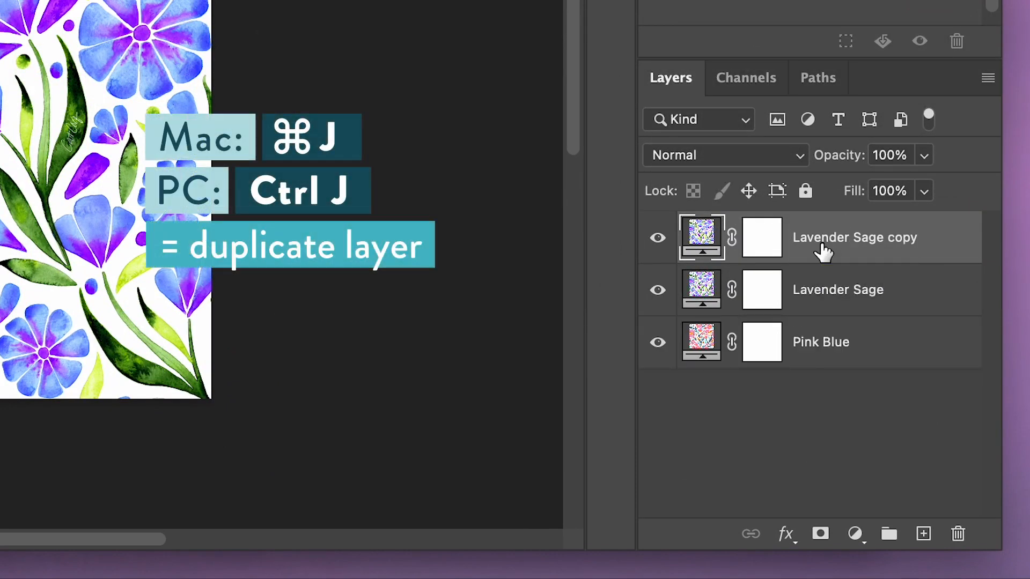
{"action": "double_click", "coordinate": [702, 239]}
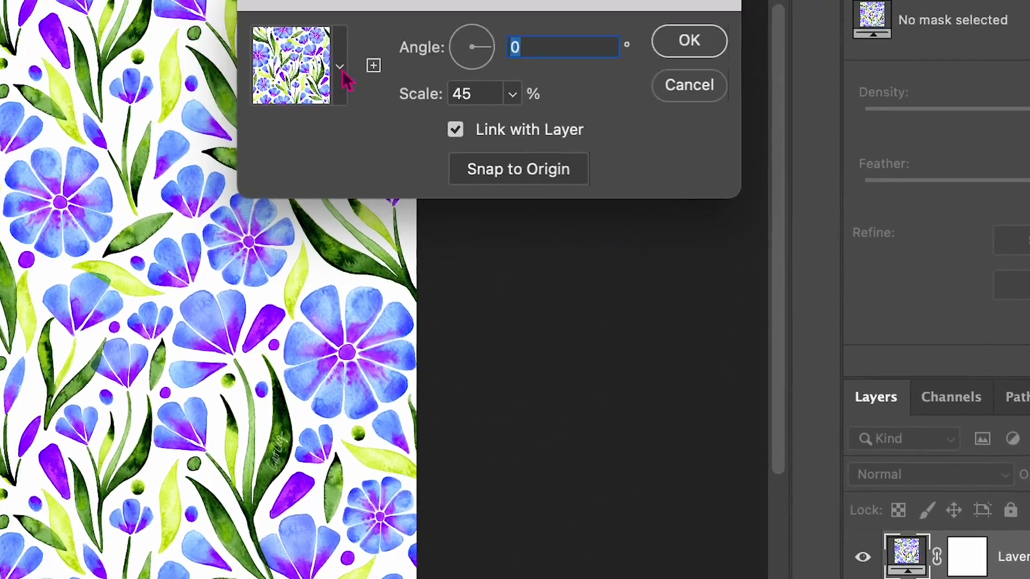
{"action": "left_click", "coordinate": [340, 68]}
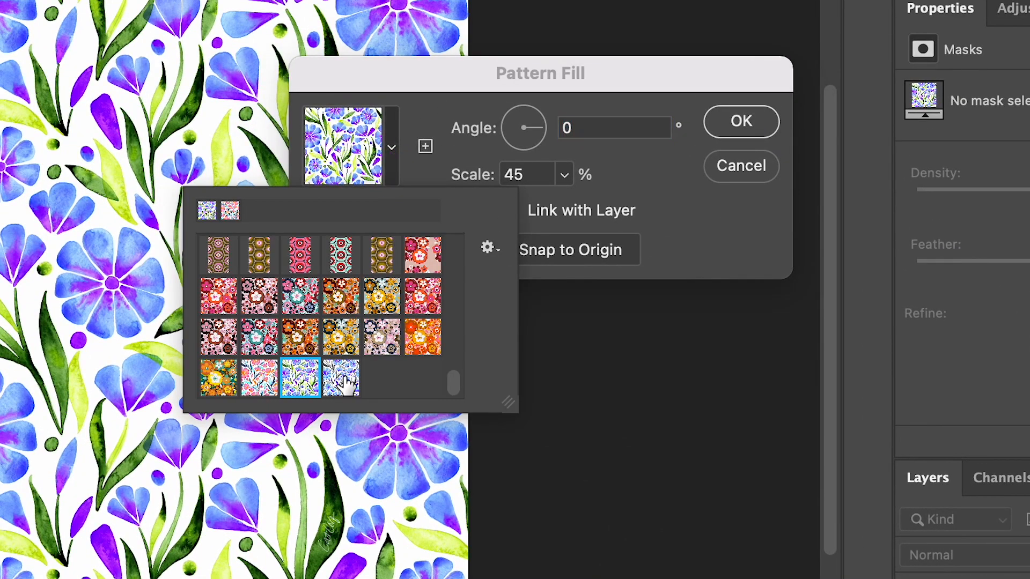
{"action": "left_click", "coordinate": [341, 381]}
{"action": "left_click", "coordinate": [753, 123]}
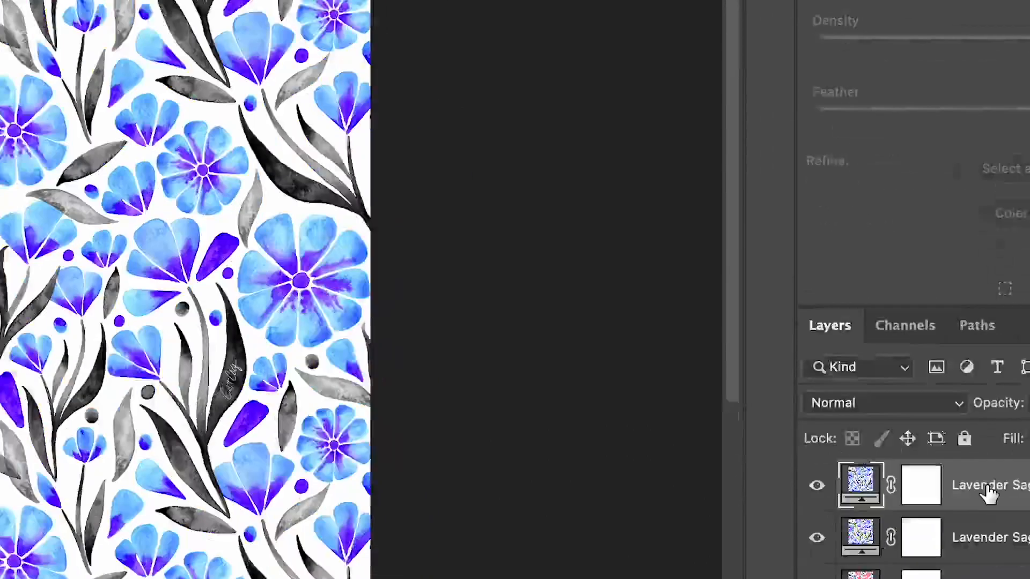
{"action": "double_click", "coordinate": [825, 237]}
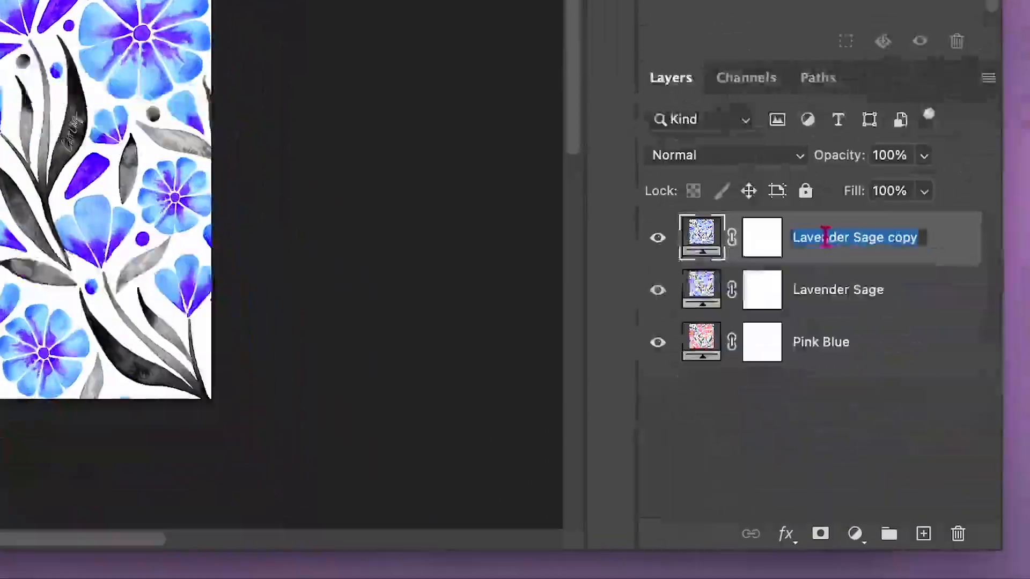
{"action": "type", "text": "Blue Grey"}
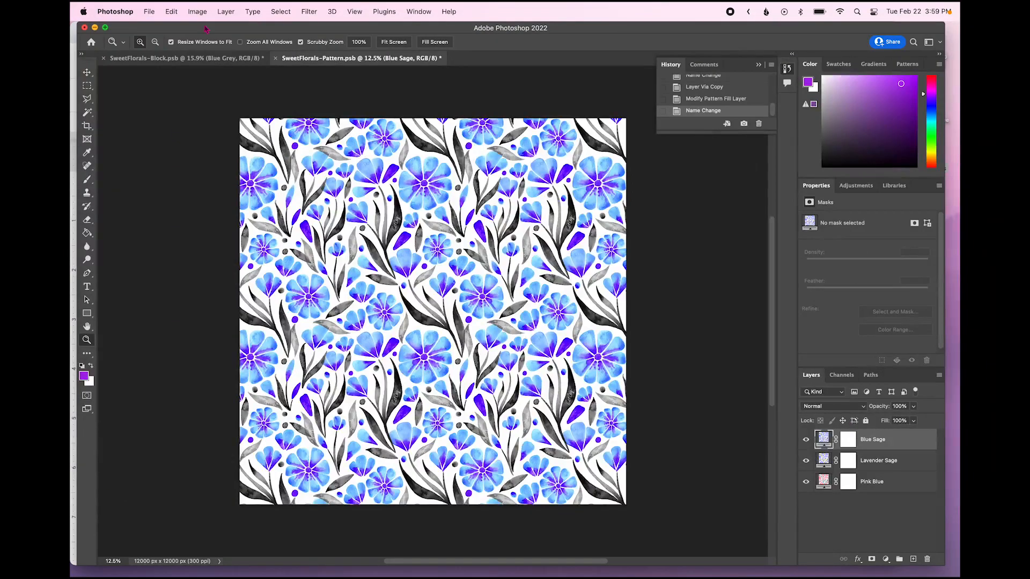
In SweetFlorals-Block.psb, hide the Blue Grey group, show the Orange Blue group, and define the artwork as a pattern named SweetFlorals-Block.psb
{"action": "left_click", "coordinate": [215, 59]}
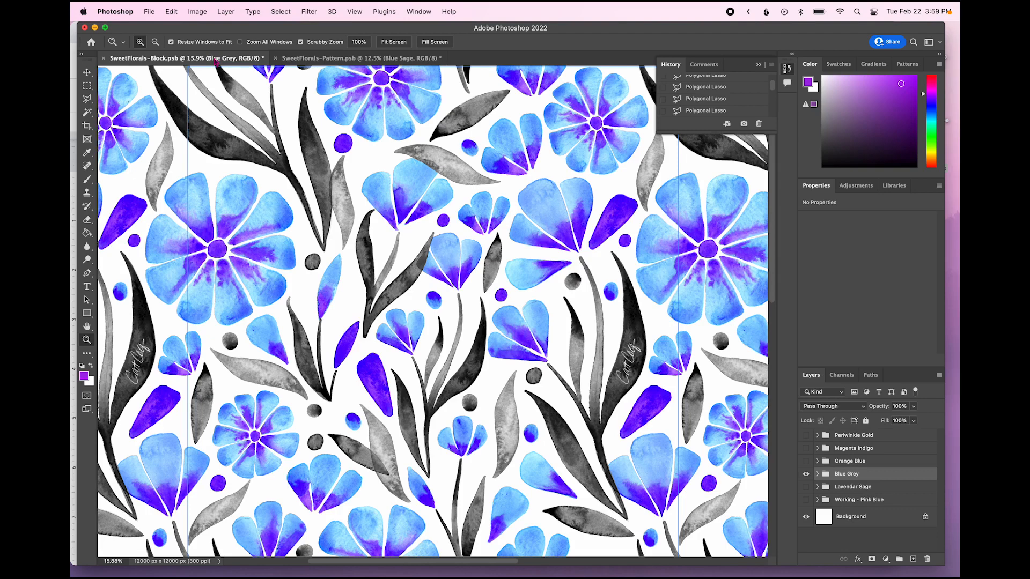
{"action": "left_click", "coordinate": [805, 474]}
{"action": "left_click", "coordinate": [806, 462]}
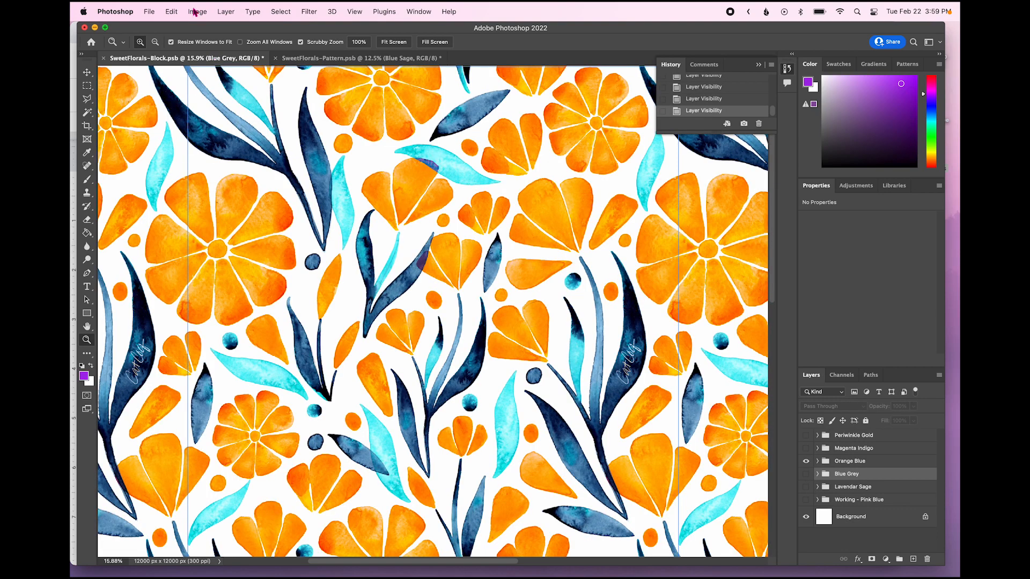
{"action": "left_click", "coordinate": [169, 12]}
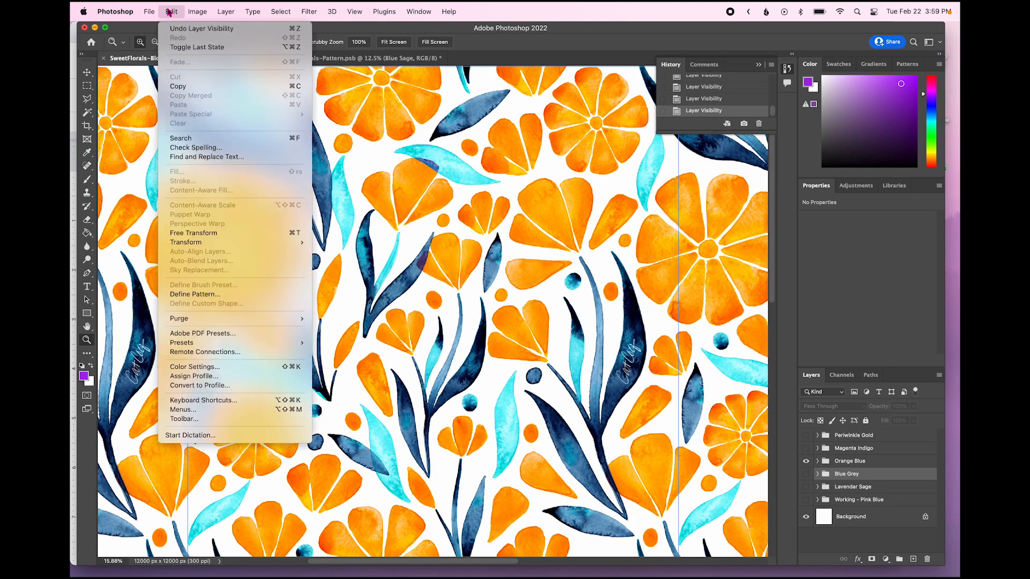
{"action": "left_click", "coordinate": [248, 296]}
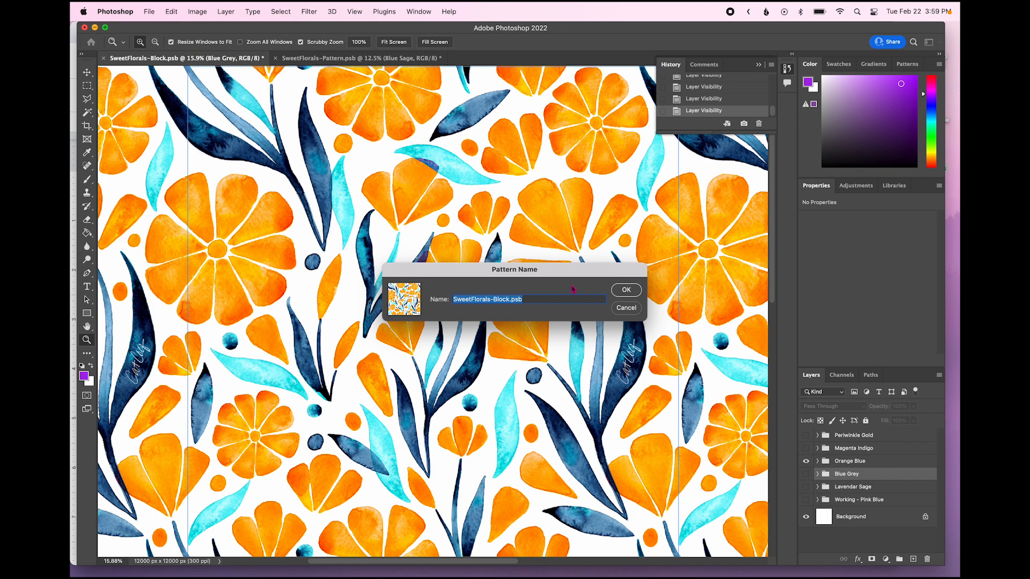
{"action": "left_click", "coordinate": [626, 289]}
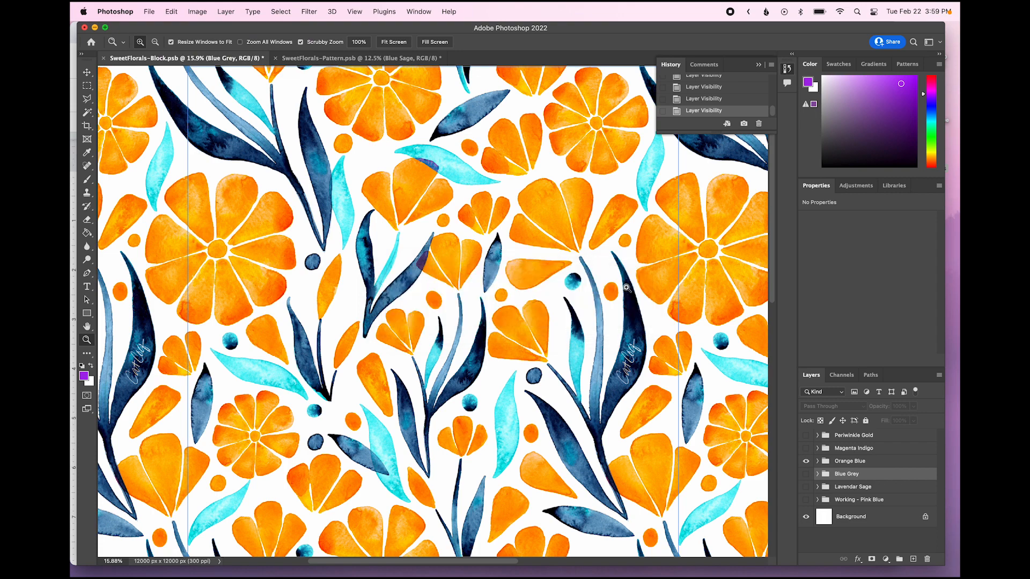
In SweetFlorals-Pattern.psb, duplicate the Blue Sage layer as "Orange Blue" and change the copy's fill to the newly defined orange floral pattern
{"action": "left_click", "coordinate": [347, 60]}
{"action": "key", "text": "super+j"}
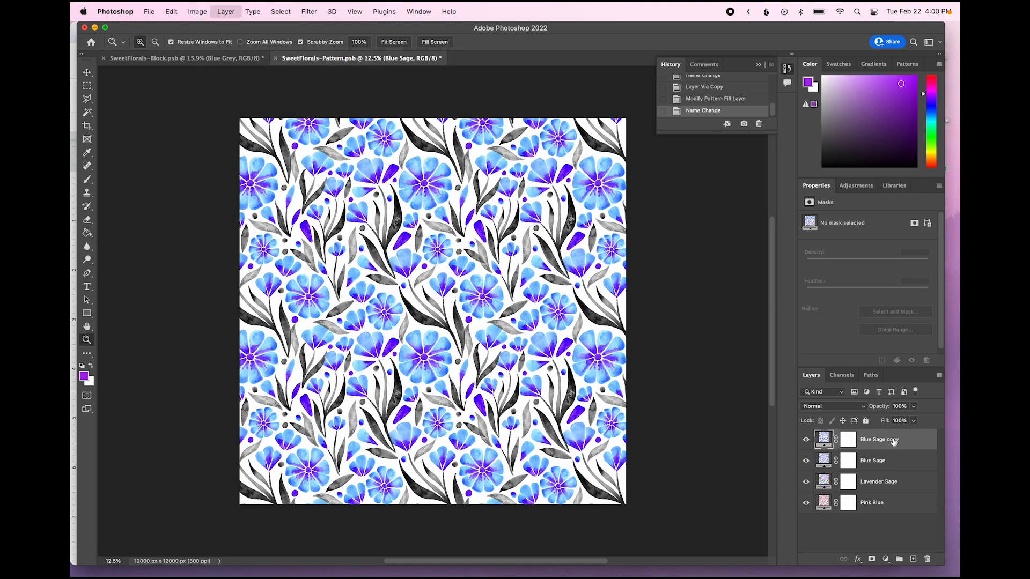
{"action": "double_click", "coordinate": [821, 441]}
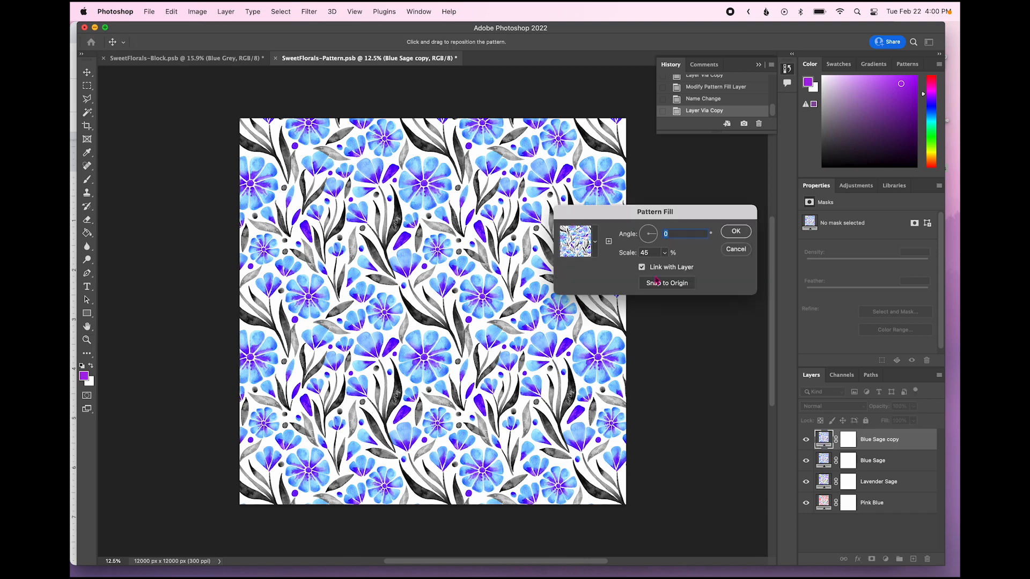
{"action": "left_click", "coordinate": [595, 243]}
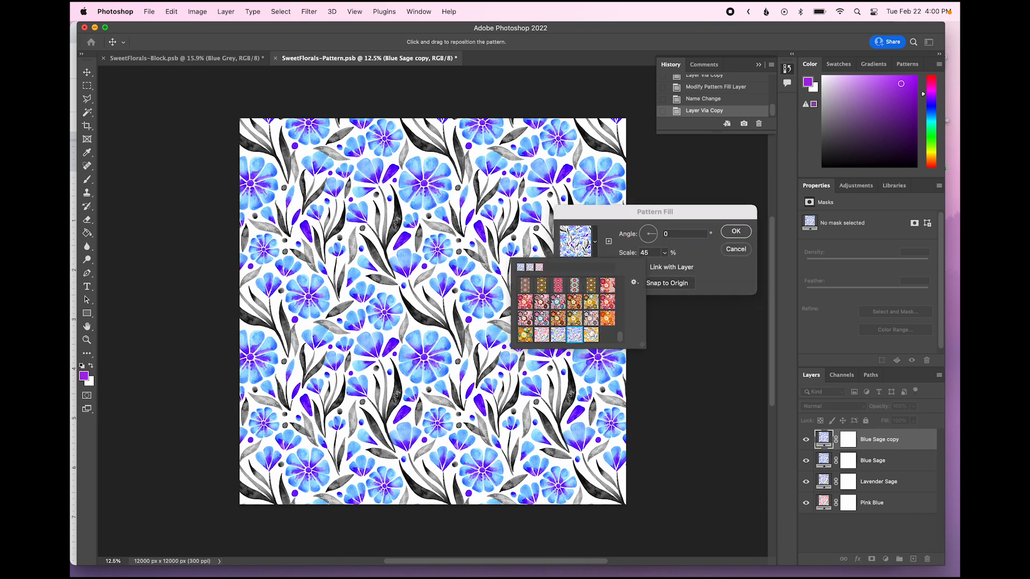
{"action": "left_click", "coordinate": [591, 333]}
{"action": "left_click", "coordinate": [737, 232]}
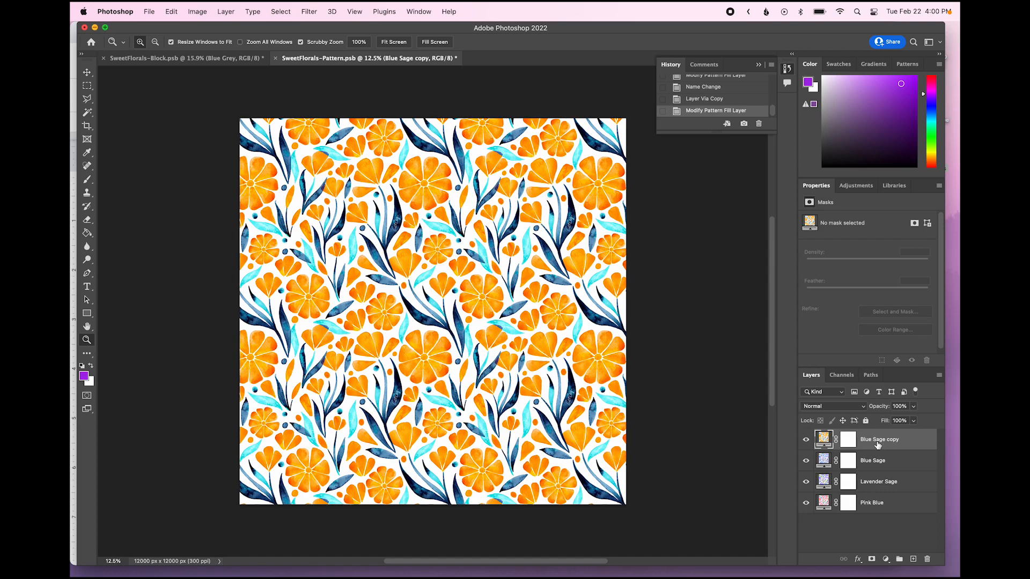
{"action": "type", "text": "Orange Blue"}
{"action": "key", "text": "Return"}
In SweetFlorals-Block.psb, hide the Orange Blue group, show the Magenta Indigo group, and define the artwork as a pattern named SweetFlorals-Block.psb
{"action": "left_click", "coordinate": [244, 58]}
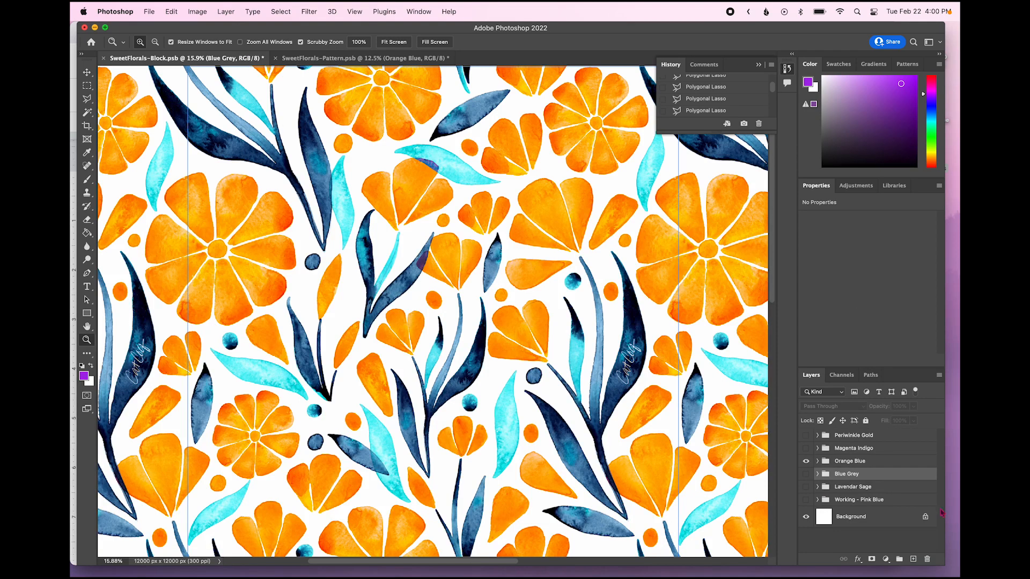
{"action": "left_click", "coordinate": [806, 462]}
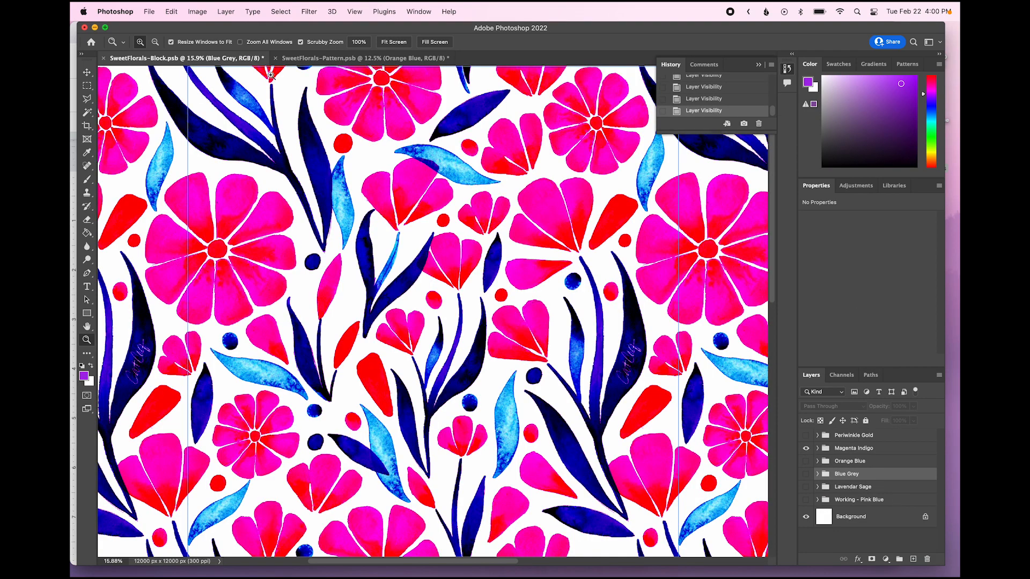
{"action": "left_click", "coordinate": [171, 11]}
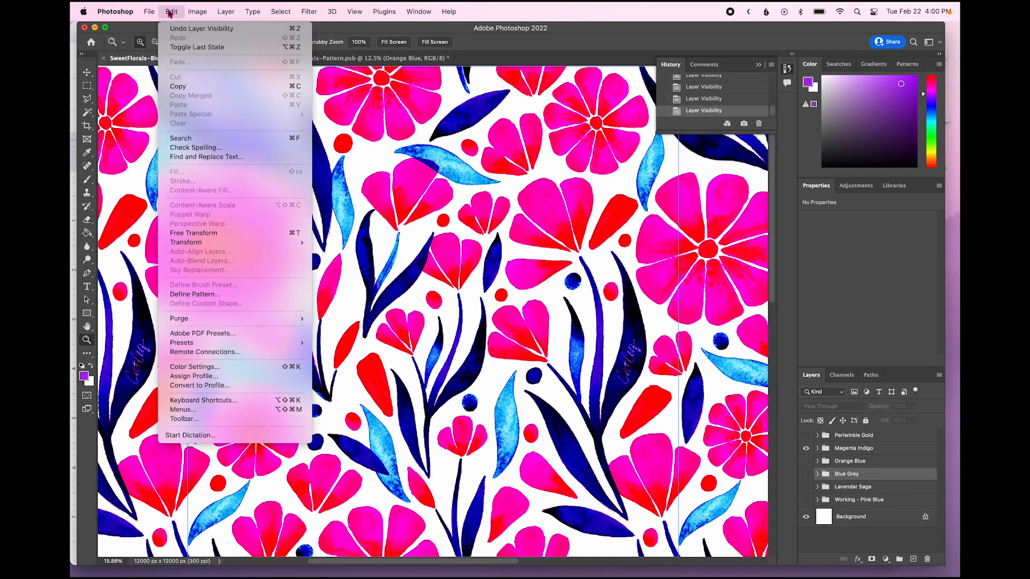
{"action": "left_click", "coordinate": [266, 295]}
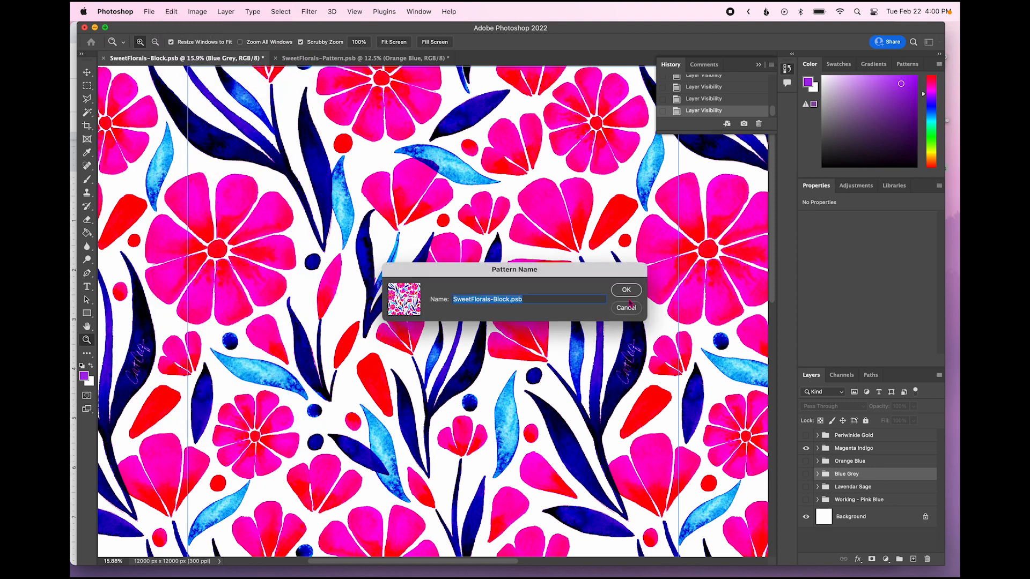
{"action": "left_click", "coordinate": [626, 290]}
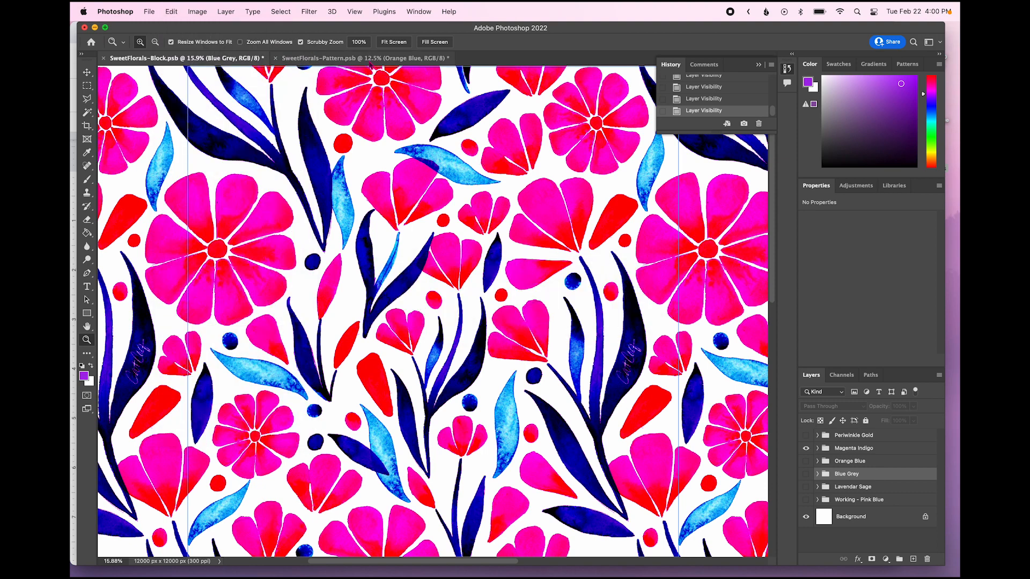
In SweetFlorals-Pattern.psb, duplicate the Orange Blue layer as "Magenta Indigo" and change the copy's fill to the newly defined magenta floral pattern
{"action": "left_click", "coordinate": [369, 60]}
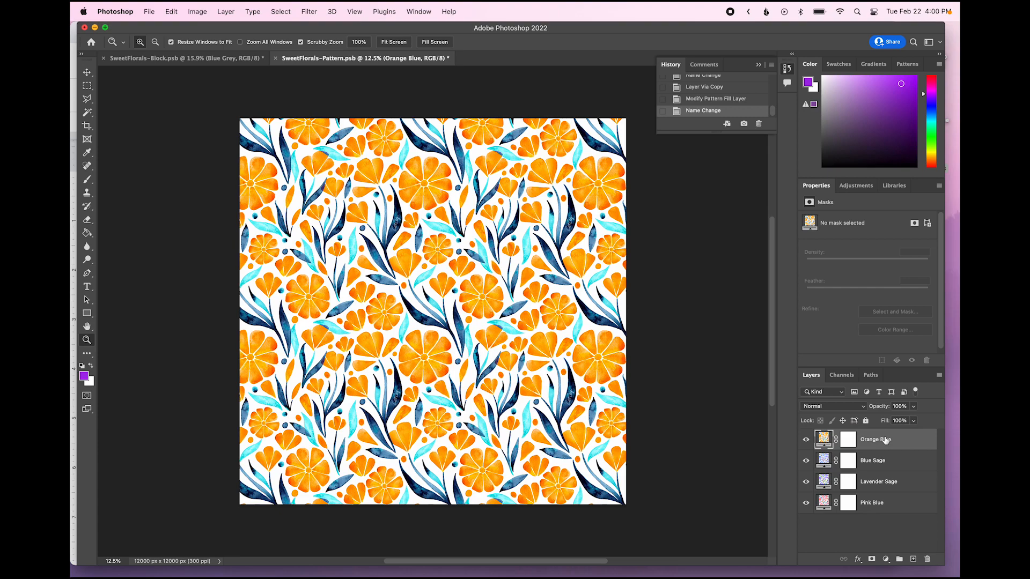
{"action": "key", "text": "super+j"}
{"action": "double_click", "coordinate": [823, 444]}
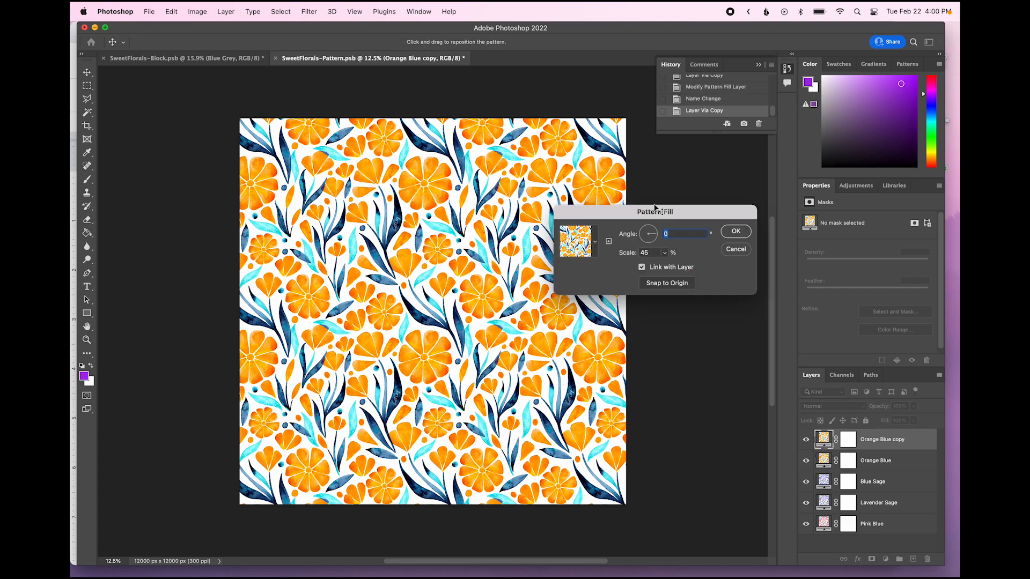
{"action": "left_click", "coordinate": [587, 250]}
{"action": "left_click", "coordinate": [607, 334]}
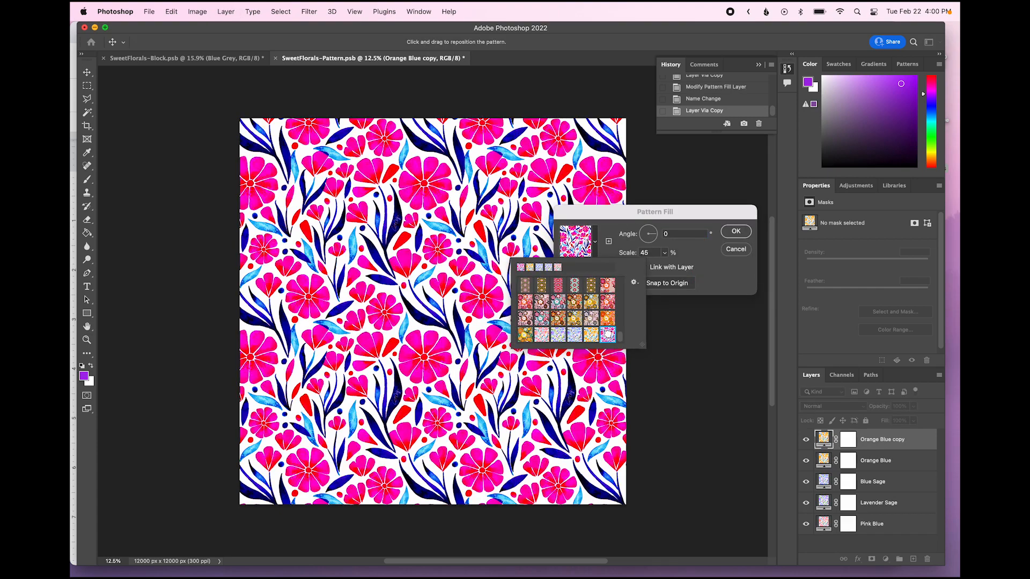
{"action": "left_click", "coordinate": [736, 233]}
{"action": "type", "text": "Magenta Indigo"}
{"action": "key", "text": "Return"}
In SweetFlorals-Block.psb, hide the Magenta Indigo group, show the Periwinkle Gold group, and define the artwork as a new pattern
{"action": "left_click", "coordinate": [242, 60]}
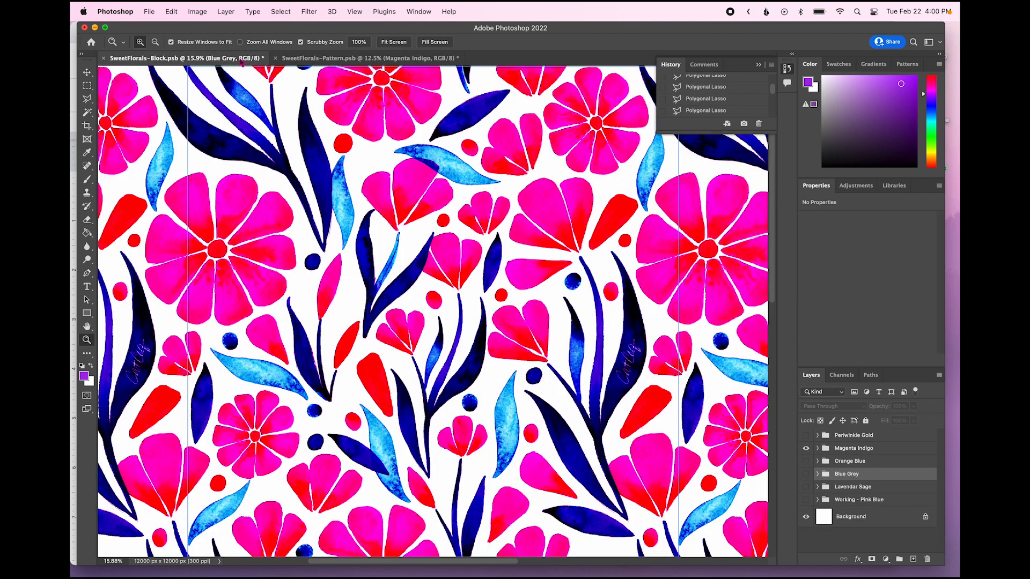
{"action": "left_click", "coordinate": [805, 448]}
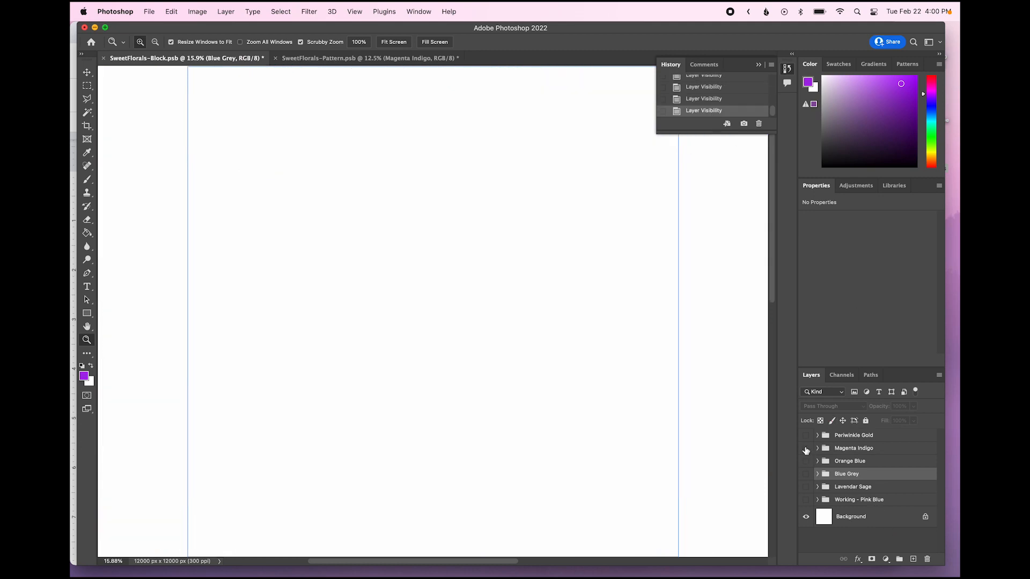
{"action": "left_click", "coordinate": [806, 436]}
{"action": "left_click", "coordinate": [171, 12]}
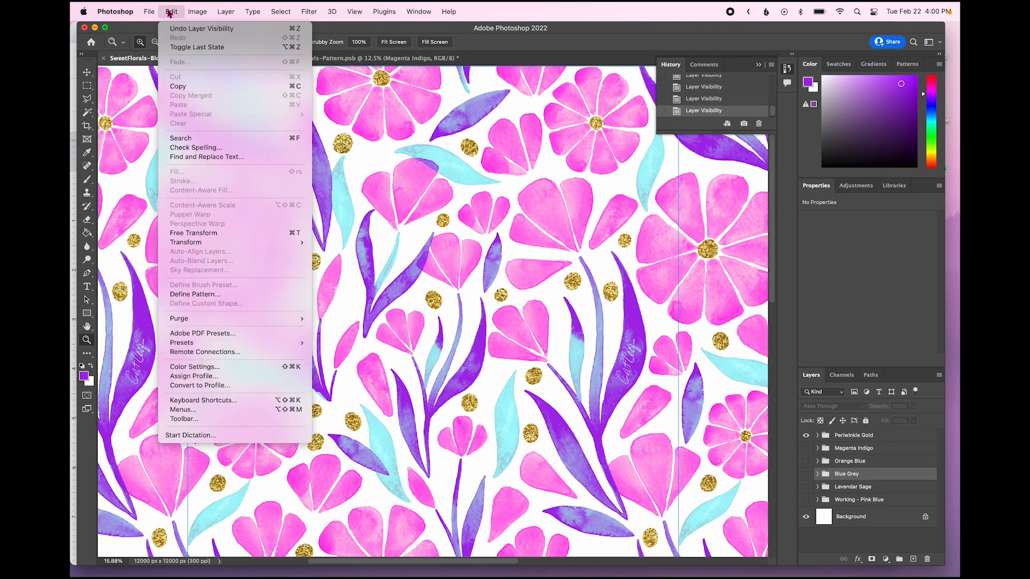
{"action": "left_click", "coordinate": [292, 299]}
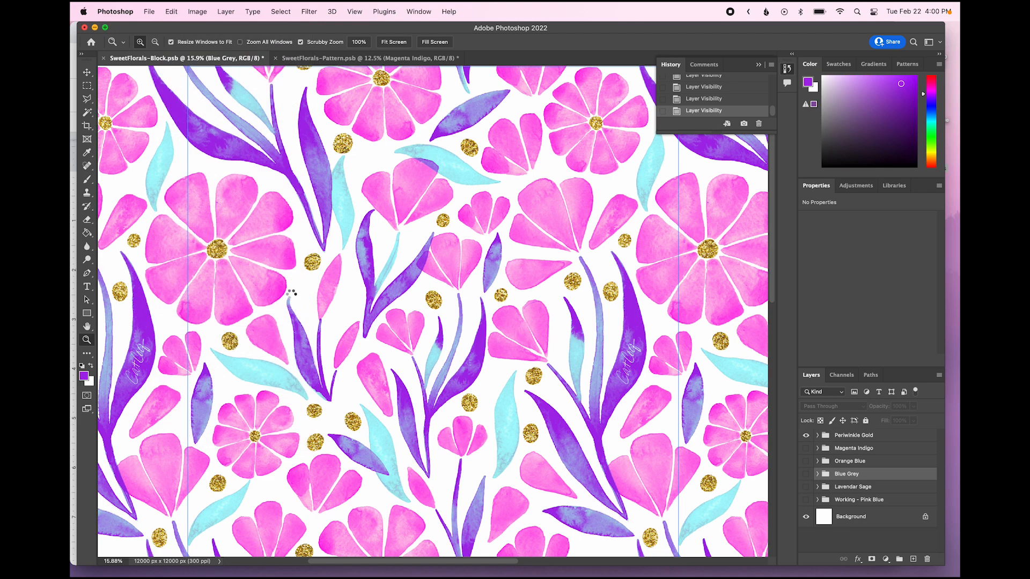
{"action": "left_click", "coordinate": [624, 290]}
In SweetFlorals-Pattern.psb, duplicate the Magenta Indigo layer as "Periwinkle Gold" and change the copy's fill to the newly defined pink, purple and gold pattern
{"action": "left_click", "coordinate": [362, 59]}
{"action": "key", "text": "super+j"}
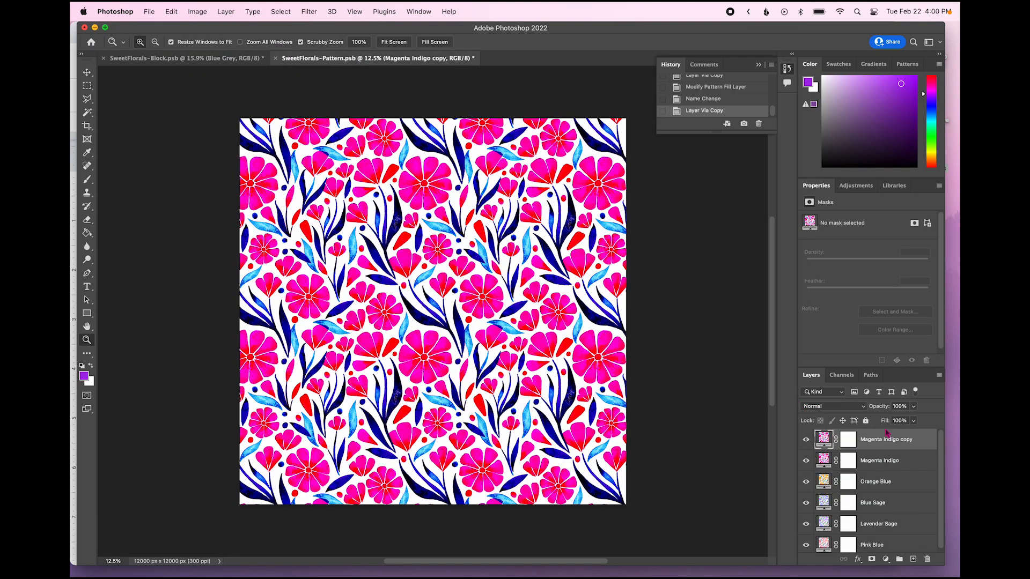
{"action": "double_click", "coordinate": [886, 442]}
{"action": "type", "text": "Periwinkle Gold"}
{"action": "key", "text": "Return"}
{"action": "double_click", "coordinate": [824, 439]}
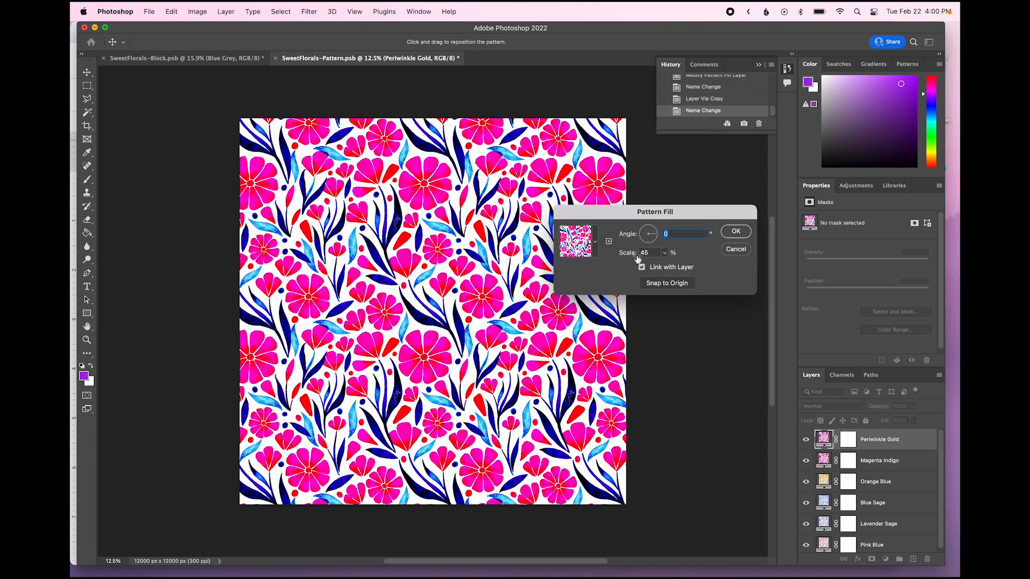
{"action": "left_click", "coordinate": [594, 241]}
{"action": "left_click", "coordinate": [527, 332]}
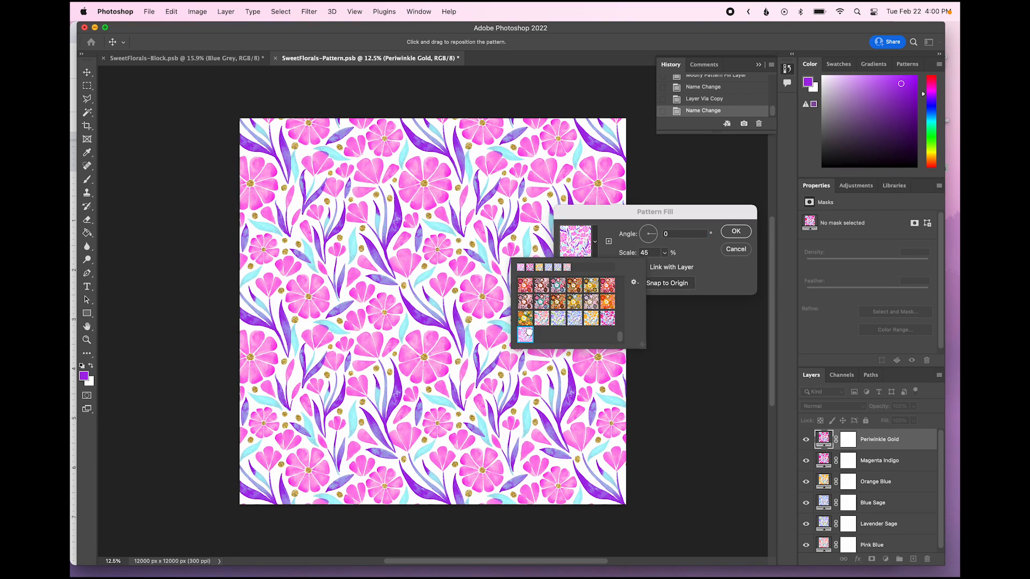
{"action": "left_click", "coordinate": [735, 231]}
{"action": "key", "text": "z"}
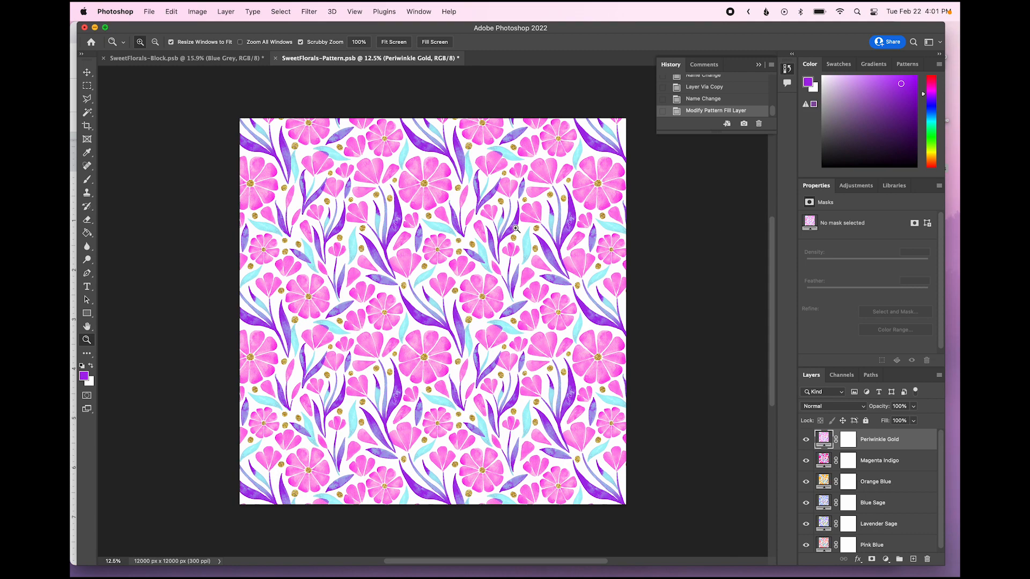
Look back at the artwork in SweetFlorals-Block.psb, and save the SweetFlorals-Pattern.psb document with its pattern fill layers
{"action": "left_click", "coordinate": [214, 58]}
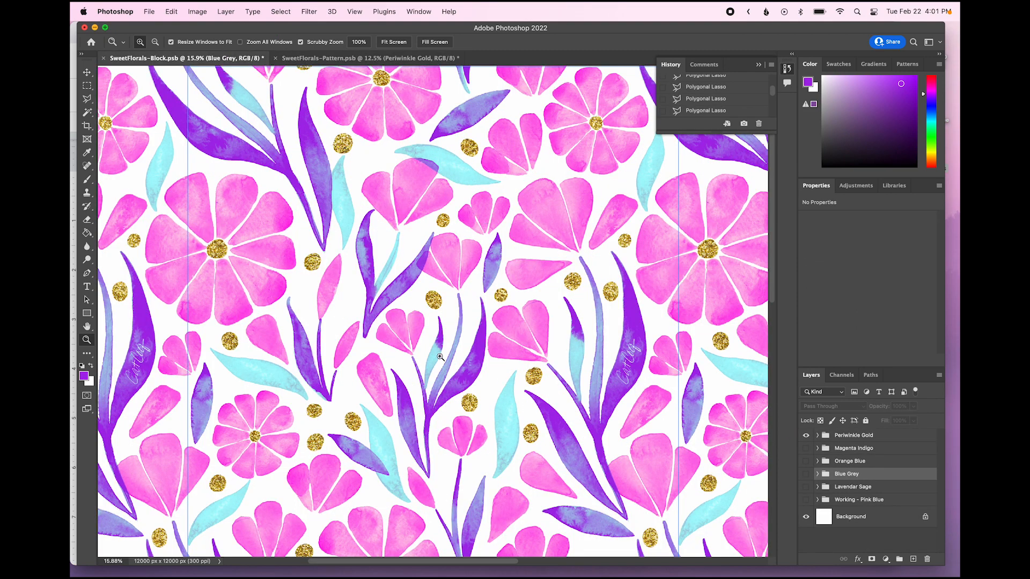
{"action": "left_click", "coordinate": [363, 59]}
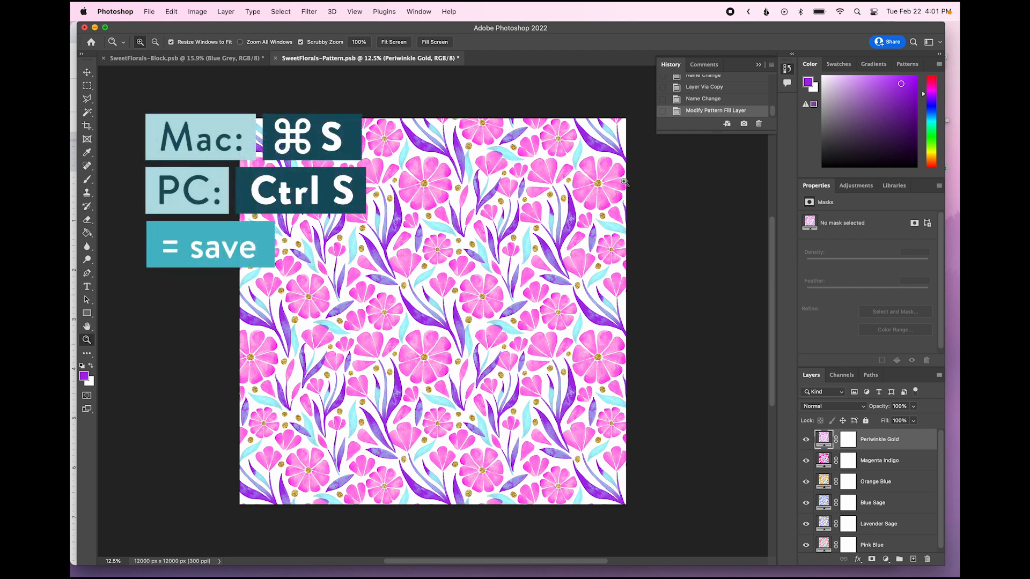
{"action": "key", "text": "super+s"}
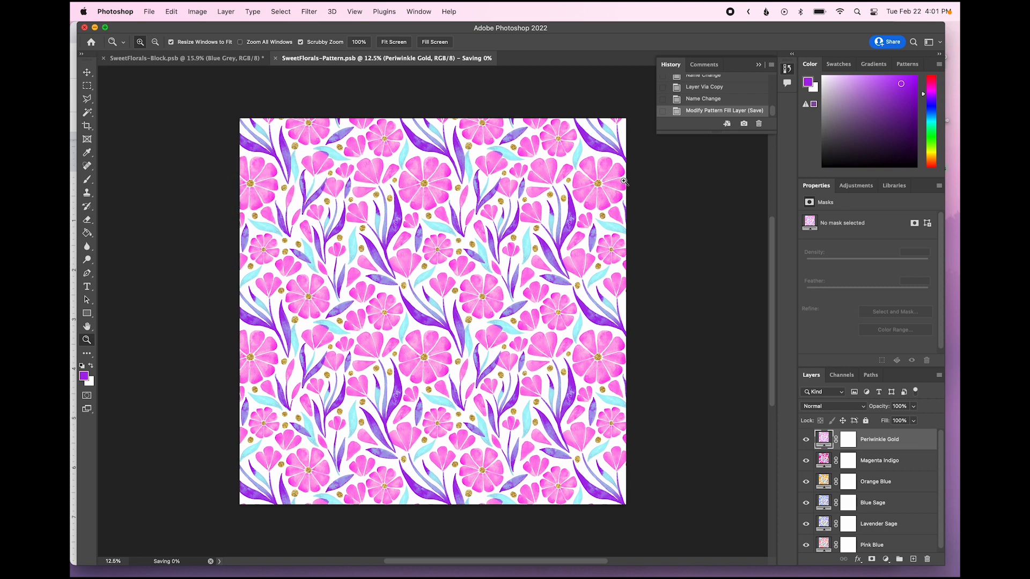
{"action": "key", "text": "v"}
{"action": "key", "text": "alt+bracketleft"}
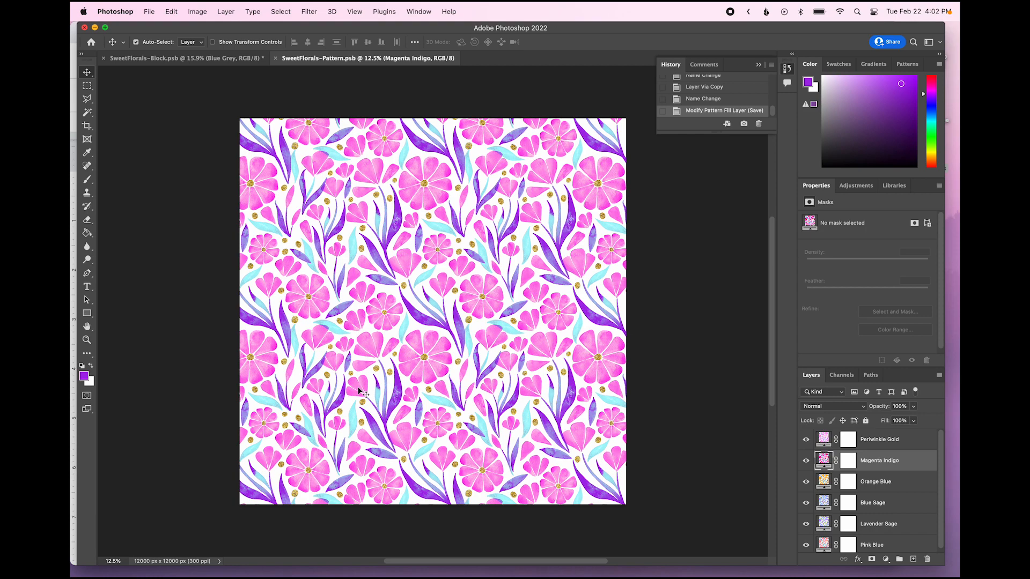
{"action": "key", "text": "z"}
{"action": "left_click_drag", "start_coordinate": [473, 318], "coordinate": [495, 337]}
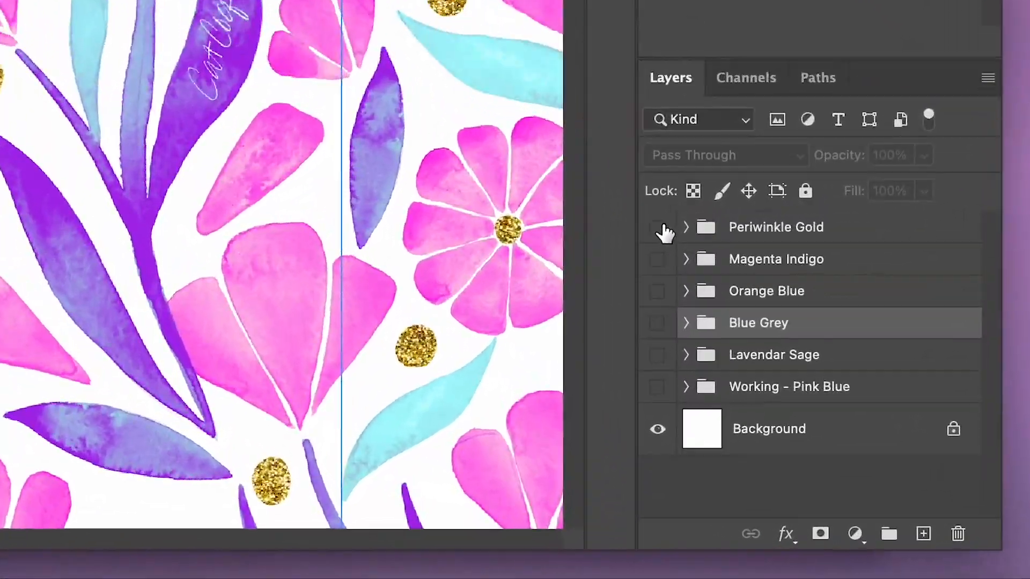
In SweetFlorals-Block.psb, hide the Periwinkle Gold group and show the Working - Pink Blue group
{"action": "left_click", "coordinate": [805, 436]}
{"action": "left_click", "coordinate": [658, 386]}
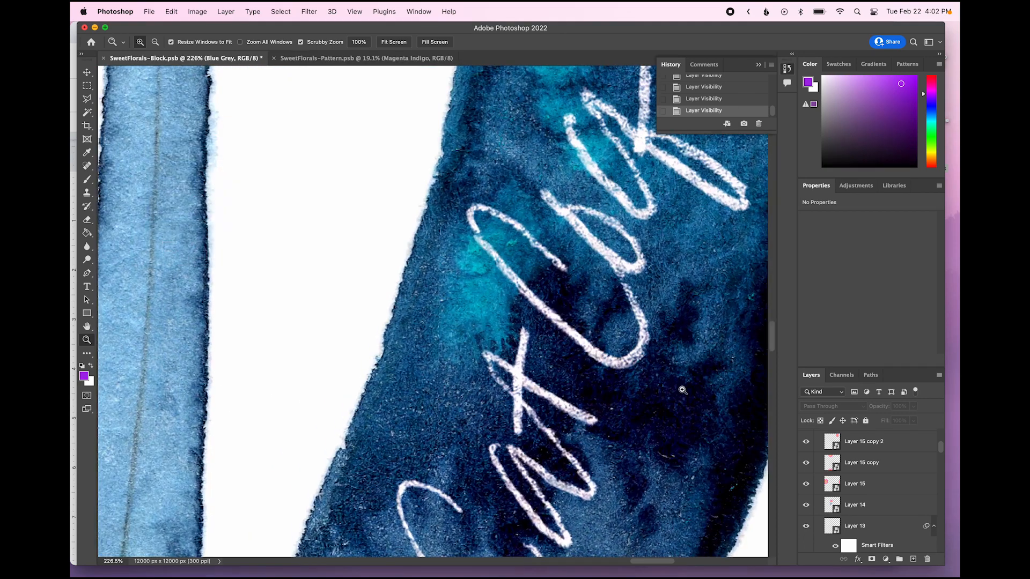
Select the handwritten signature layer on the blue leaf, float the block document's window, and copy the layer into SweetFlorals-Pattern.psb
{"action": "key", "text": "v"}
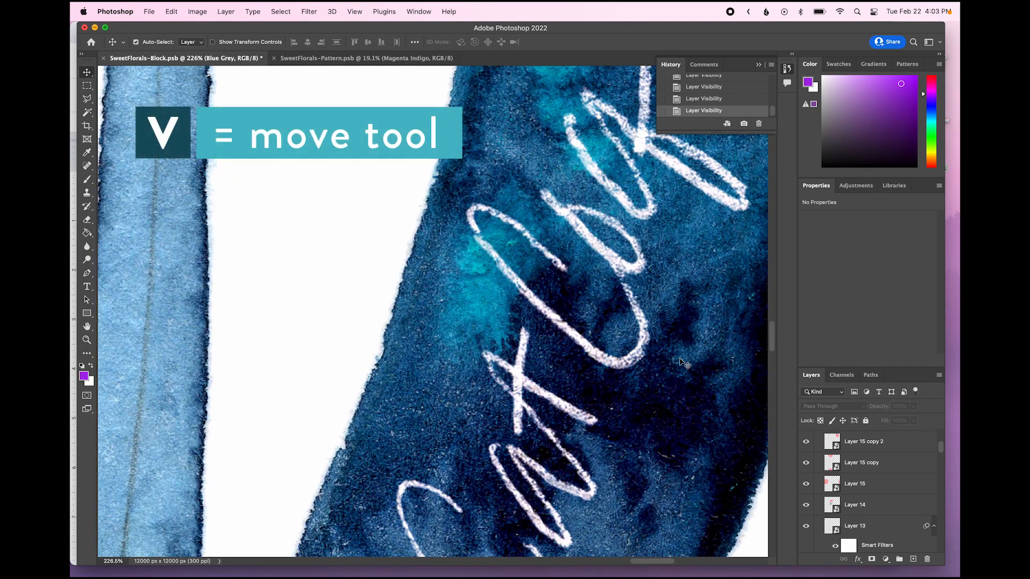
{"action": "left_click", "coordinate": [572, 337]}
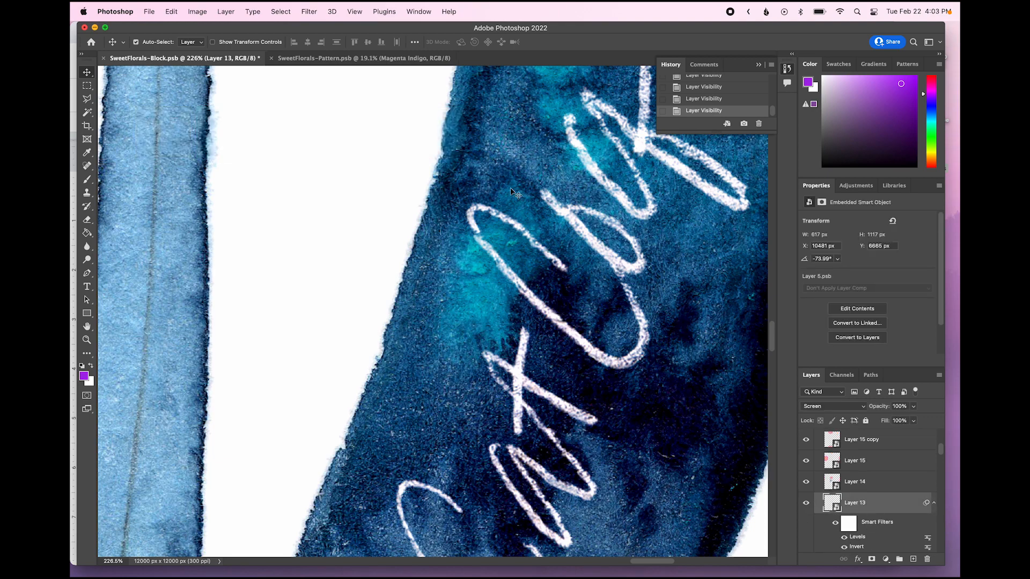
{"action": "left_click_drag", "start_coordinate": [225, 62], "coordinate": [224, 229]}
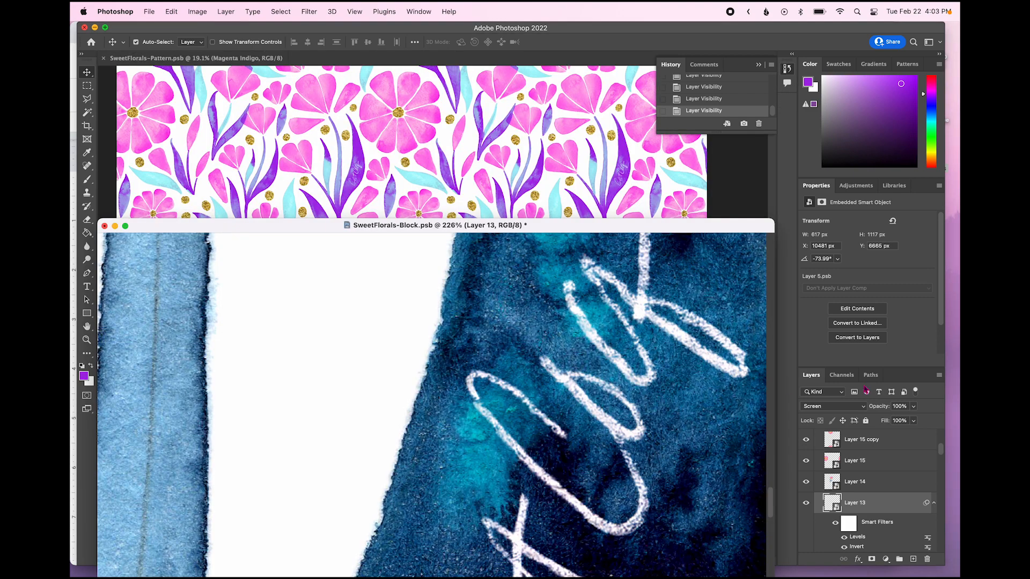
{"action": "left_click_drag", "start_coordinate": [853, 507], "coordinate": [487, 165]}
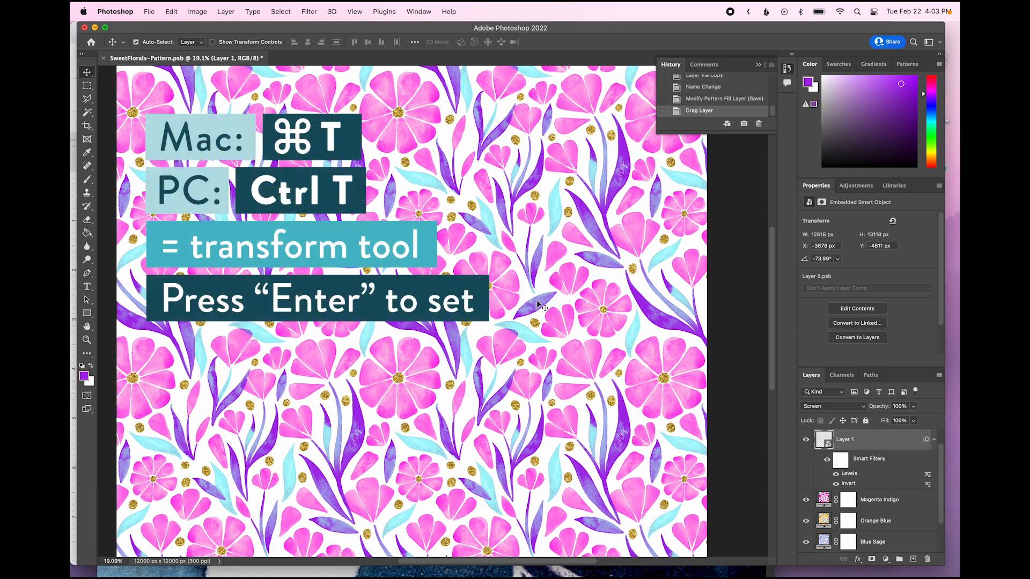
Transform the copied signature onto a pink flower petal near the pattern's lower-right corner, scaled to about 171% and rotated to about -89°
{"action": "key", "text": "super+t"}
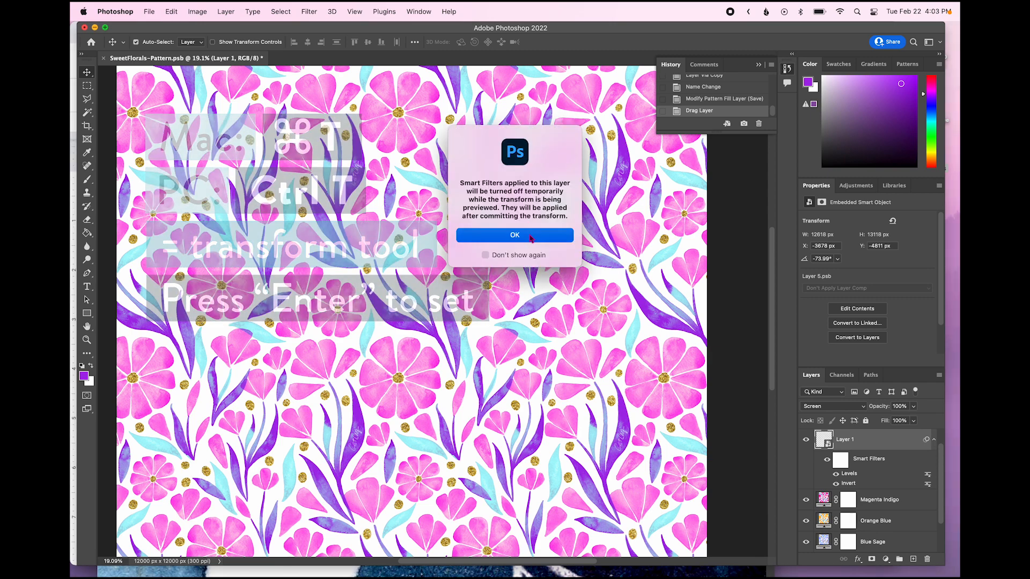
{"action": "left_click", "coordinate": [529, 233]}
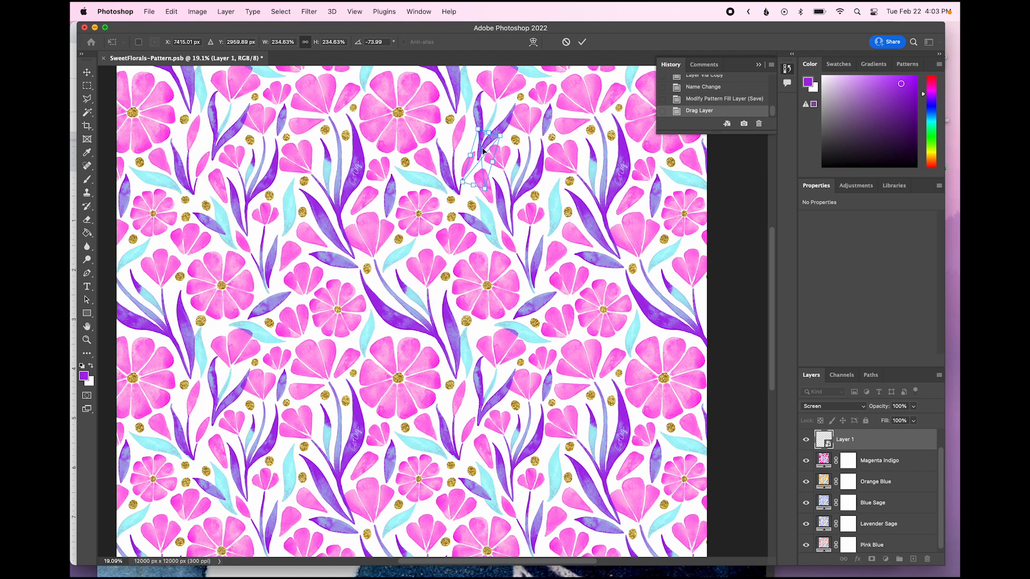
{"action": "left_click_drag", "start_coordinate": [483, 151], "coordinate": [593, 446]}
{"action": "key", "text": "super+minus"}
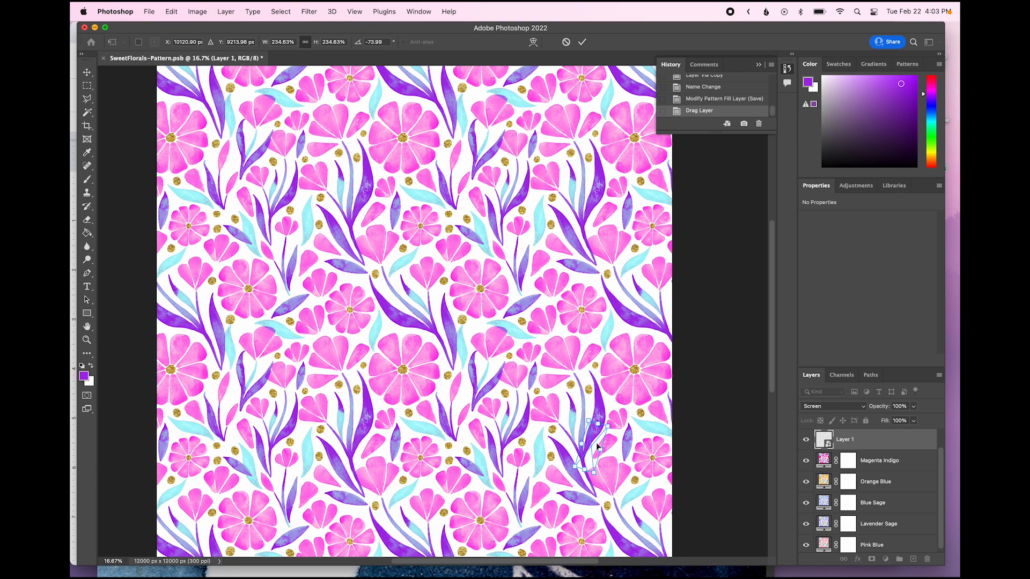
{"action": "key", "text": "super+plus"}
{"action": "key", "text": "super+plus"}
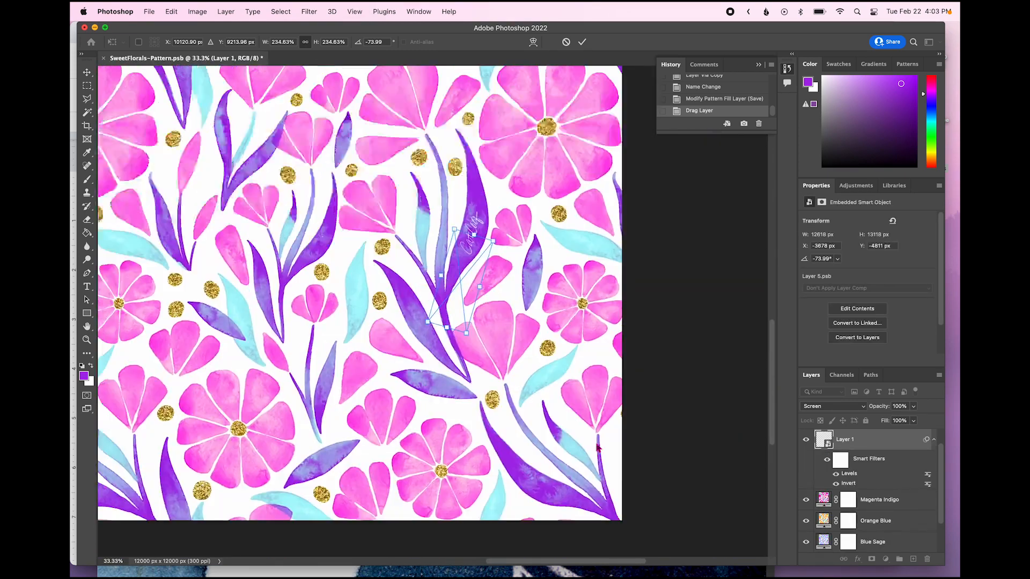
{"action": "scroll", "coordinate": [598, 447], "scroll_direction": "up", "scroll_amount": 1}
{"action": "left_click_drag", "start_coordinate": [479, 288], "coordinate": [518, 159]}
{"action": "left_click_drag", "start_coordinate": [502, 109], "coordinate": [525, 283]}
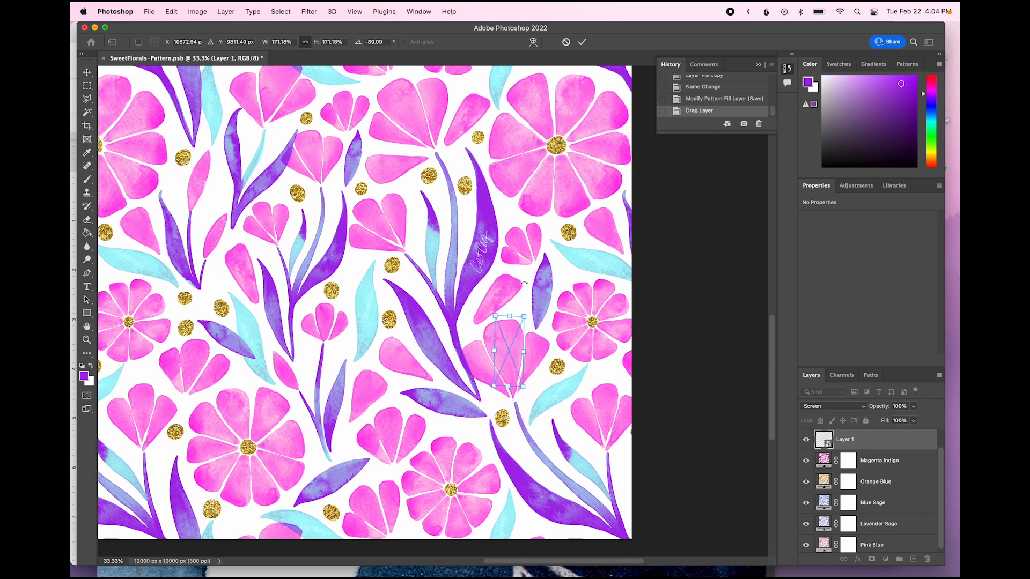
{"action": "key", "text": "Return"}
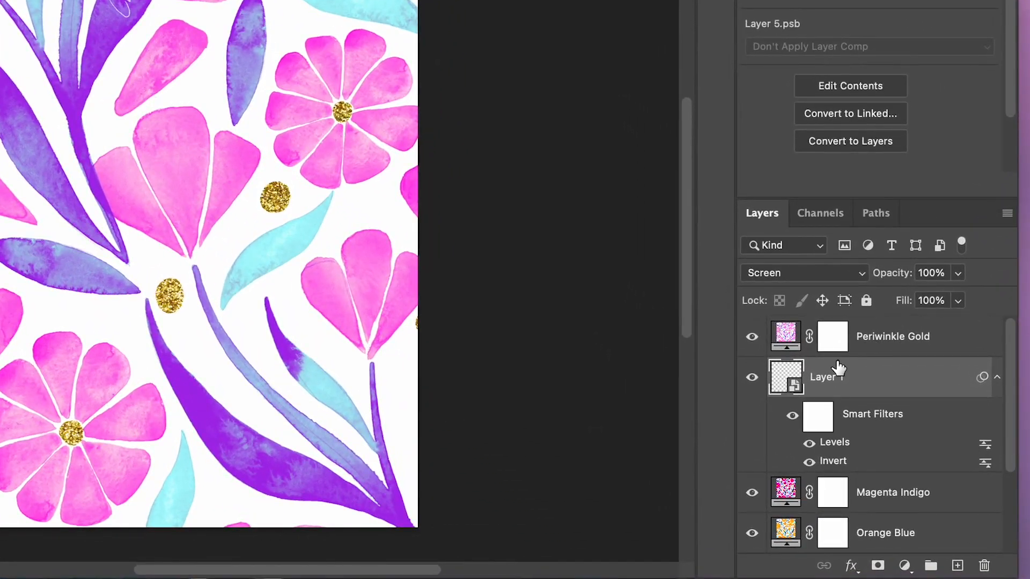
Move the signature layer above Periwinkle Gold and fit it within the petal, scaled to about 141% and rotated to about -97°
{"action": "left_click_drag", "start_coordinate": [827, 385], "coordinate": [831, 321]}
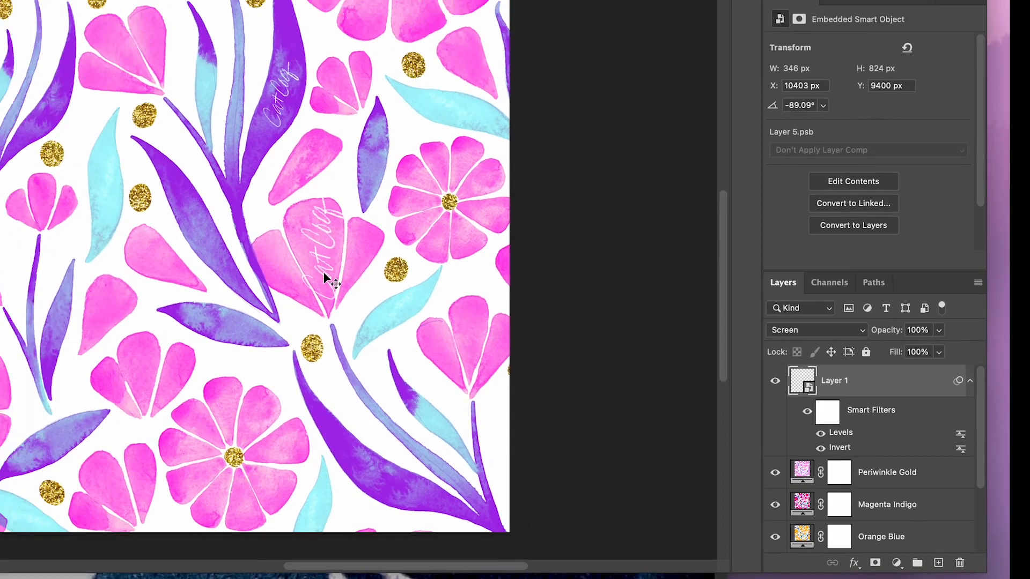
{"action": "key", "text": "z"}
{"action": "left_click_drag", "start_coordinate": [174, 198], "coordinate": [245, 246]}
{"action": "left_click_drag", "start_coordinate": [541, 391], "coordinate": [568, 391]}
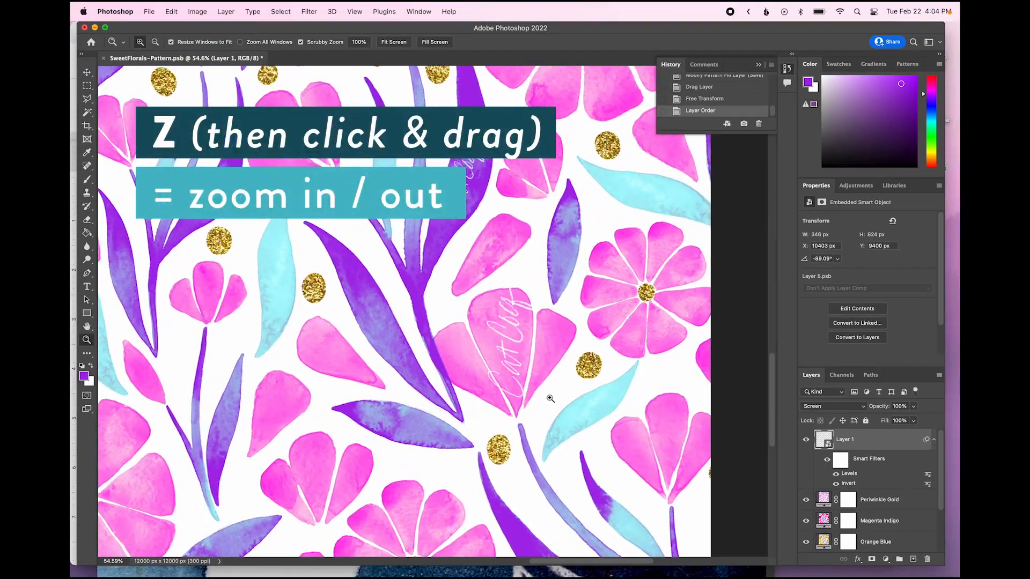
{"action": "key", "text": "super+t"}
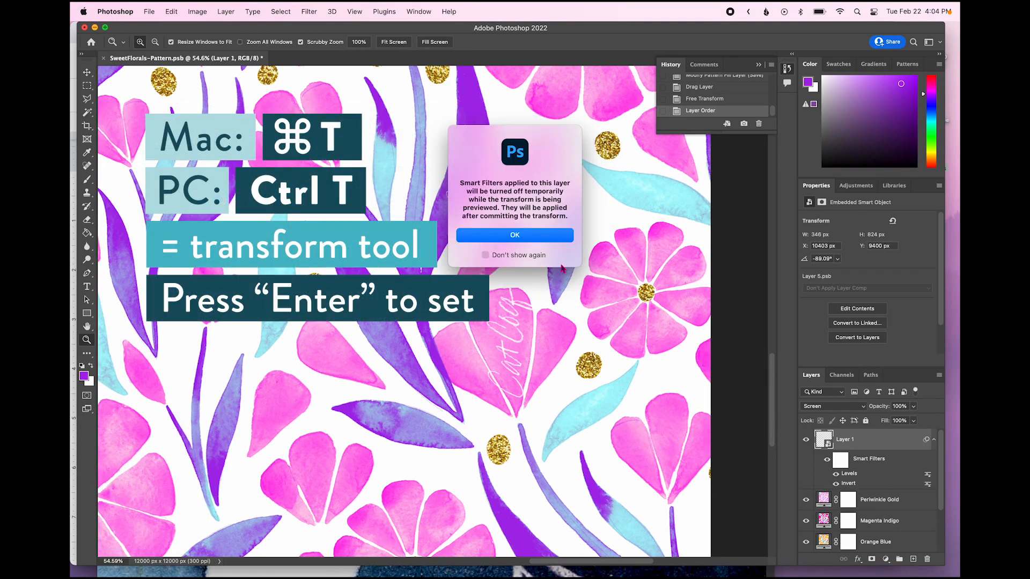
{"action": "left_click", "coordinate": [537, 236]}
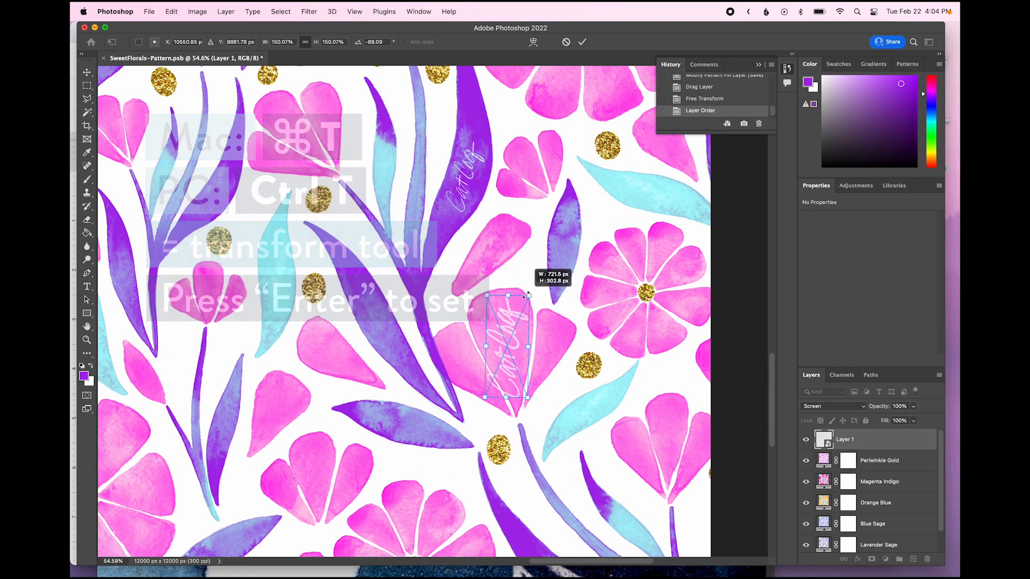
{"action": "left_click_drag", "start_coordinate": [536, 299], "coordinate": [529, 295]}
{"action": "left_click_drag", "start_coordinate": [502, 340], "coordinate": [502, 332]}
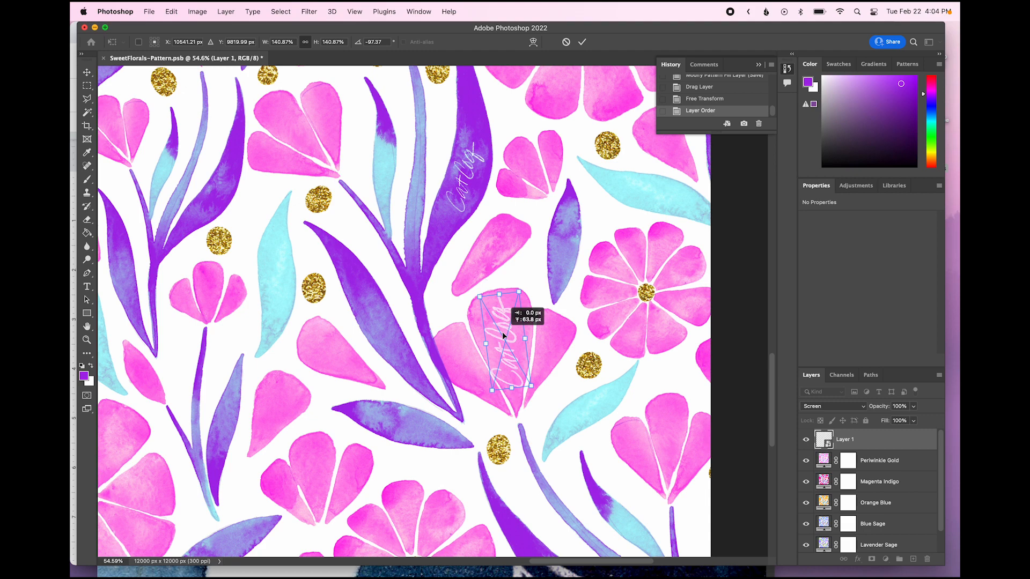
{"action": "key", "text": "Return"}
Delete the copied signature layer from the pattern document
{"action": "key", "text": "z"}
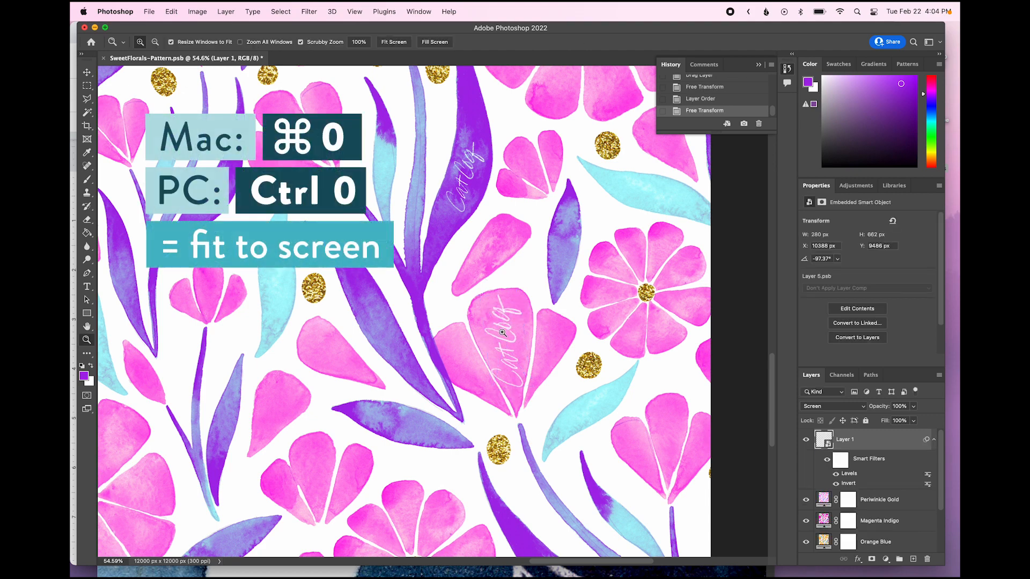
{"action": "key", "text": "super+0"}
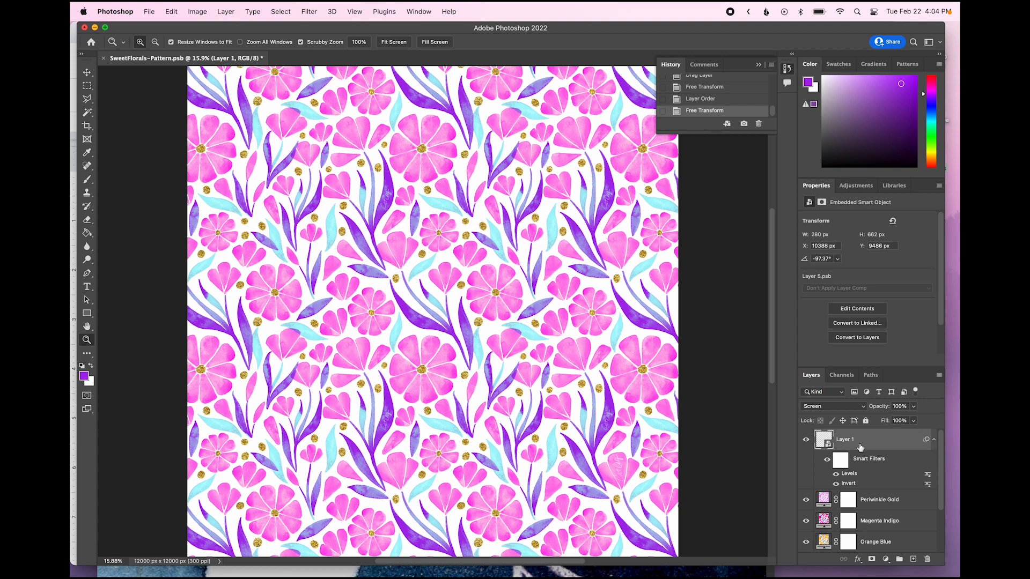
{"action": "key", "text": "Delete"}
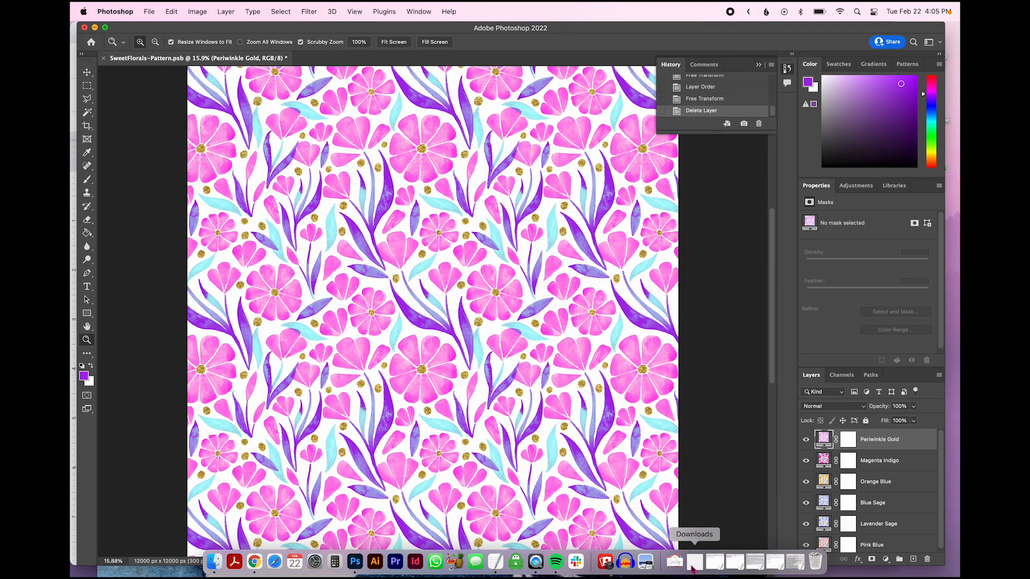
Place PaperTexture-40x40.jpg from the Downloads folder over the whole canvas as the uppermost layer of the pattern document
{"action": "left_click", "coordinate": [693, 563]}
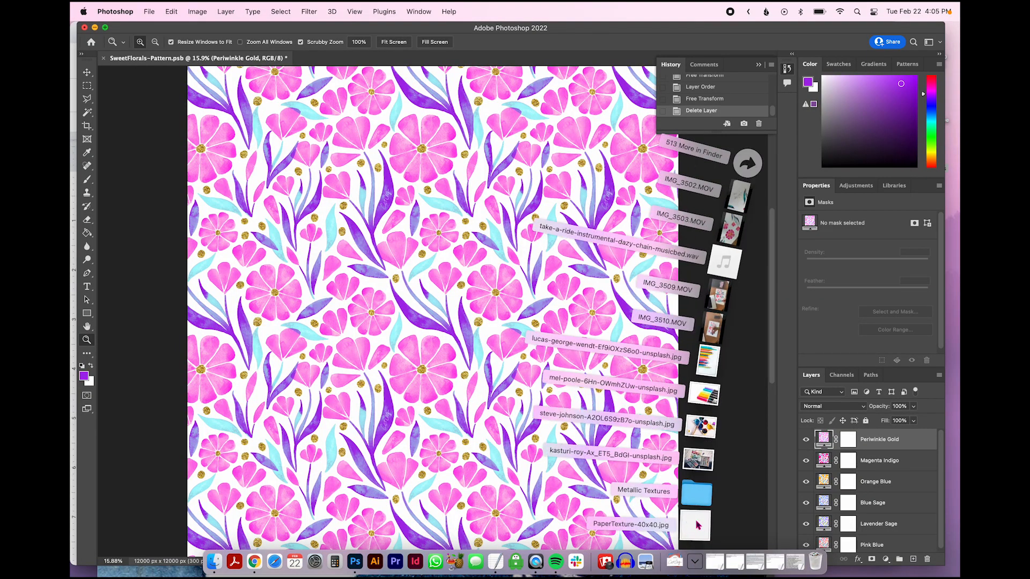
{"action": "left_click_drag", "start_coordinate": [698, 526], "coordinate": [434, 349]}
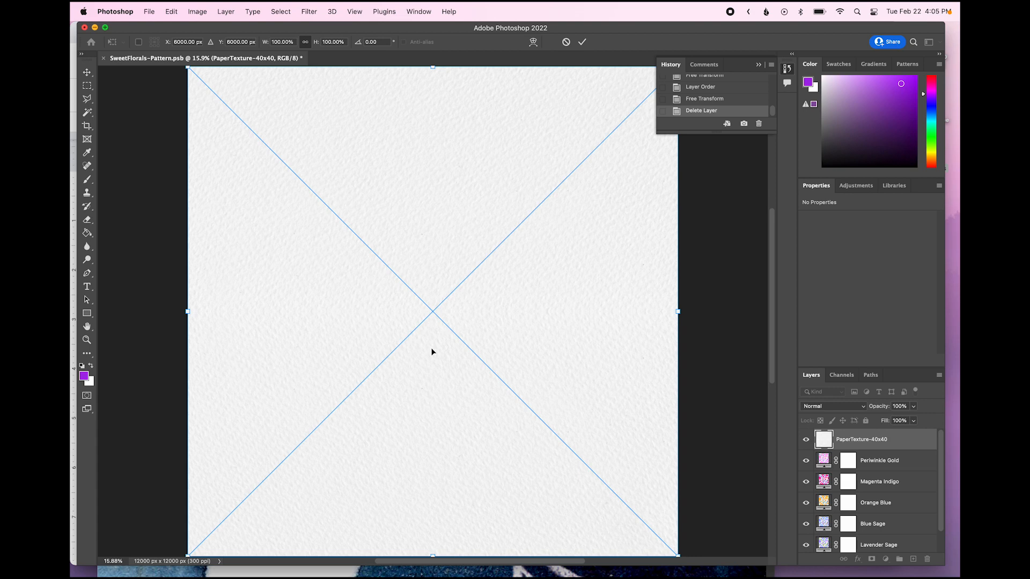
{"action": "key", "text": "Return"}
{"action": "key", "text": "z"}
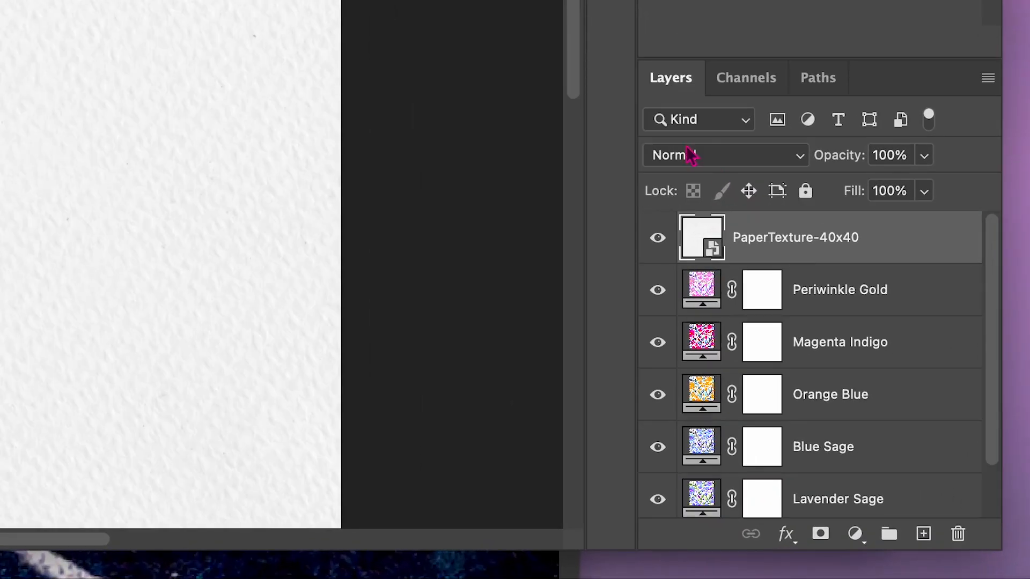
Set the PaperTexture-40x40 layer's blending mode to Multiply, keeping it above all the pattern fill layers
{"action": "left_click", "coordinate": [701, 164]}
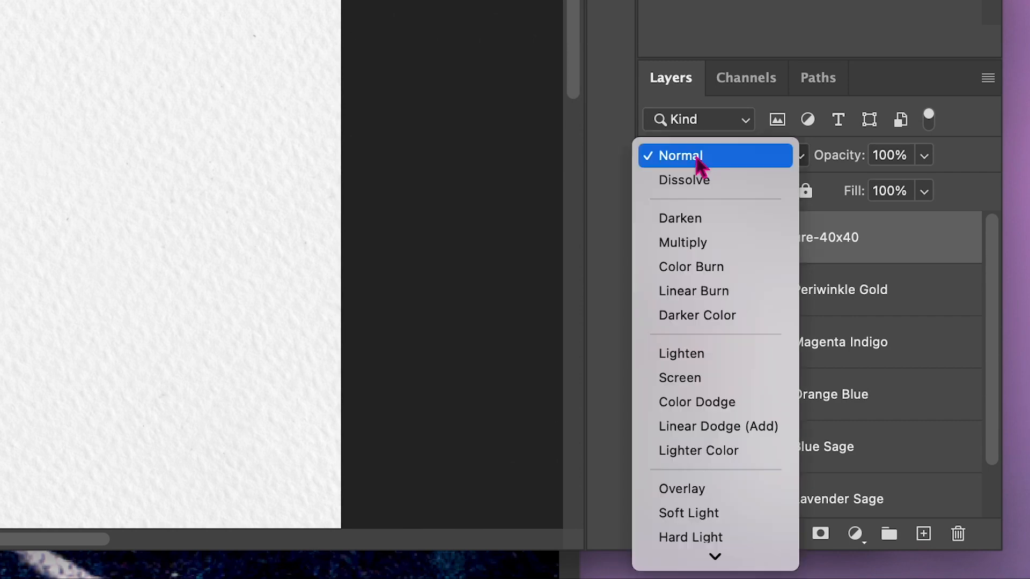
{"action": "left_click", "coordinate": [700, 242]}
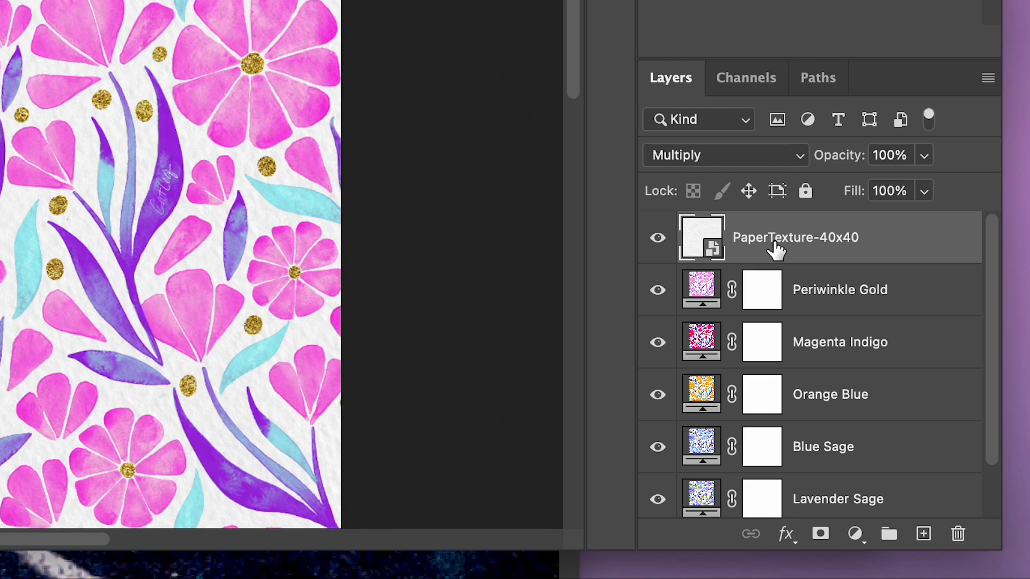
{"action": "left_click_drag", "start_coordinate": [725, 244], "coordinate": [808, 234]}
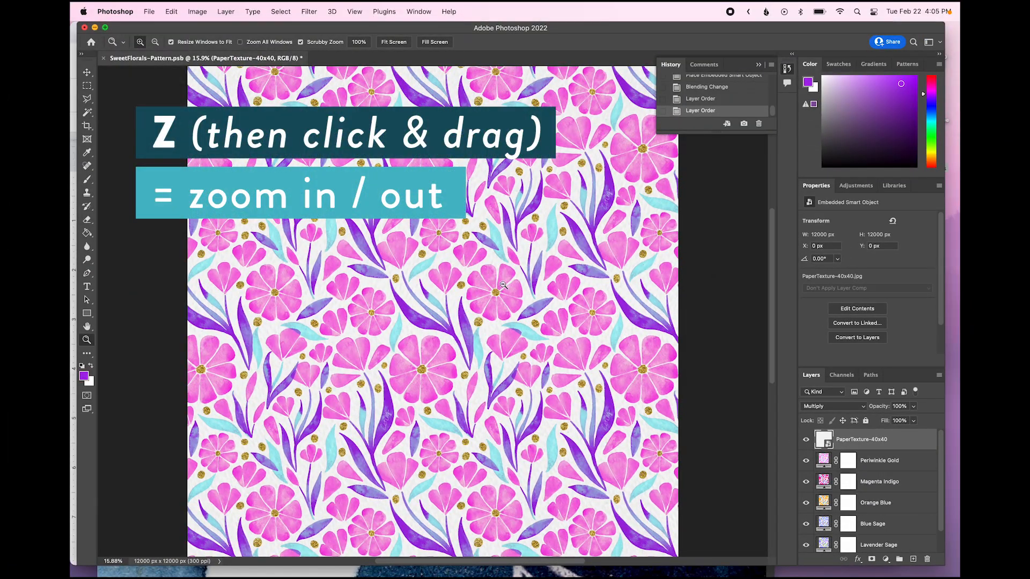
Examine the paper texture over the floral pattern up close, comparing the artwork with the texture layer hidden and shown
{"action": "left_click_drag", "start_coordinate": [569, 305], "coordinate": [567, 301]}
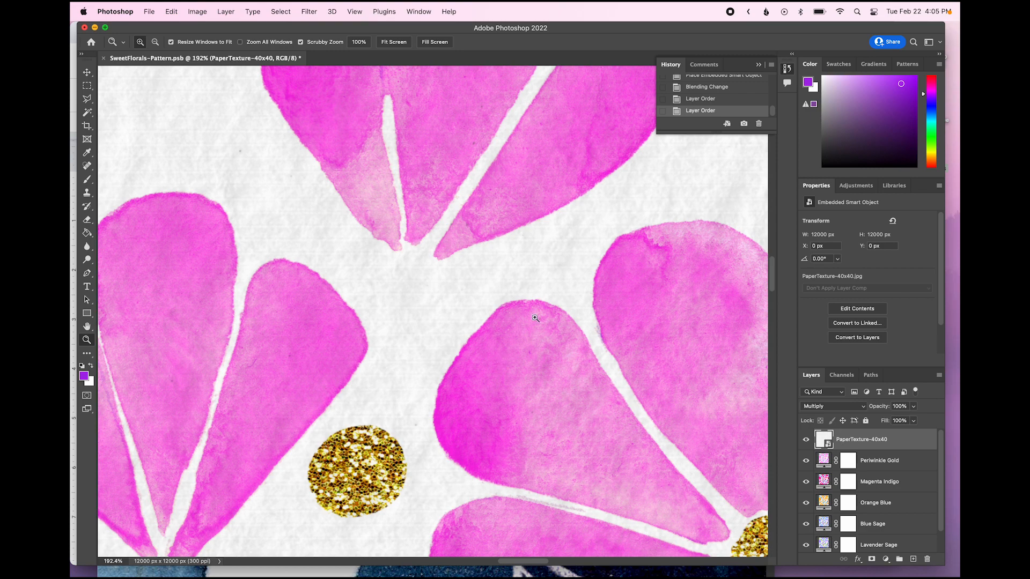
{"action": "key", "text": "super+minus"}
{"action": "key", "text": "super+minus"}
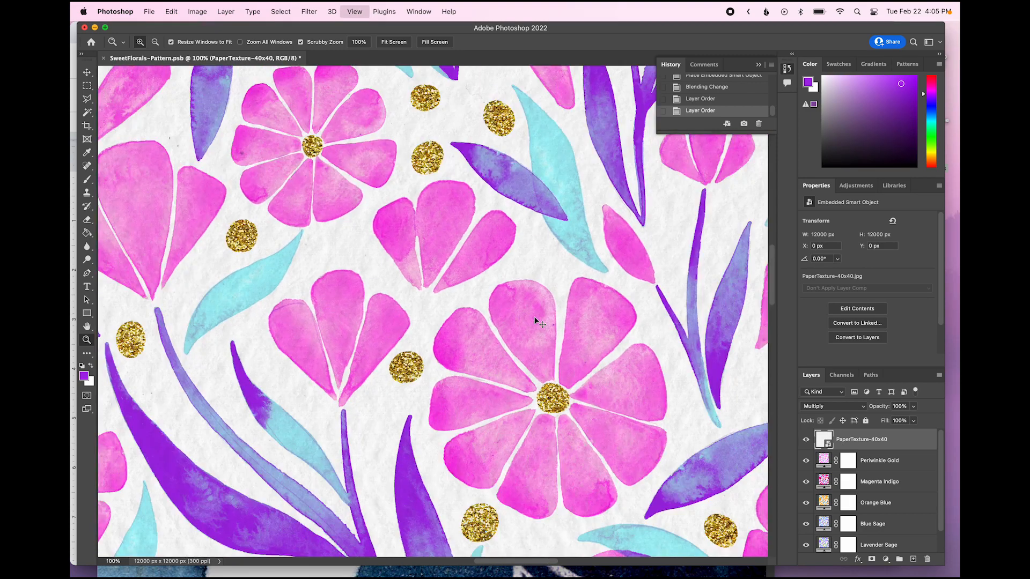
{"action": "scroll", "coordinate": [280, 415], "scroll_direction": "down", "scroll_amount": 5}
{"action": "scroll", "coordinate": [280, 415], "scroll_direction": "left", "scroll_amount": 5}
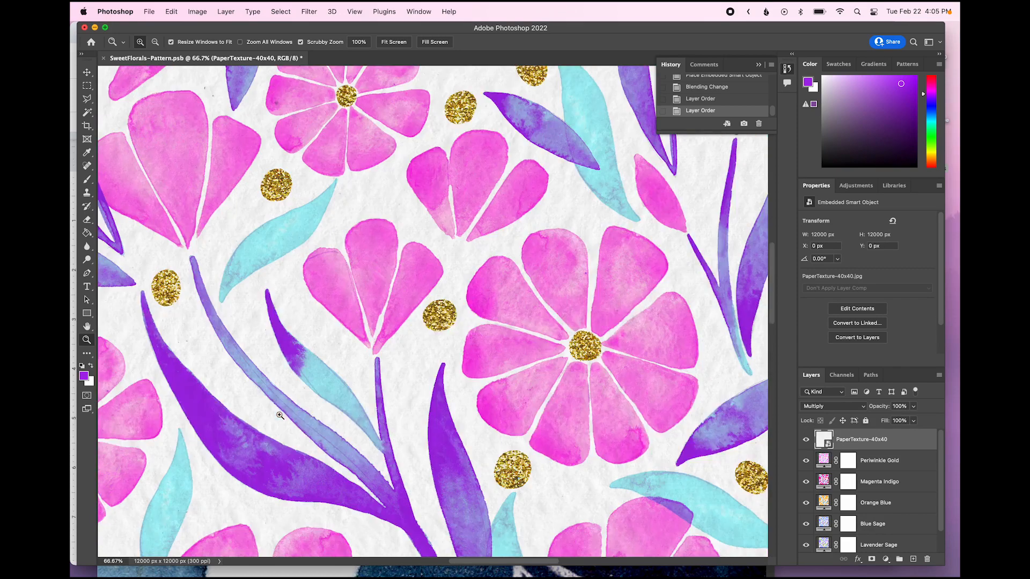
{"action": "scroll", "coordinate": [280, 415], "scroll_direction": "down", "scroll_amount": 3}
{"action": "scroll", "coordinate": [280, 415], "scroll_direction": "left", "scroll_amount": 3}
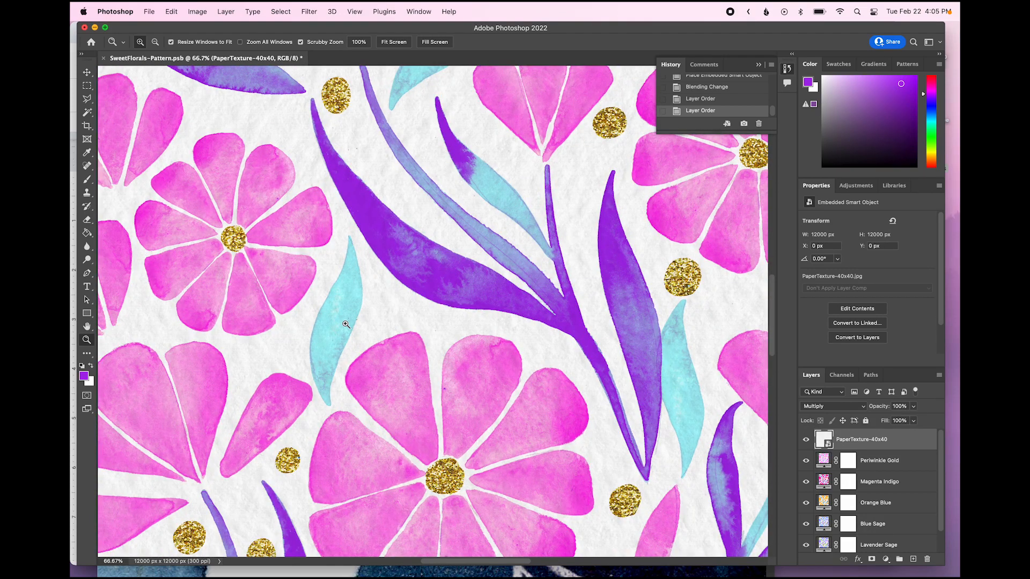
{"action": "left_click_drag", "start_coordinate": [313, 307], "coordinate": [370, 307]}
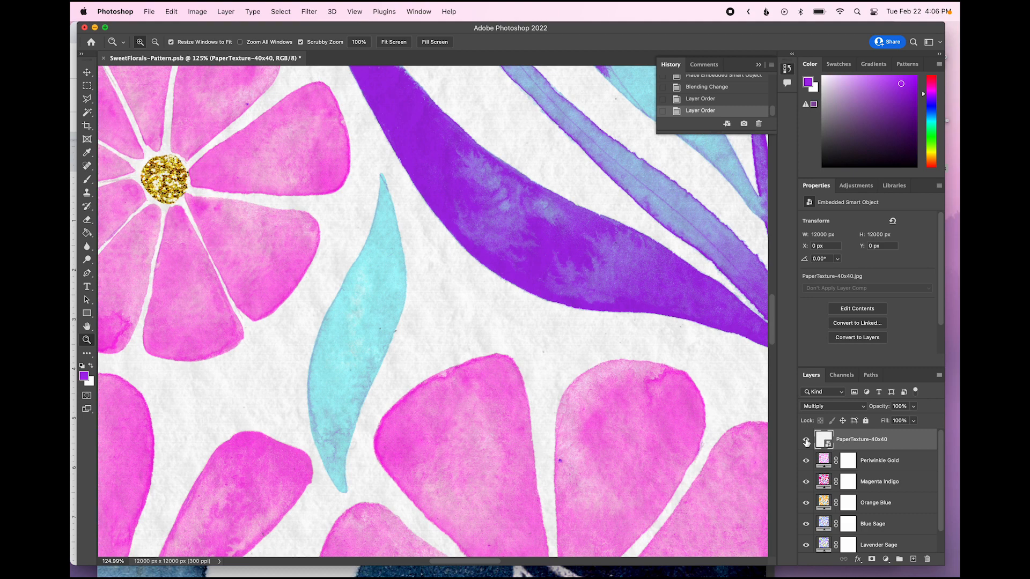
{"action": "left_click", "coordinate": [806, 440]}
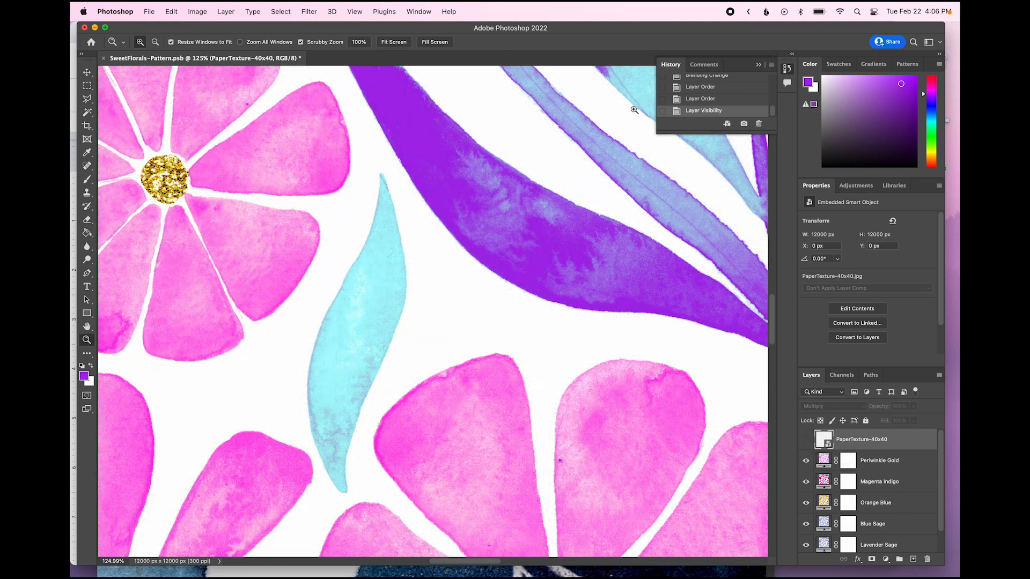
{"action": "left_click", "coordinate": [805, 443]}
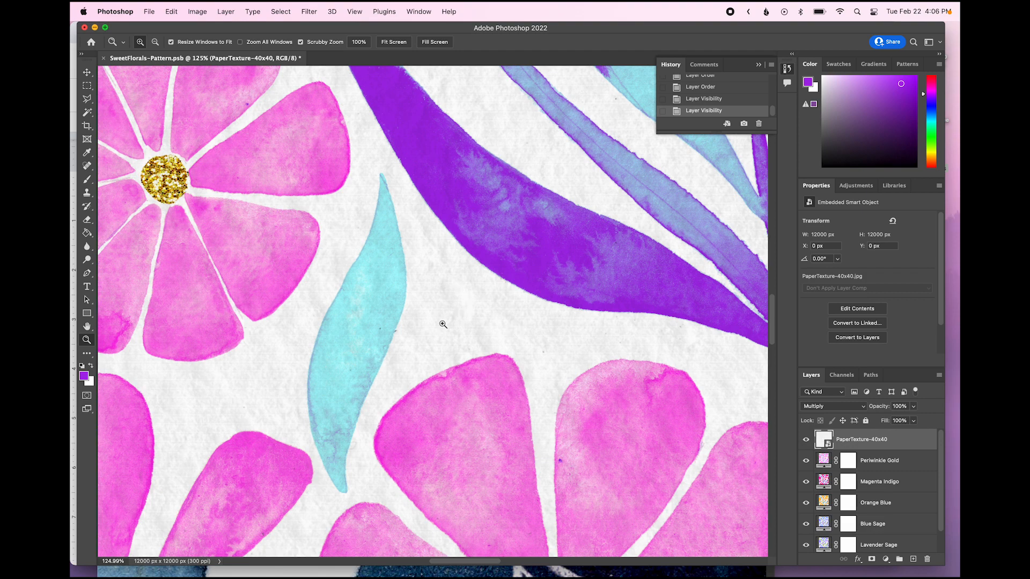
{"action": "key", "text": "super+1"}
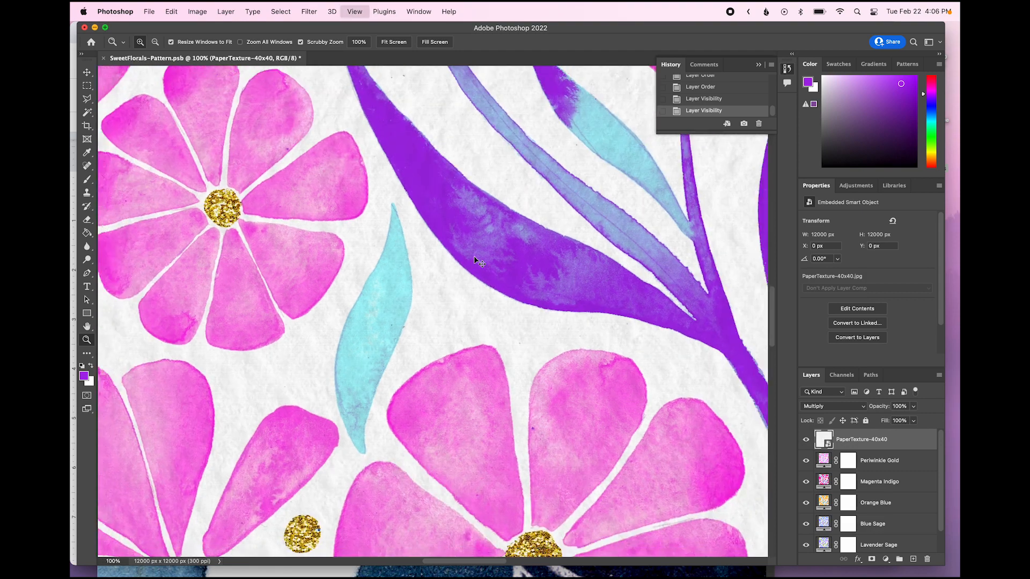
Compare the floral pattern with the PaperTexture-40x40 layer hidden and shown, and save the pattern document
{"action": "key", "text": "super+minus"}
{"action": "key", "text": "super+minus"}
{"action": "key", "text": "super+minus"}
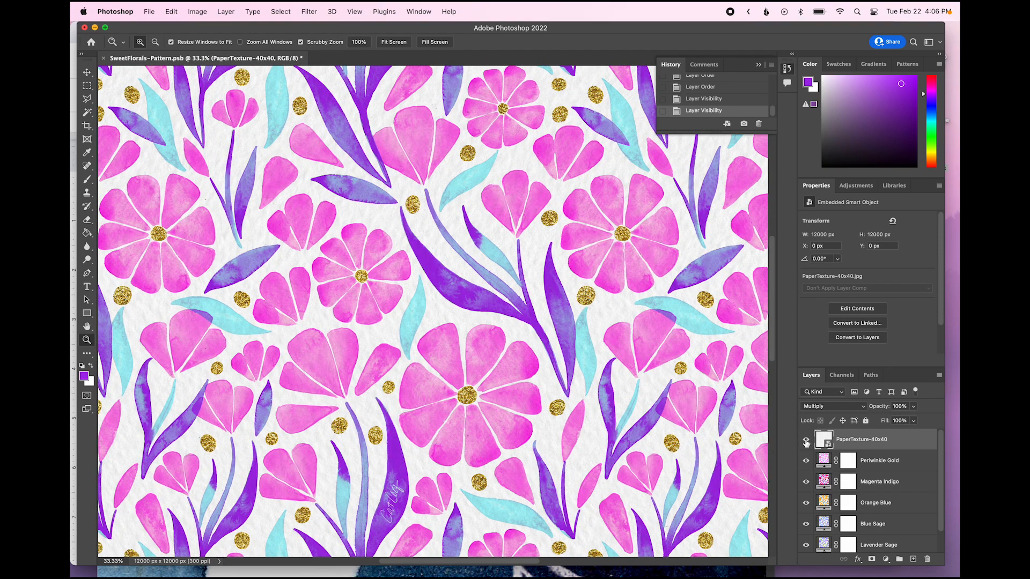
{"action": "left_click", "coordinate": [805, 441]}
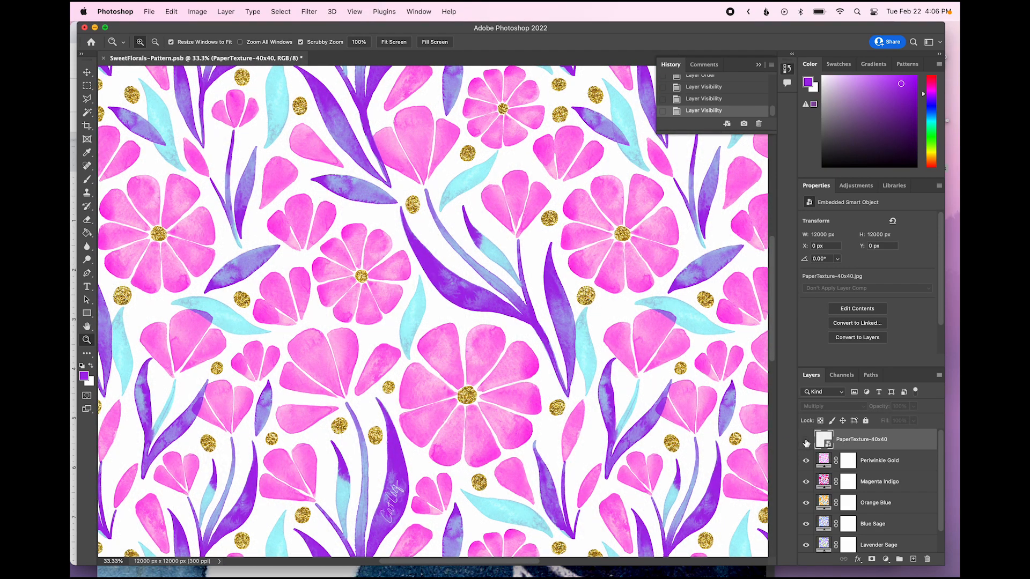
{"action": "left_click", "coordinate": [806, 441]}
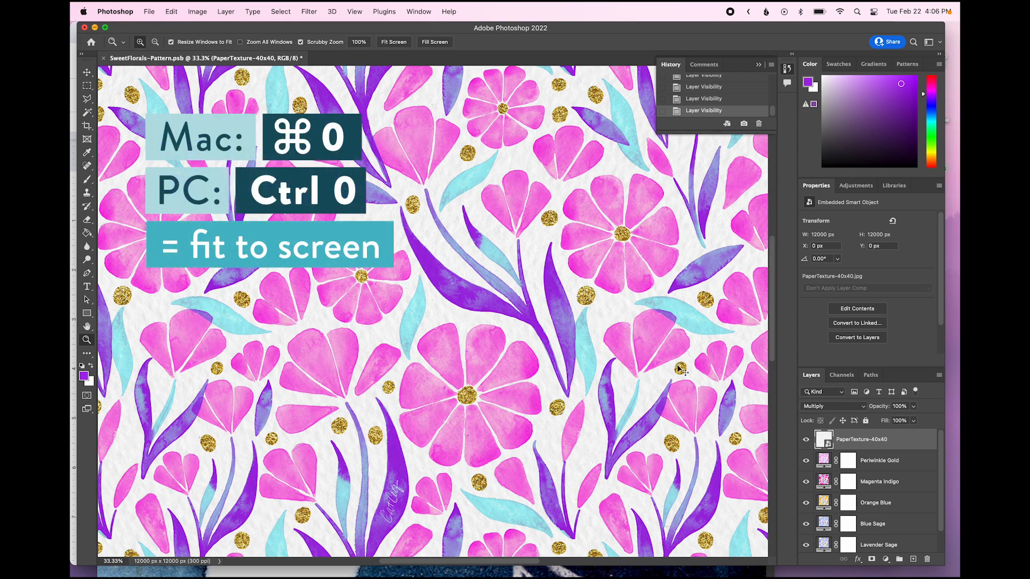
{"action": "key", "text": "super+0"}
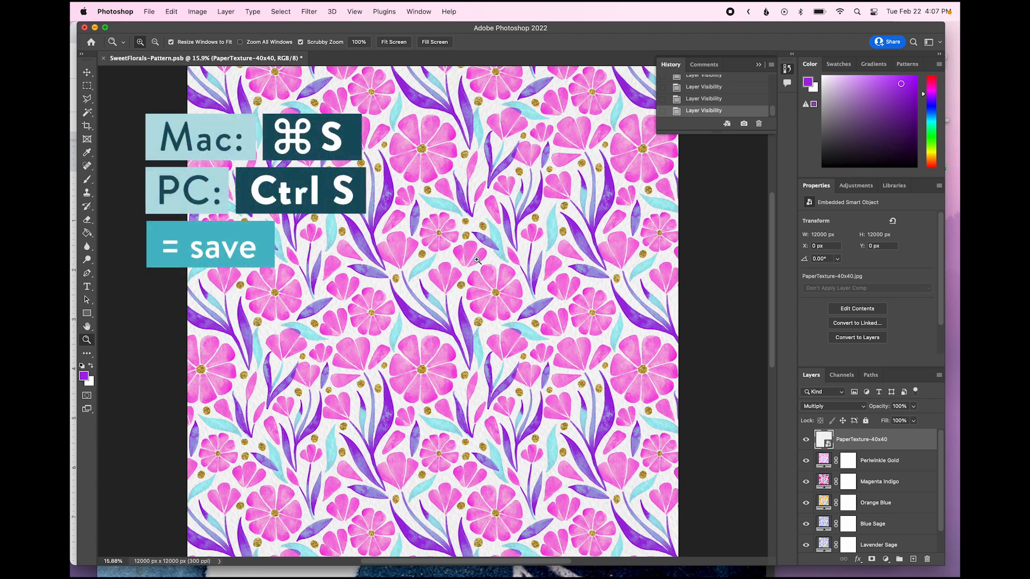
{"action": "key", "text": "super+s"}
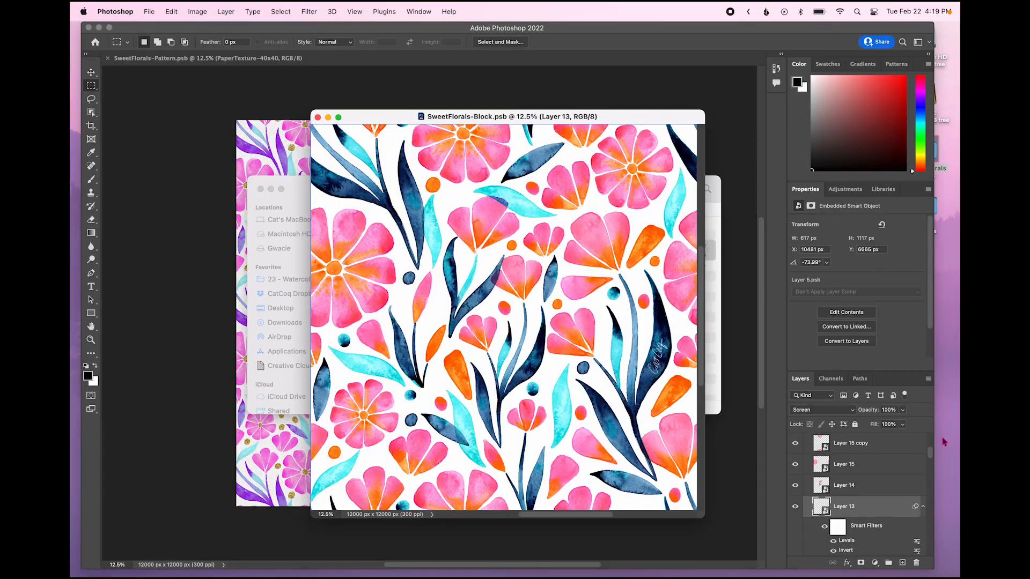
Dock the floating SweetFlorals-Block.psb window as a tab beside the pattern document
{"action": "key", "text": "ctrl+Up"}
{"action": "left_click", "coordinate": [341, 487]}
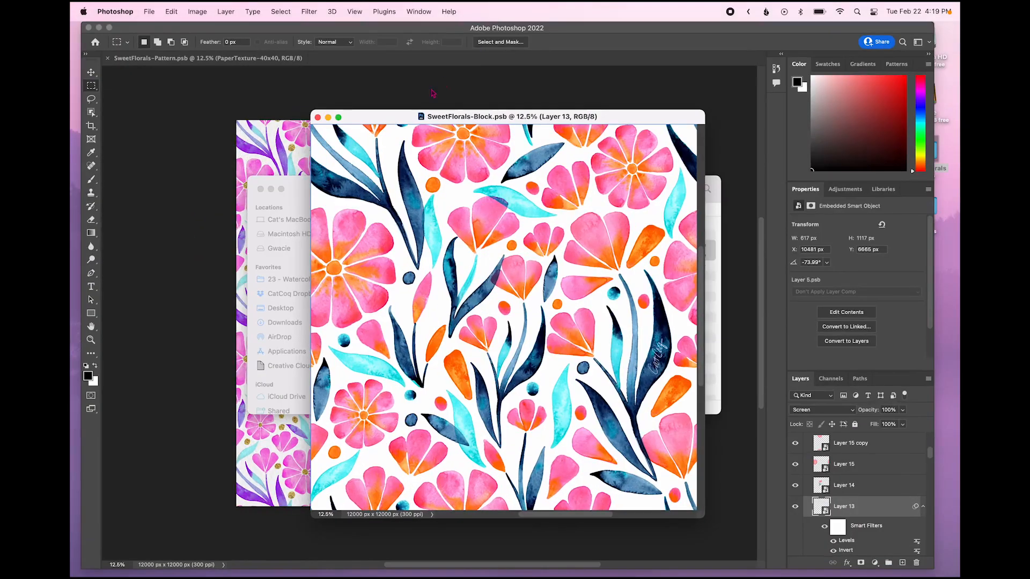
{"action": "left_click_drag", "start_coordinate": [452, 112], "coordinate": [359, 63]}
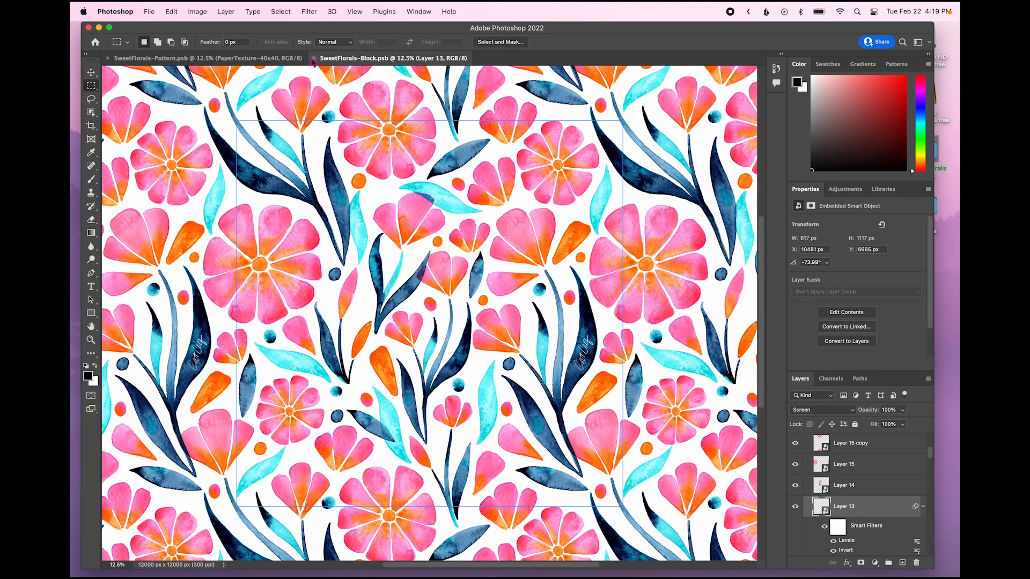
Compare the SweetFlorals-Block.psb and SweetFlorals-Pattern.psb documents by alternating between them
{"action": "left_click", "coordinate": [272, 61]}
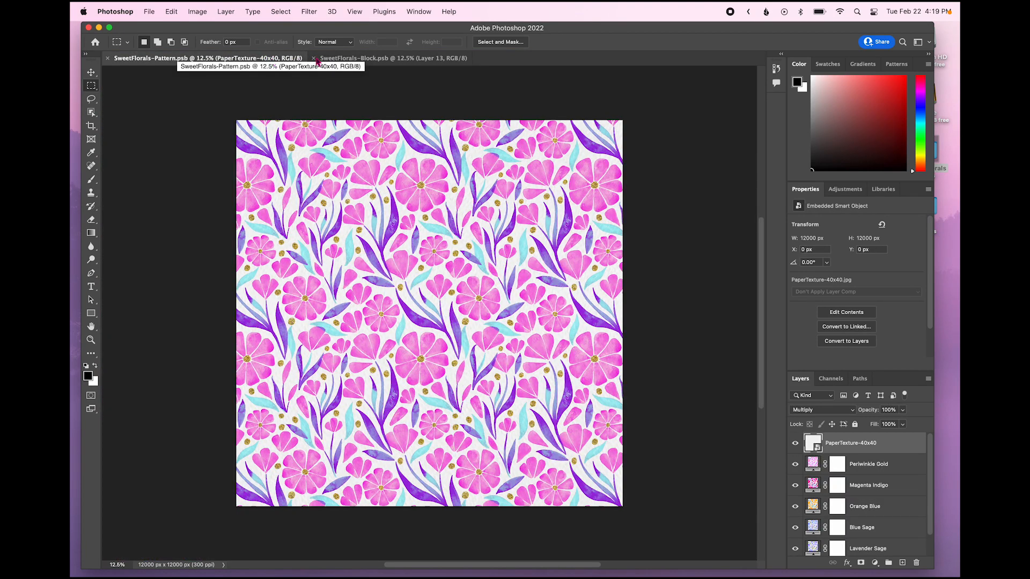
{"action": "left_click", "coordinate": [359, 60]}
{"action": "left_click", "coordinate": [274, 60]}
{"action": "left_click", "coordinate": [358, 61]}
{"action": "left_click", "coordinate": [264, 61]}
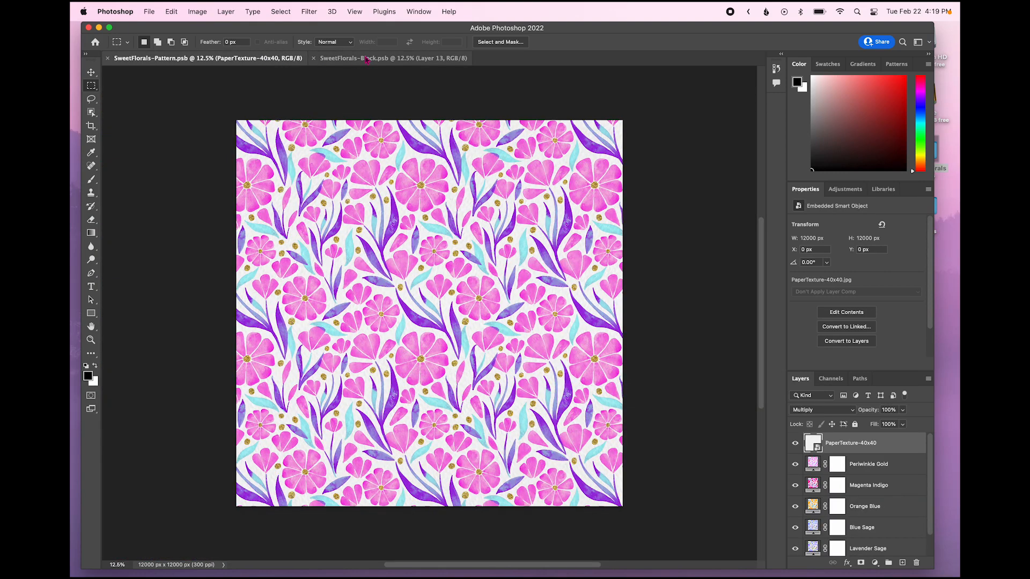
{"action": "left_click", "coordinate": [367, 60]}
{"action": "left_click", "coordinate": [252, 62]}
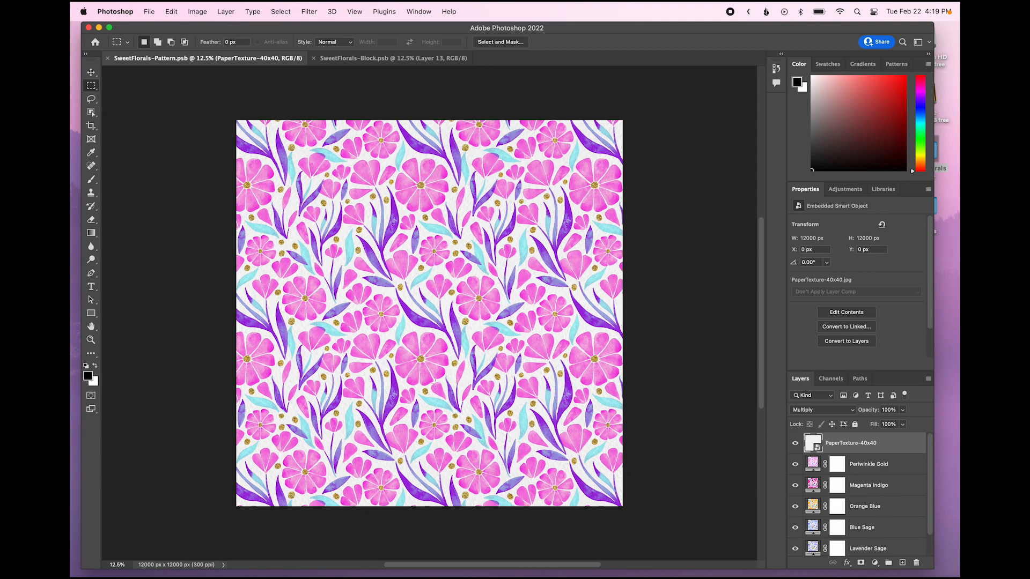
Place the SweetFlorals-Block.psb document ahead of the pattern document and collapse its Working - Pink Blue layer group
{"action": "left_click_drag", "start_coordinate": [368, 58], "coordinate": [154, 61]}
{"action": "scroll", "coordinate": [866, 467], "scroll_direction": "up", "scroll_amount": 5}
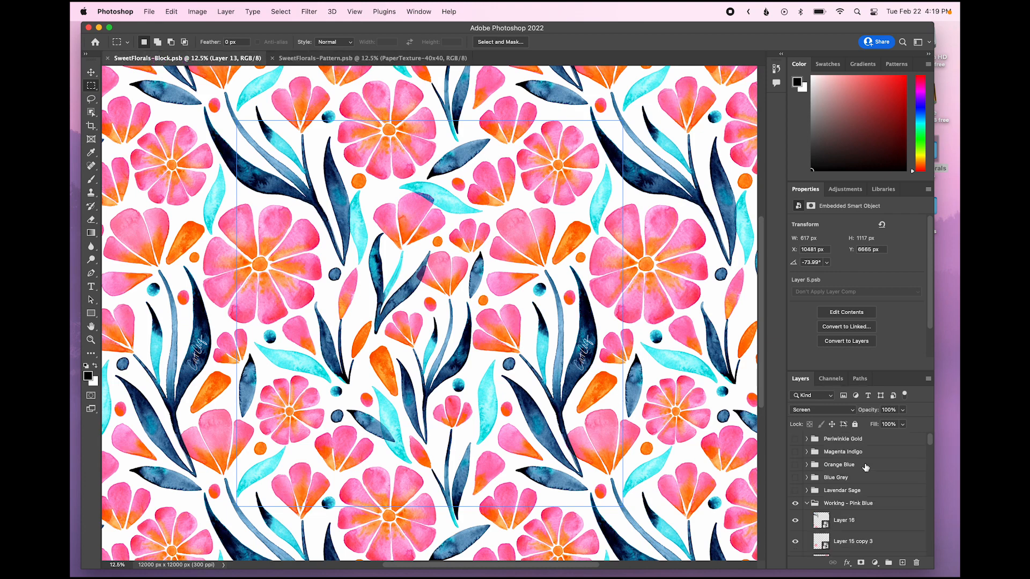
{"action": "left_click", "coordinate": [807, 505]}
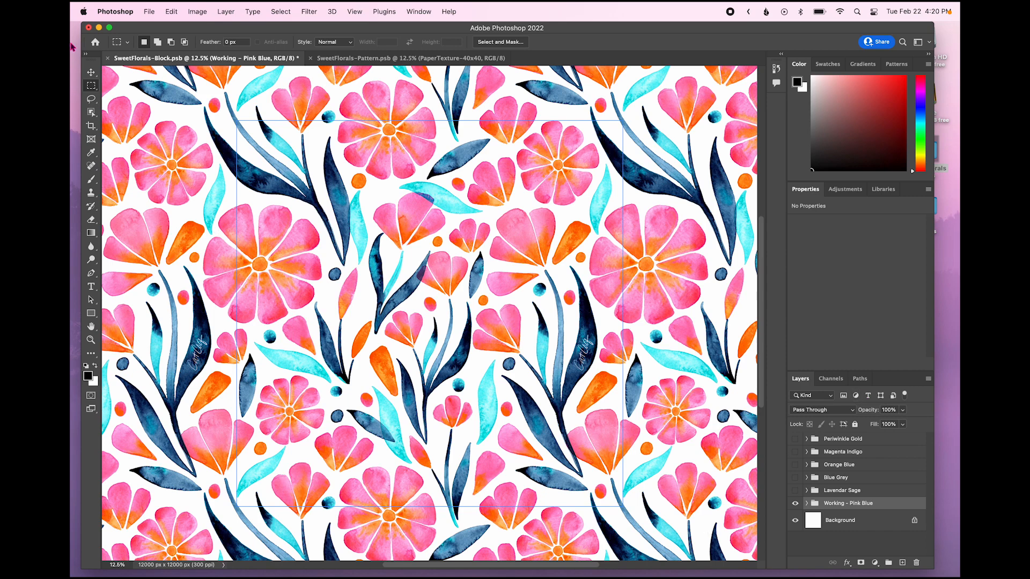
Begin a Save As of the block document, adding the prefix PinkBlue- to make the name PinkBlue-SweetFlorals-Block.psb in the Sweet Florals folder
{"action": "left_click", "coordinate": [150, 11]}
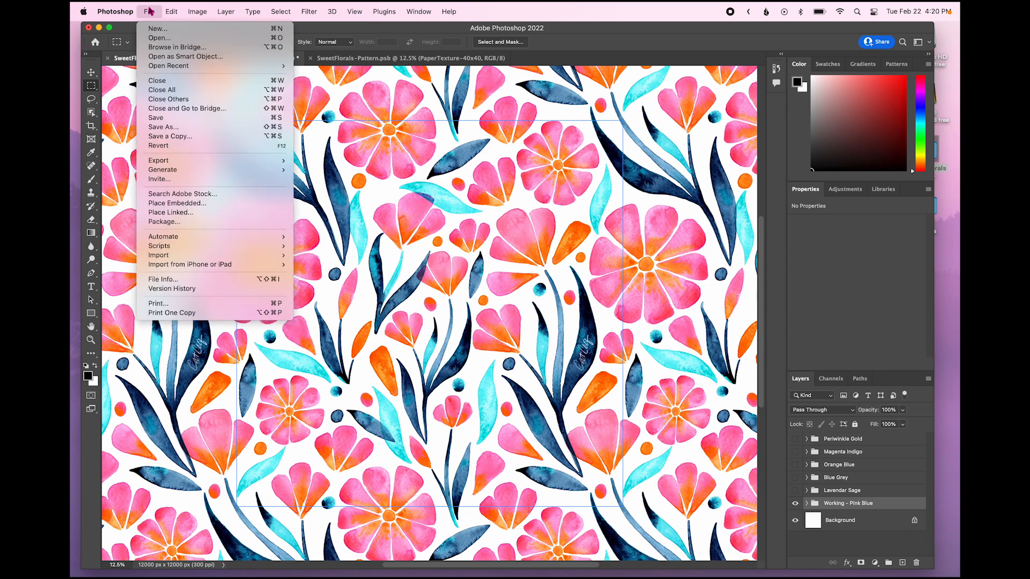
{"action": "left_click", "coordinate": [204, 129]}
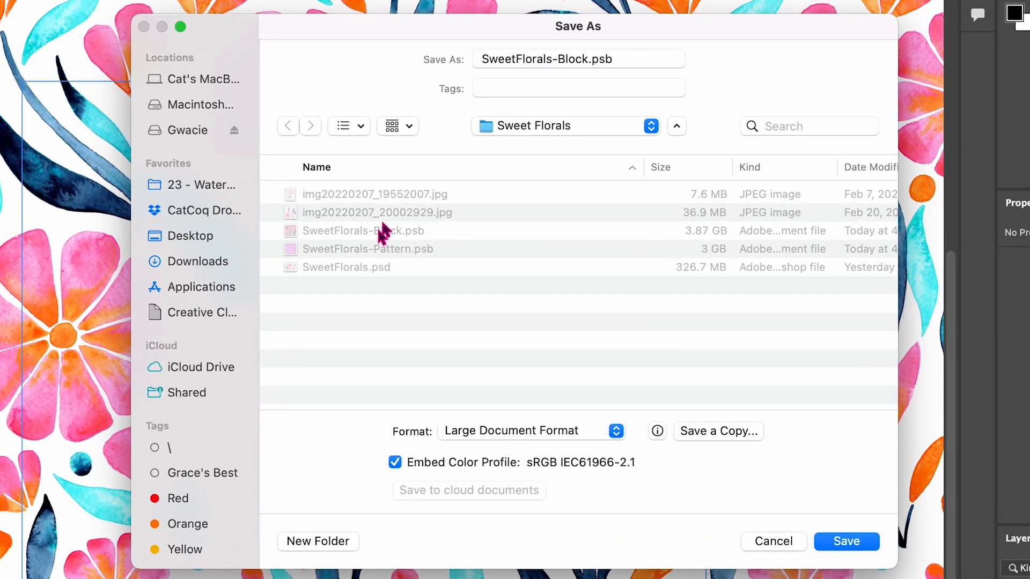
{"action": "left_click", "coordinate": [482, 59]}
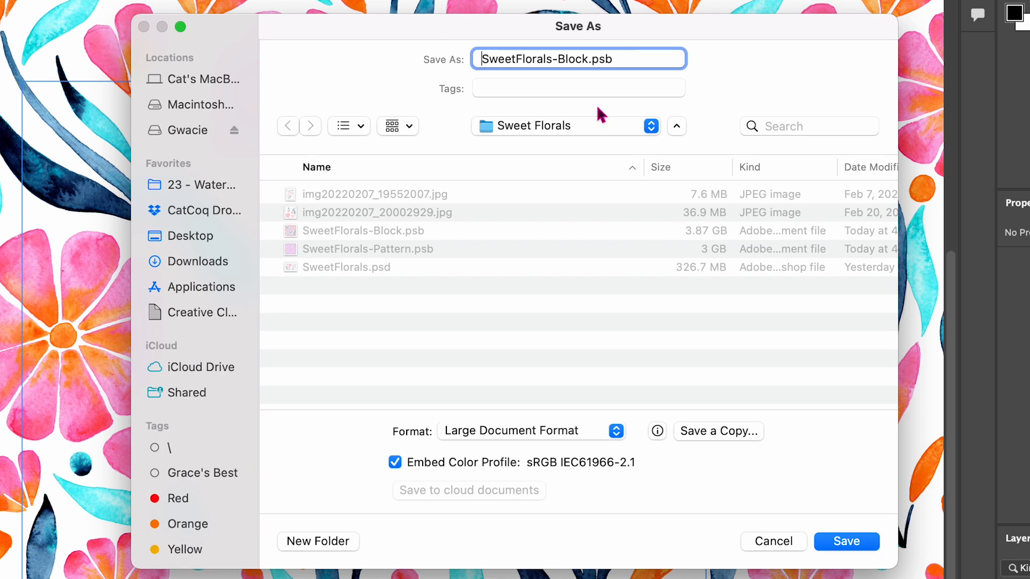
{"action": "type", "text": "PinkBlue-"}
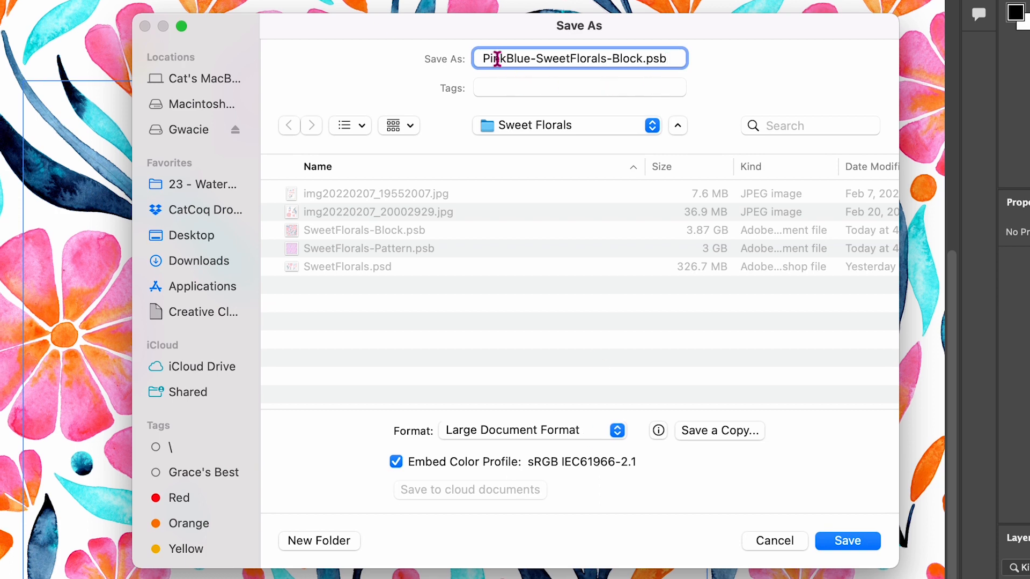
{"action": "left_click_drag", "start_coordinate": [532, 59], "coordinate": [463, 58]}
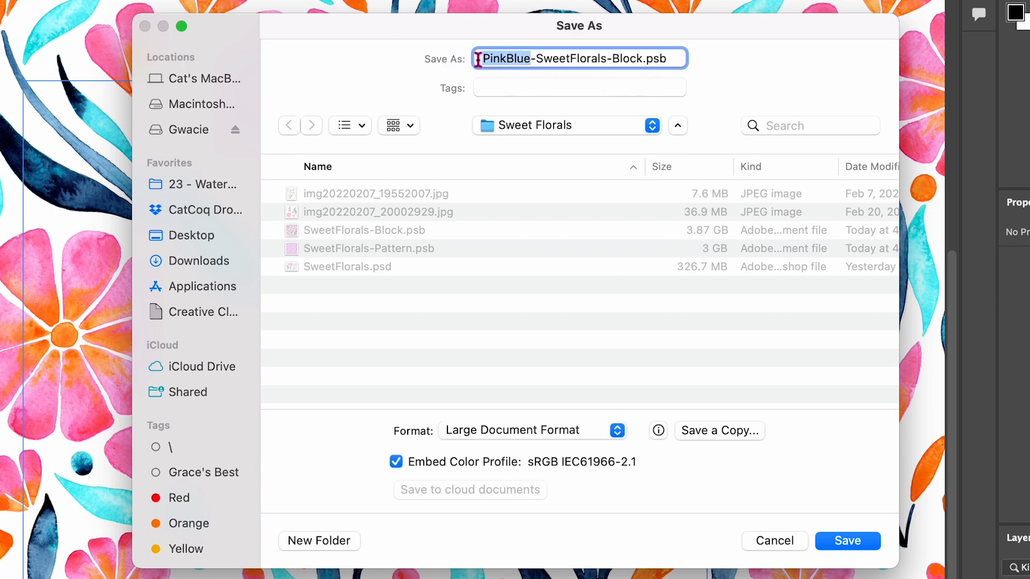
{"action": "left_click_drag", "start_coordinate": [535, 59], "coordinate": [601, 59]}
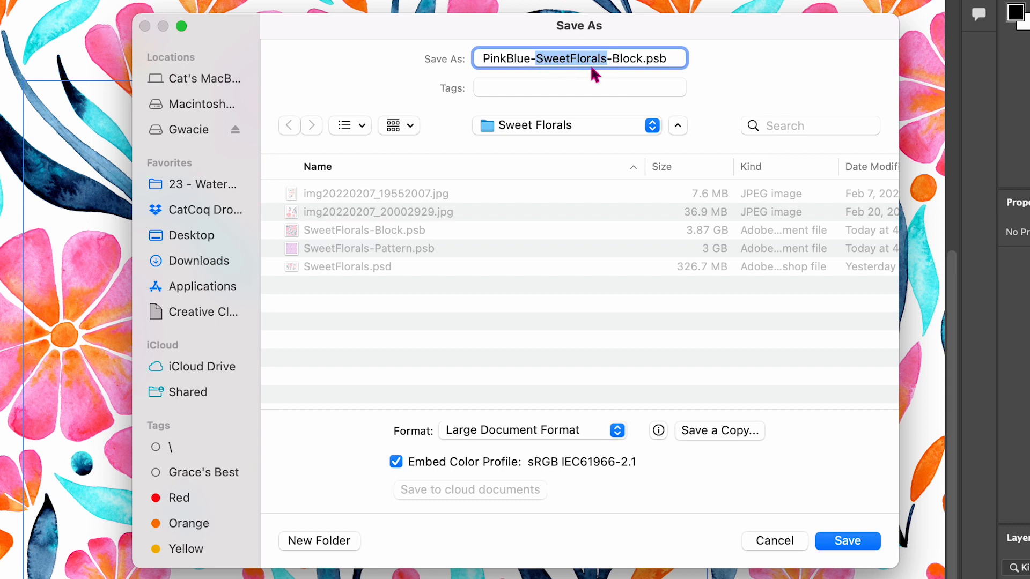
{"action": "double_click", "coordinate": [617, 60]}
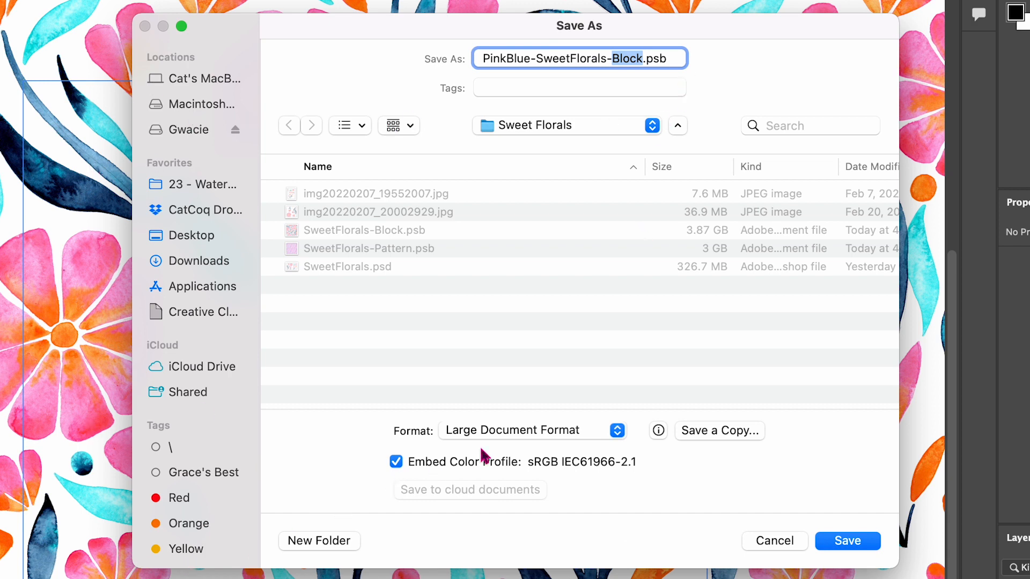
Check the available Save As formats, switch to saving a copy, and choose JPEG as the format
{"action": "left_click", "coordinate": [547, 435]}
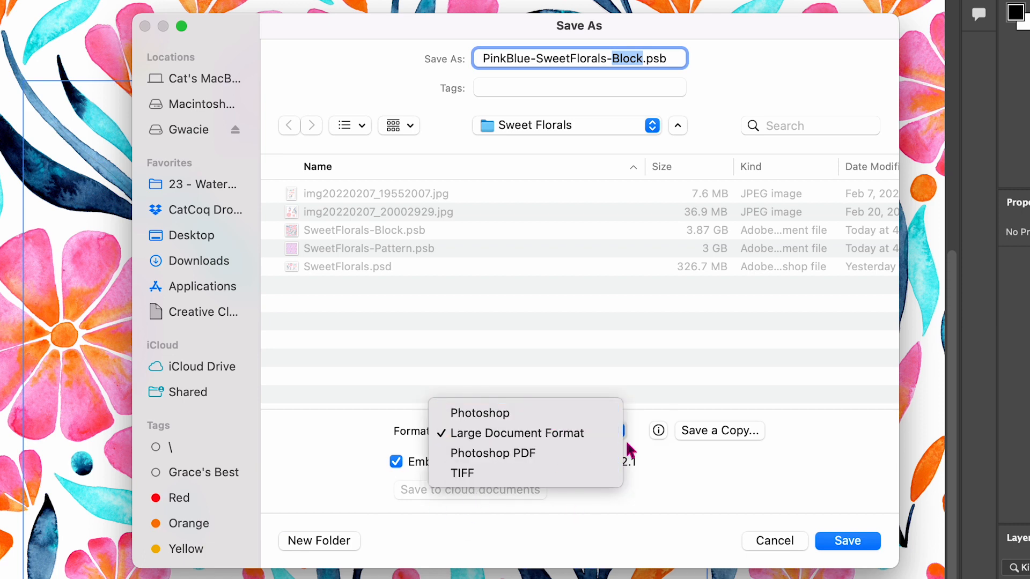
{"action": "left_click", "coordinate": [625, 499]}
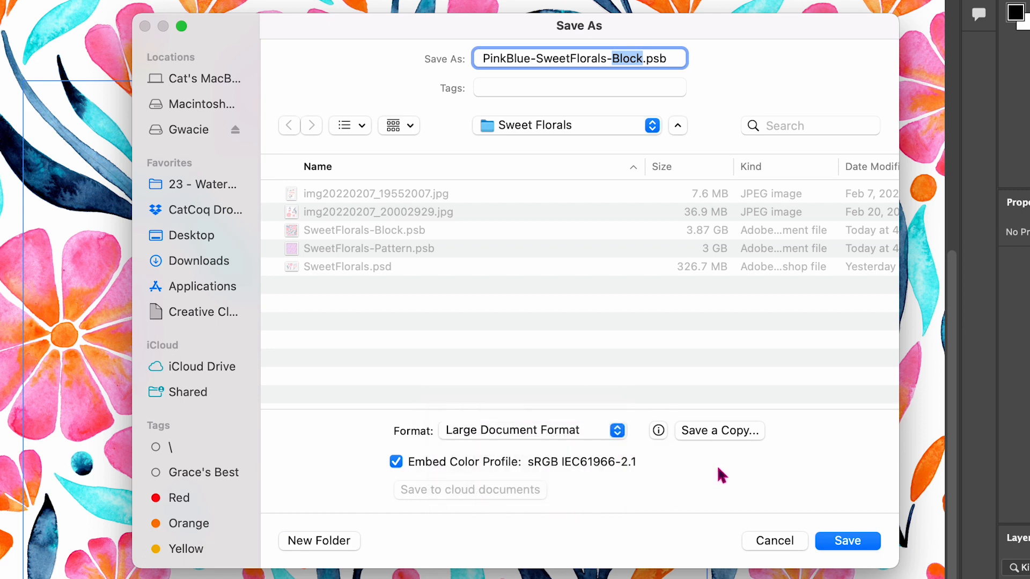
{"action": "left_click", "coordinate": [717, 436]}
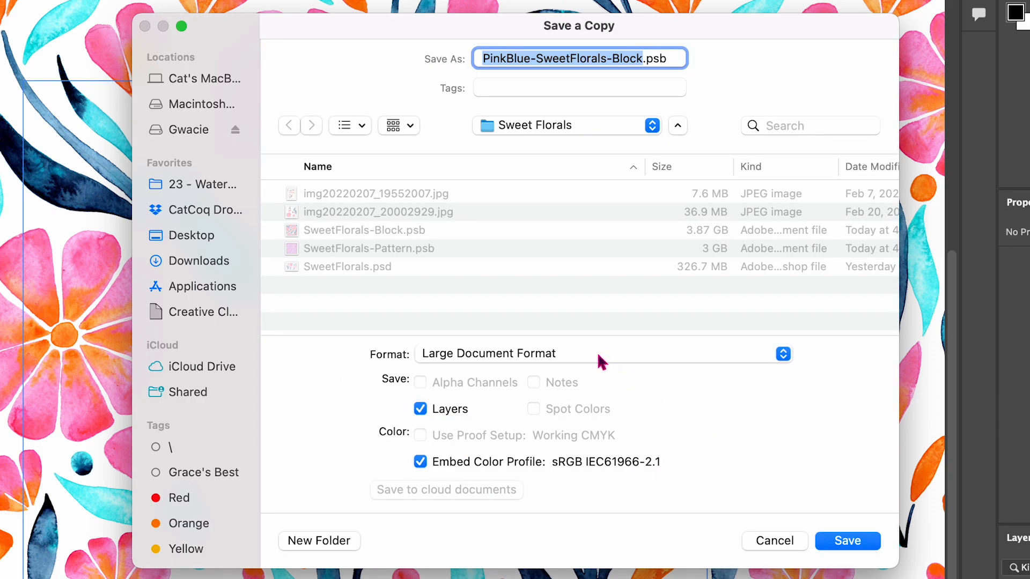
{"action": "left_click", "coordinate": [598, 355]}
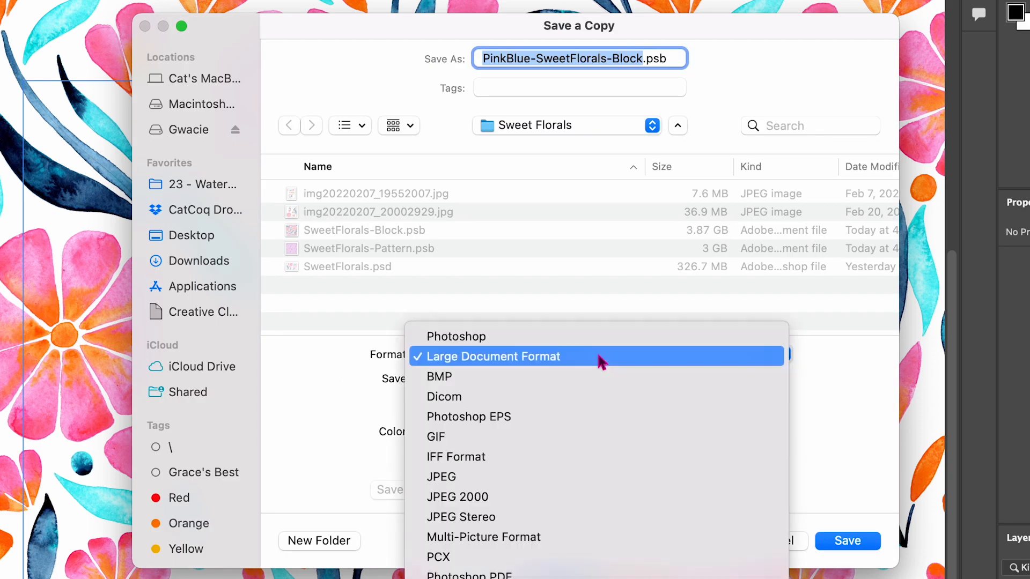
{"action": "left_click", "coordinate": [590, 477]}
{"action": "left_click", "coordinate": [669, 58]}
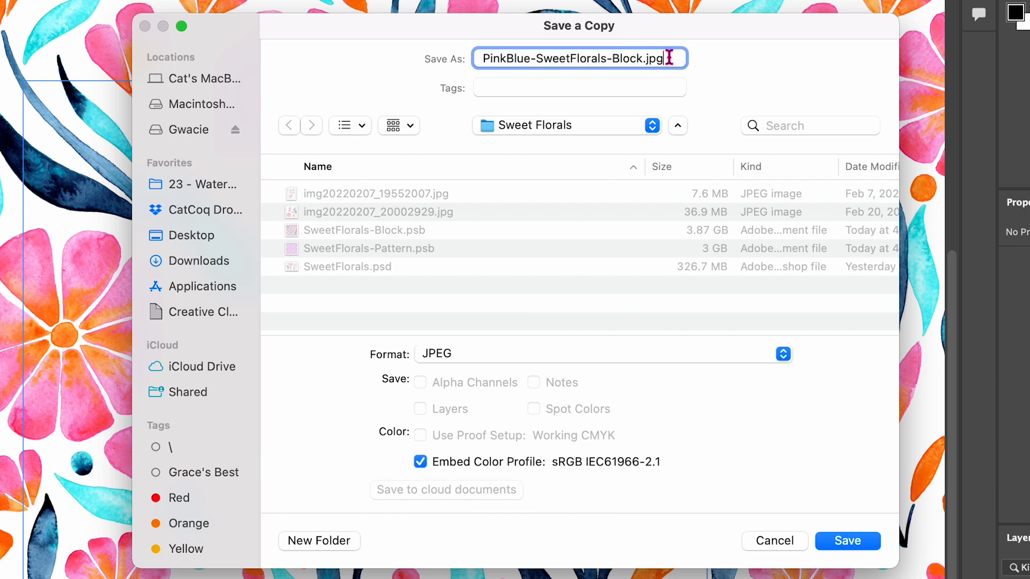
{"action": "double_click", "coordinate": [669, 58]}
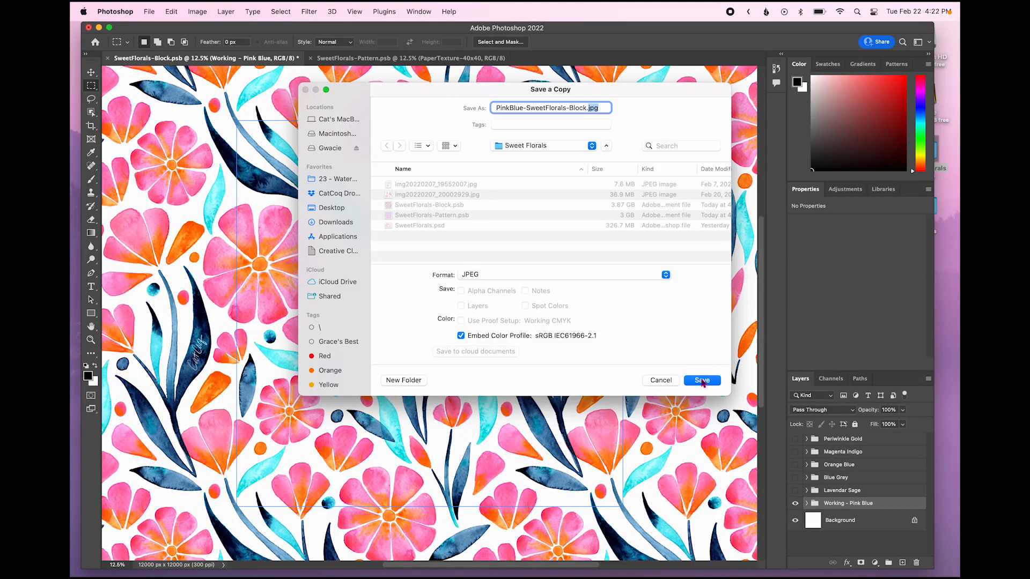
Save the PinkBlue-SweetFlorals-Block.jpg copy with the JPEG quality at its largest-file setting
{"action": "left_click", "coordinate": [702, 381]}
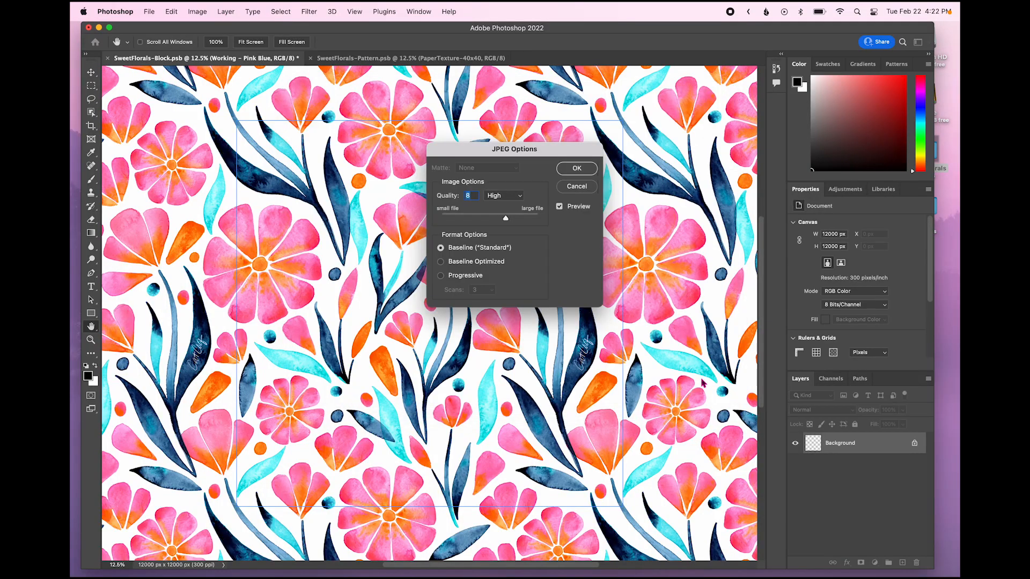
{"action": "left_click_drag", "start_coordinate": [506, 218], "coordinate": [544, 224]}
{"action": "left_click", "coordinate": [576, 170]}
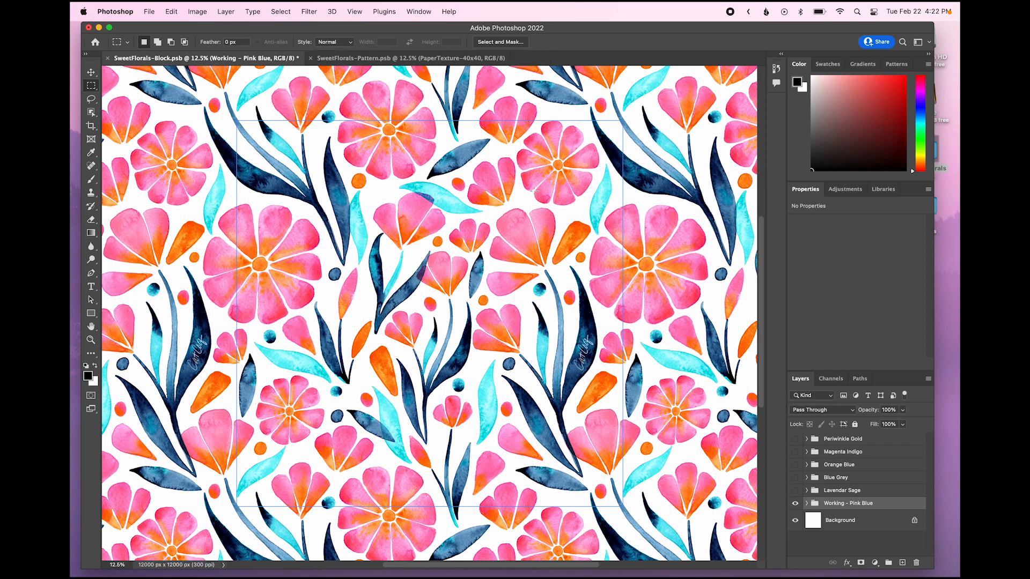
Switch to Finder and open PinkBlue-SweetFlorals-Block.jpg from the Sweet Florals folder in Photoshop
{"action": "key", "text": "super+Tab"}
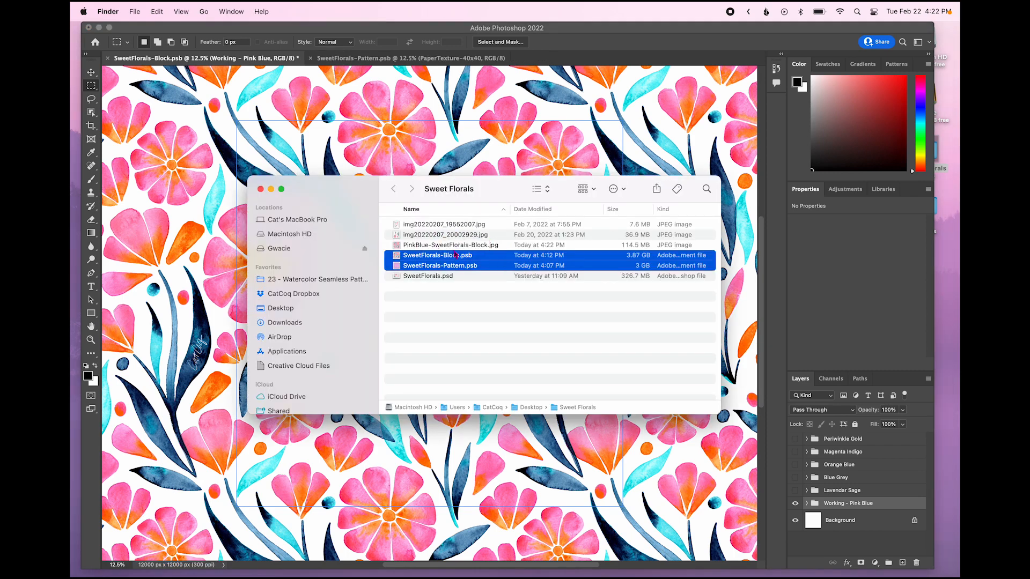
{"action": "left_click", "coordinate": [449, 247]}
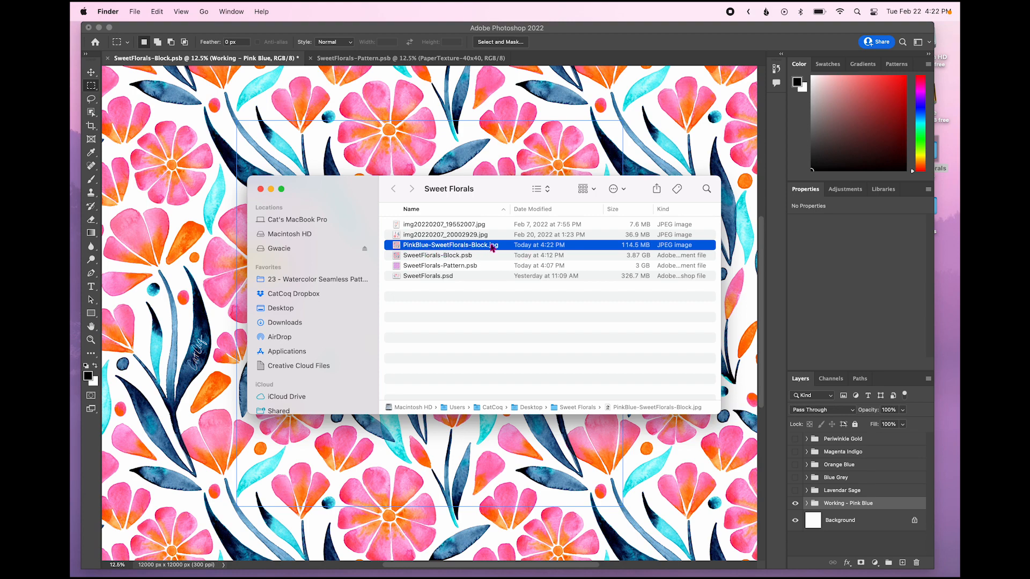
{"action": "left_click_drag", "start_coordinate": [450, 247], "coordinate": [365, 564]}
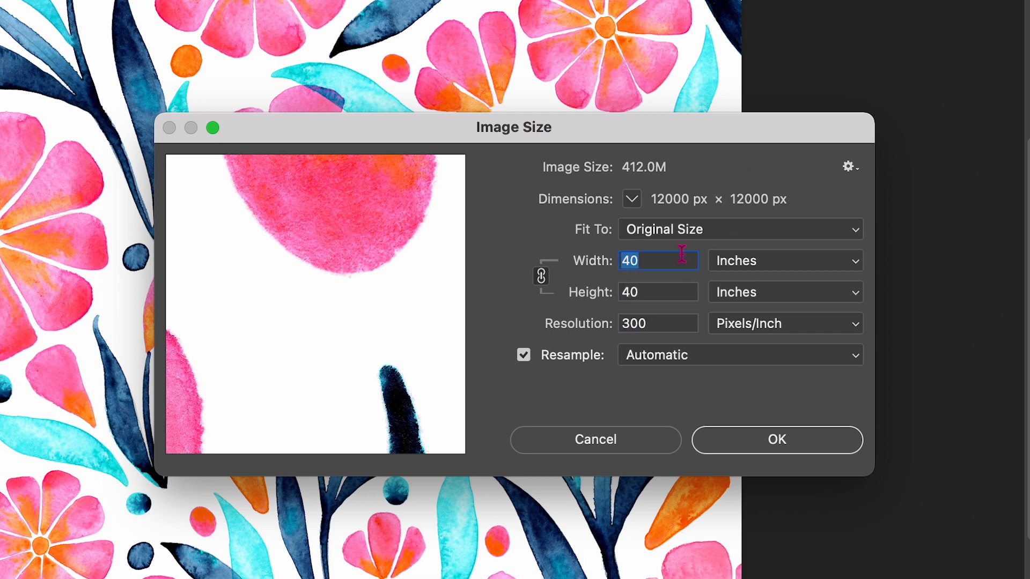
Check the JPEG's image size in pixels and its resolution, leaving the dialog without resizing
{"action": "left_click", "coordinate": [732, 261]}
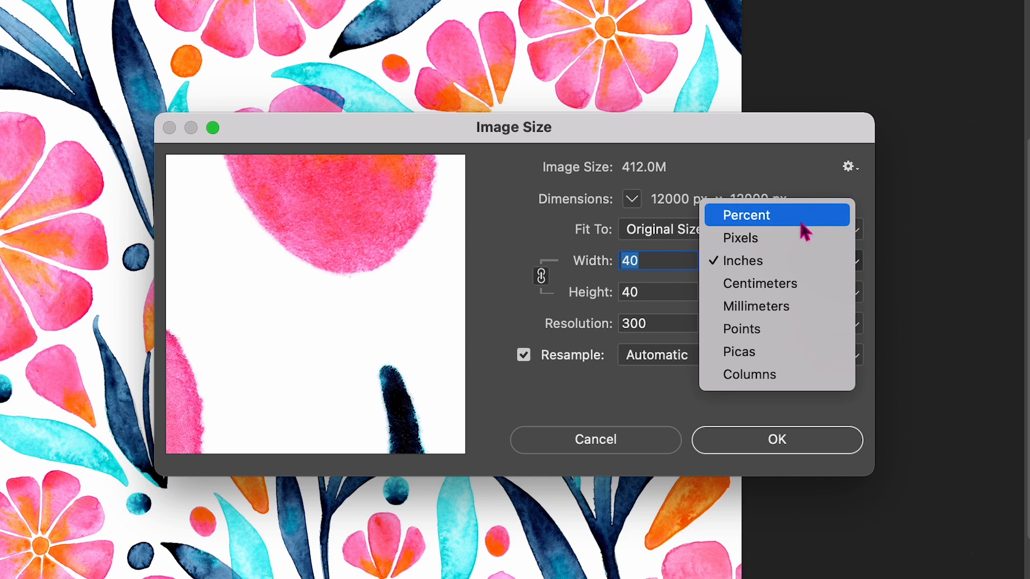
{"action": "left_click", "coordinate": [800, 239]}
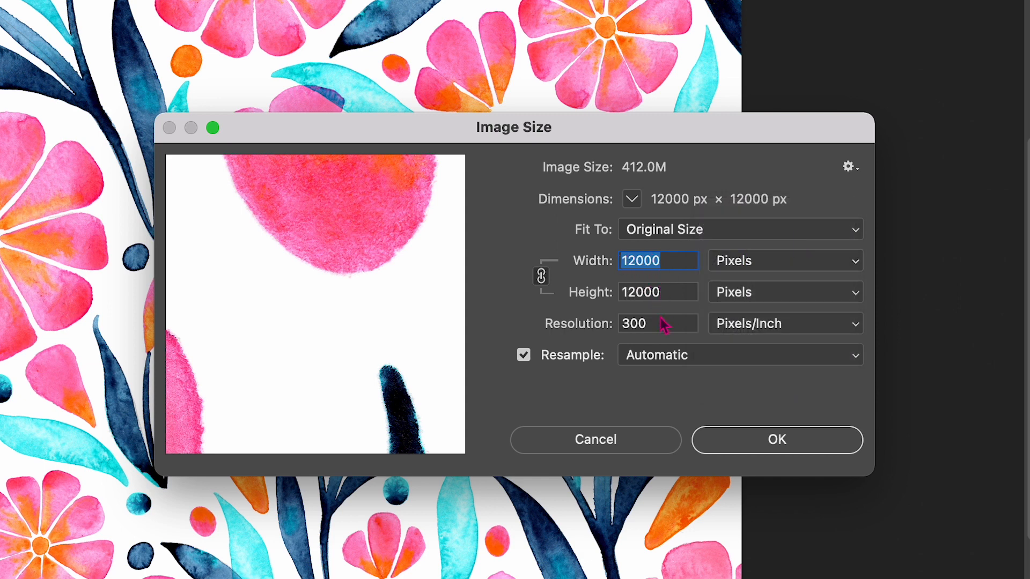
{"action": "left_click", "coordinate": [585, 442]}
Check the colour mode and bit depth of the PinkBlue-SweetFlorals-Block.jpg document
{"action": "left_click", "coordinate": [203, 12]}
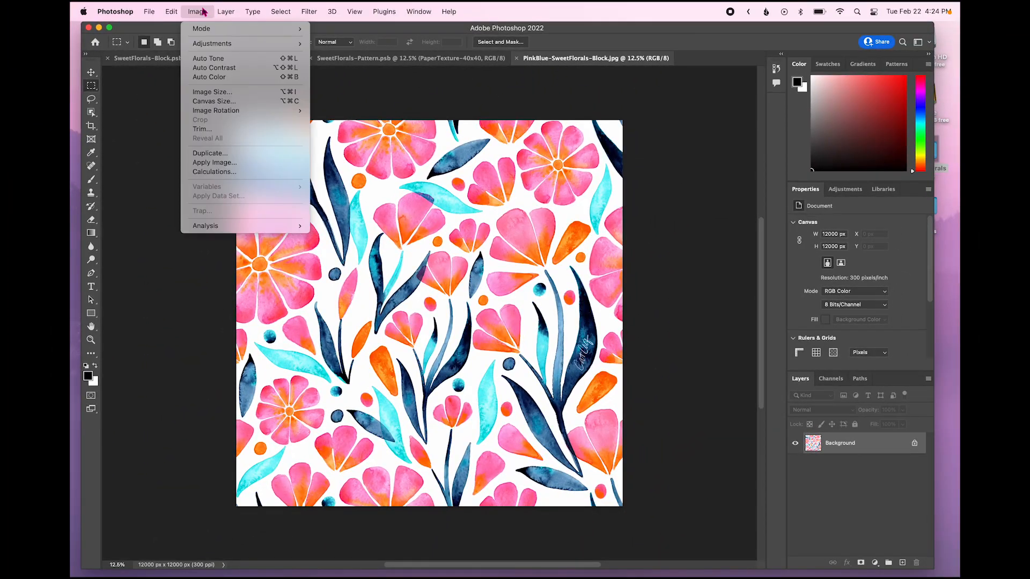
{"action": "mouse_move", "coordinate": [213, 32]}
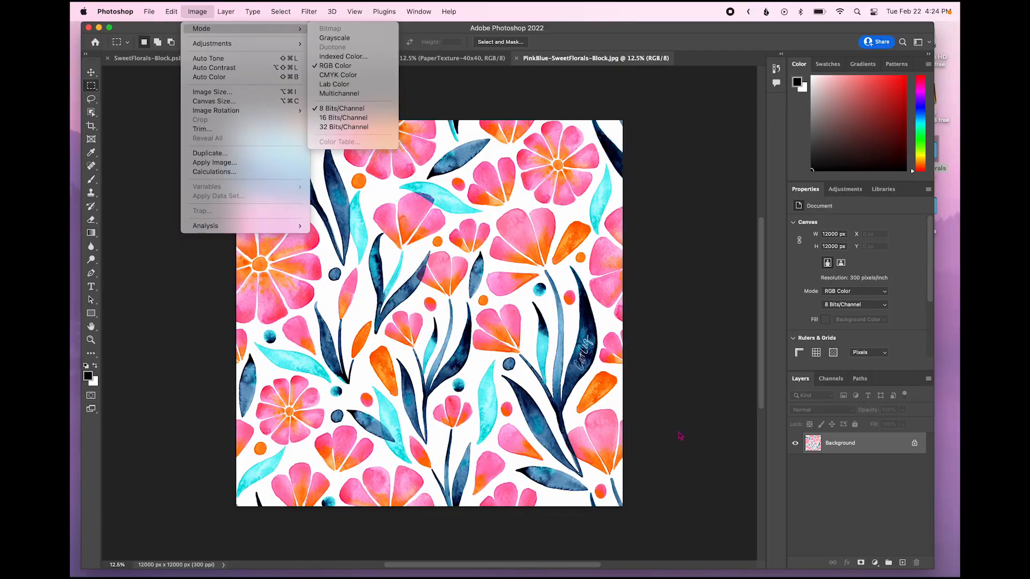
{"action": "left_click", "coordinate": [680, 435]}
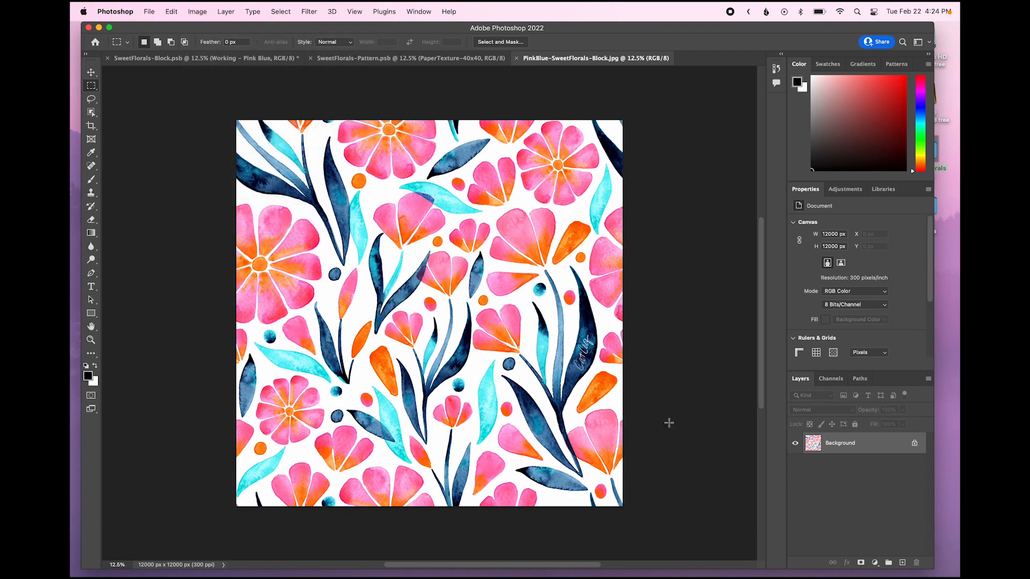
Close PinkBlue-SweetFlorals-Block.jpg and, in SweetFlorals-Pattern.psb, hide the colourway layers from Periwinkle Gold to Lavender Sage so only Pink Blue shows beneath the texture
{"action": "left_click", "coordinate": [517, 58]}
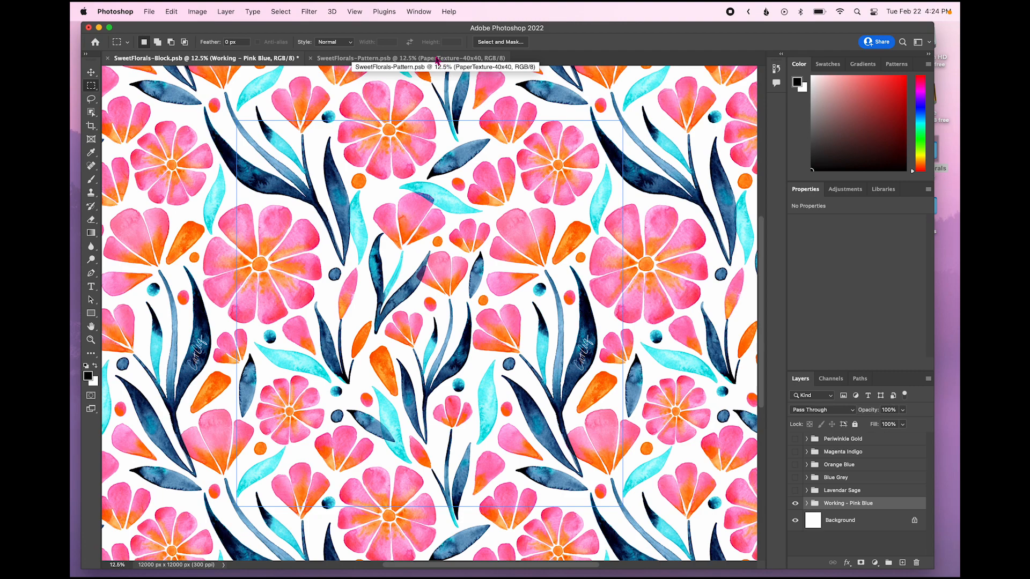
{"action": "left_click", "coordinate": [437, 60]}
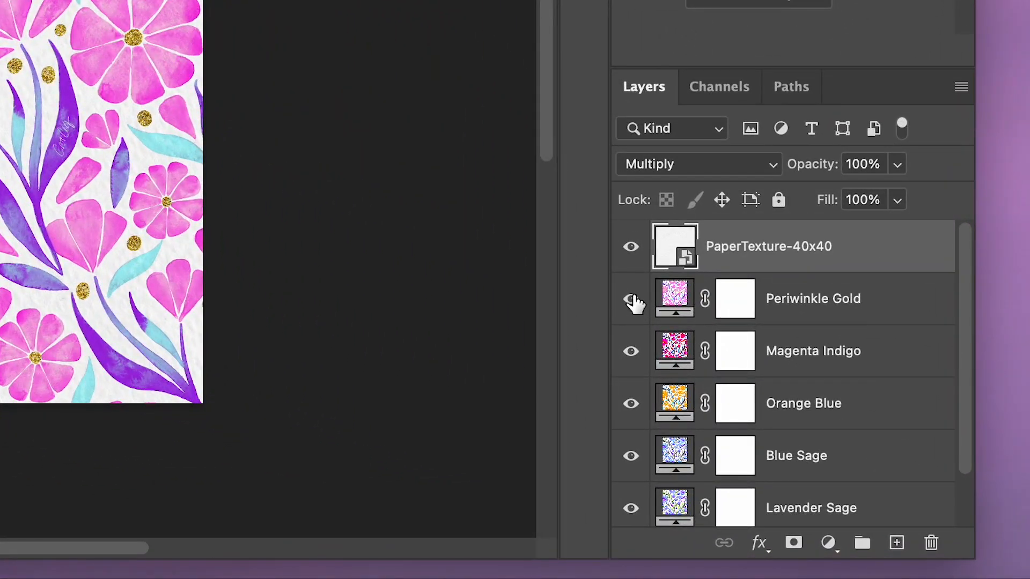
{"action": "left_click_drag", "start_coordinate": [635, 305], "coordinate": [628, 504]}
{"action": "left_click", "coordinate": [816, 510]}
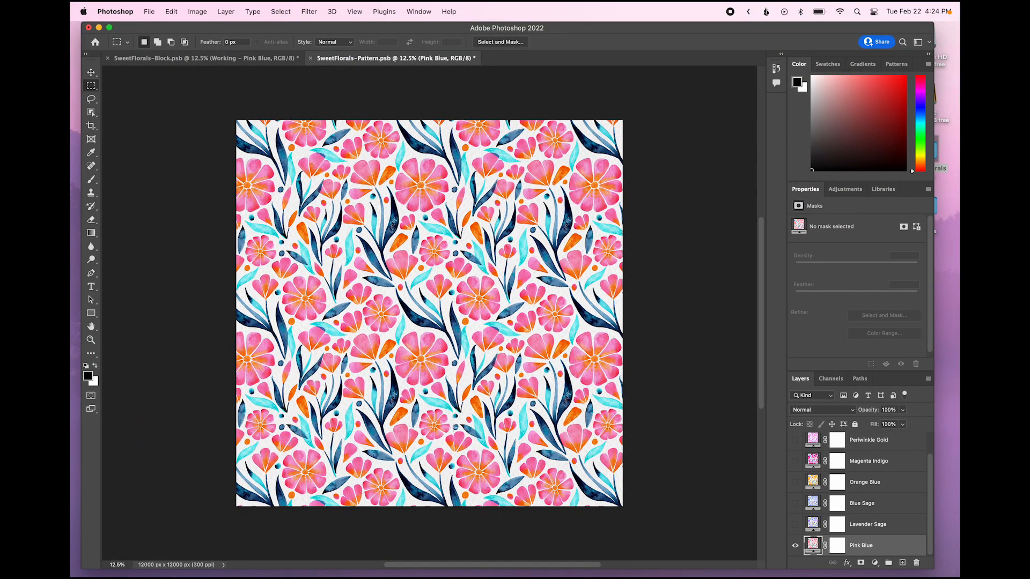
Start a copy of the textured pattern in the Sweet Florals folder, naming it PinkBlue-SweetFlorals-Pattern
{"action": "left_click", "coordinate": [149, 13]}
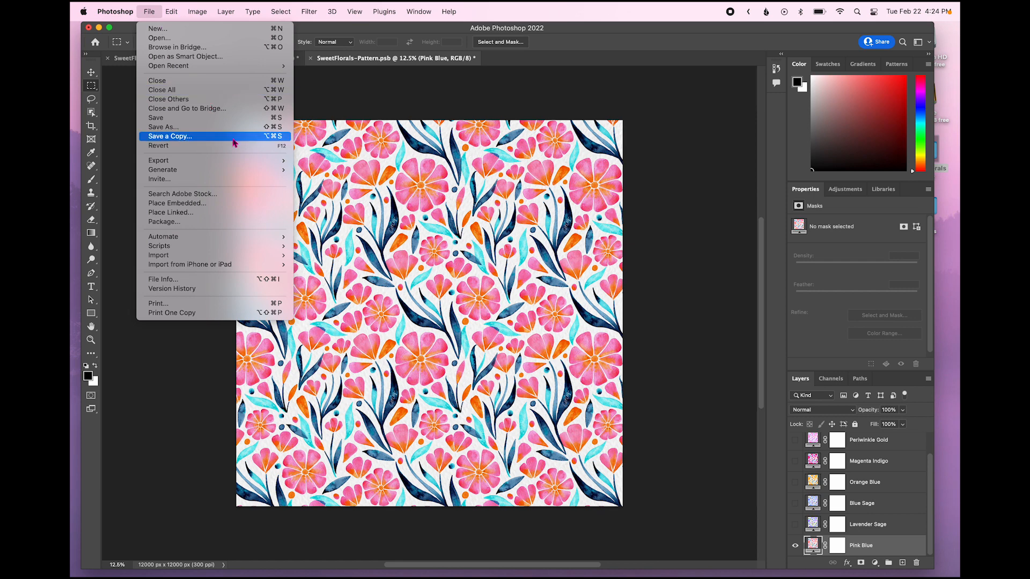
{"action": "left_click", "coordinate": [179, 137]}
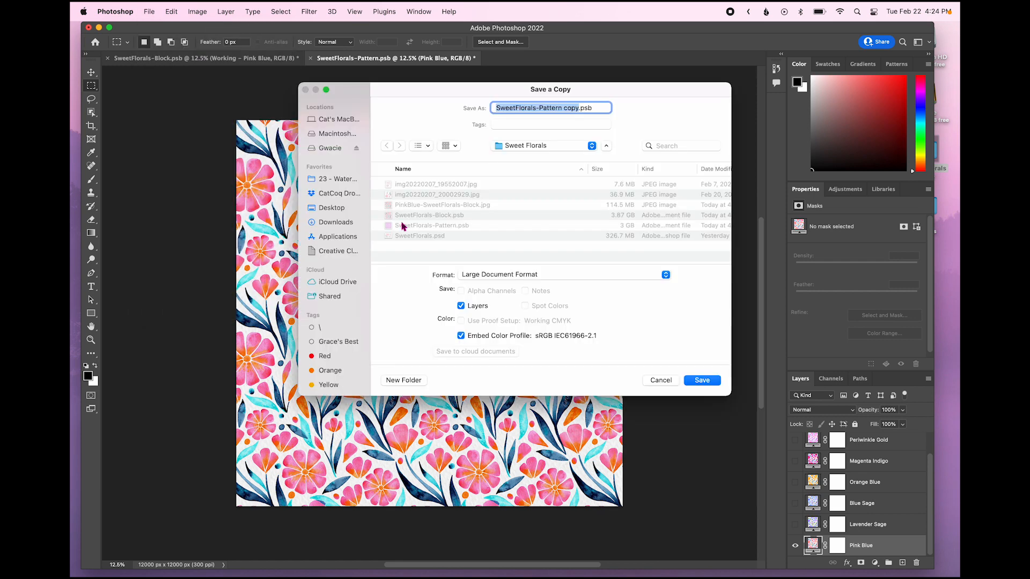
{"action": "left_click", "coordinate": [414, 210]}
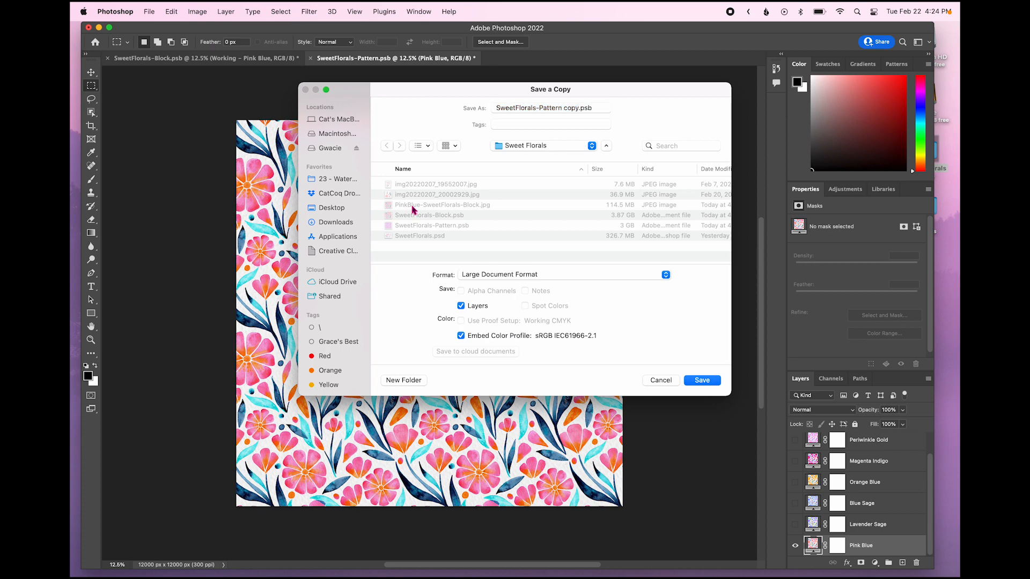
{"action": "double_click", "coordinate": [577, 109]}
{"action": "type", "text": "Pattern"}
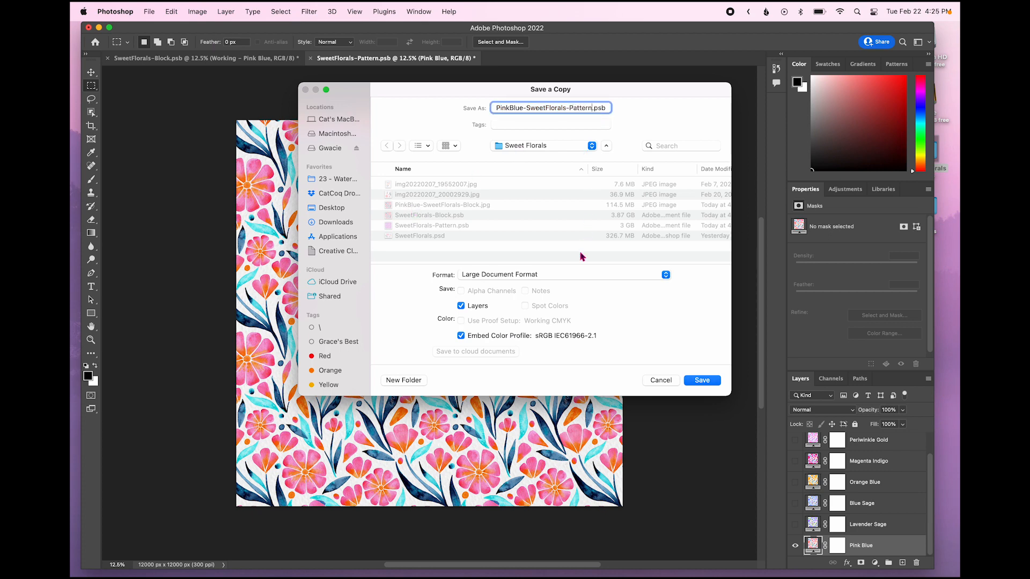
Set the copy's format to JPEG and save it at quality 12, Maximum, with Baseline ("Standard")
{"action": "left_click", "coordinate": [583, 276]}
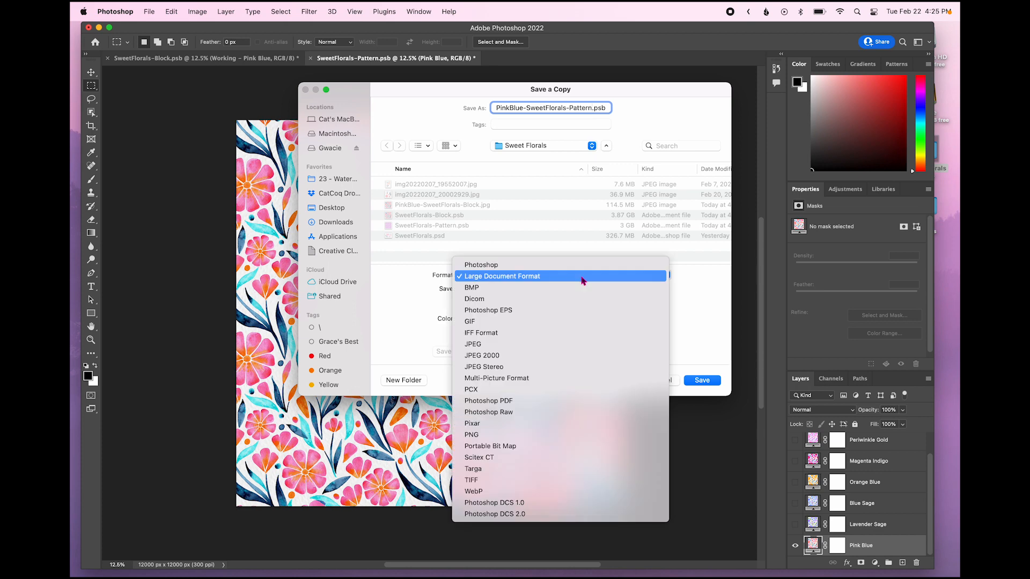
{"action": "left_click", "coordinate": [582, 344]}
{"action": "double_click", "coordinate": [599, 108]}
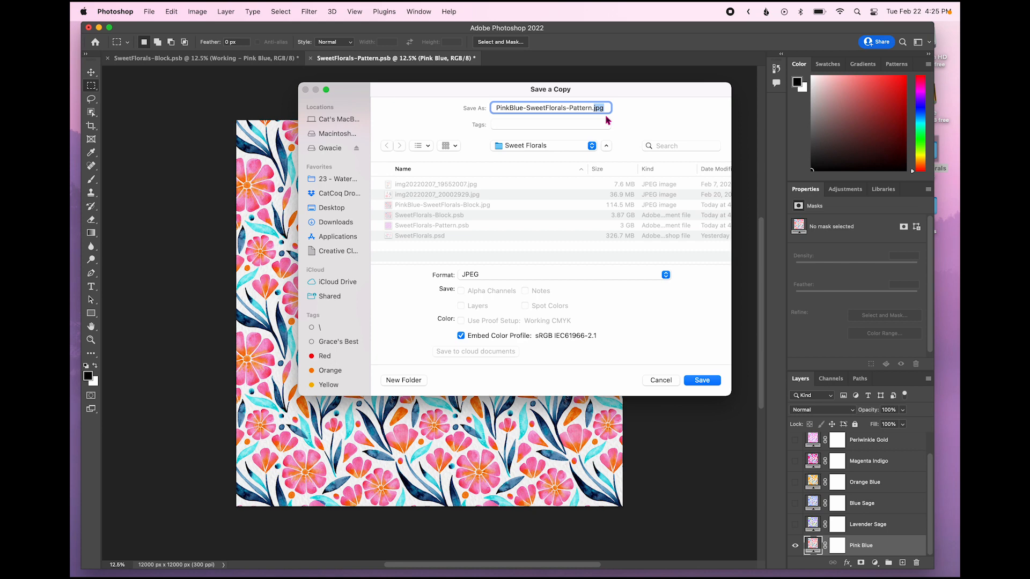
{"action": "left_click", "coordinate": [712, 384]}
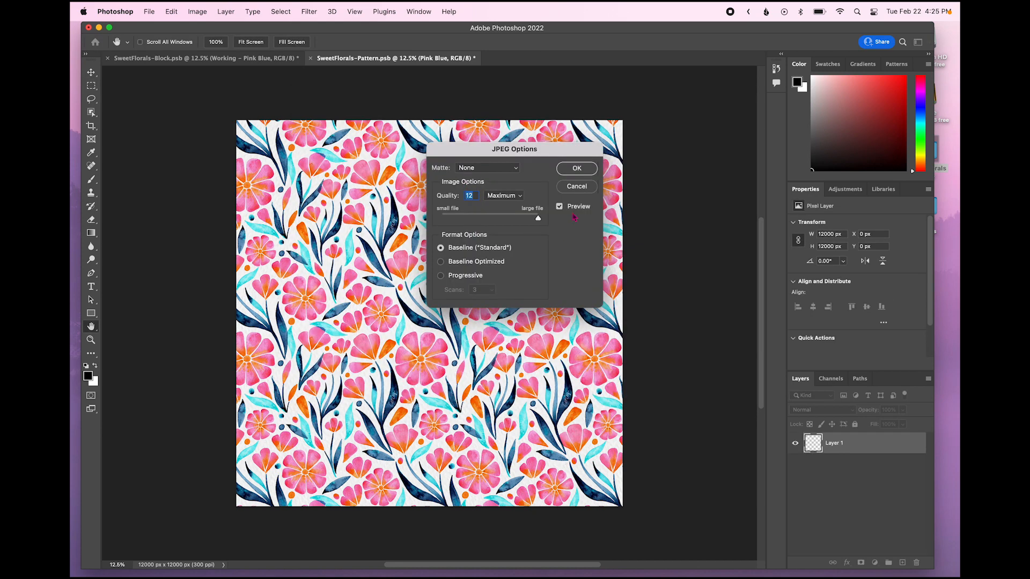
{"action": "left_click", "coordinate": [574, 170]}
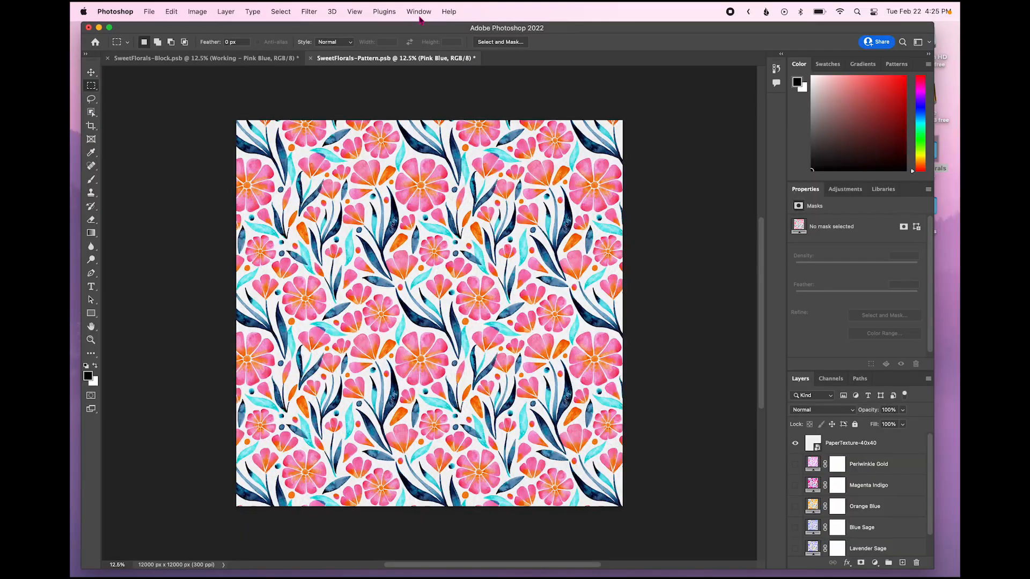
In SweetFlorals-Block.psb, hide the Working - Pink Blue group and show the Lavendar Sage group
{"action": "left_click", "coordinate": [230, 58]}
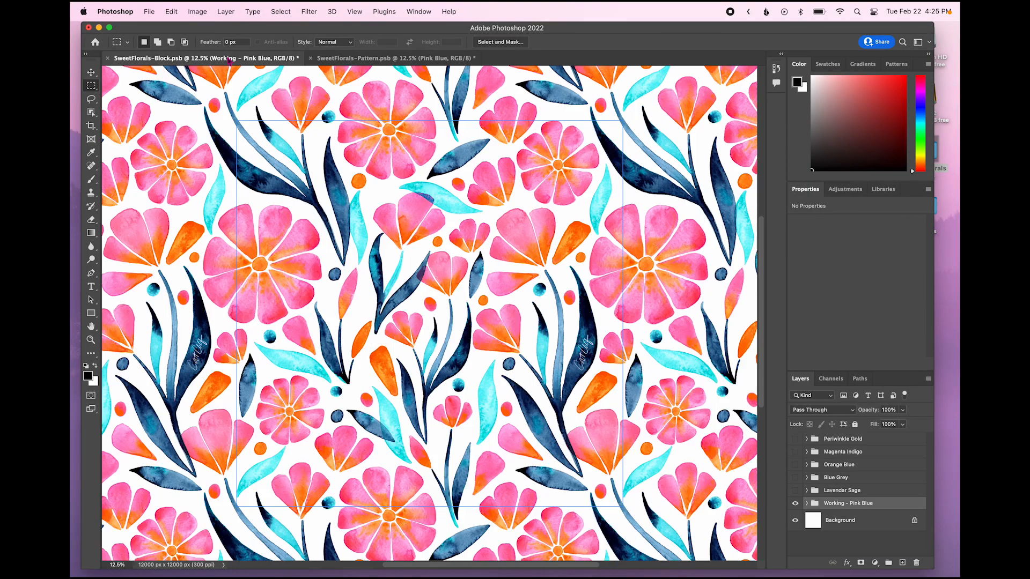
{"action": "left_click", "coordinate": [795, 505]}
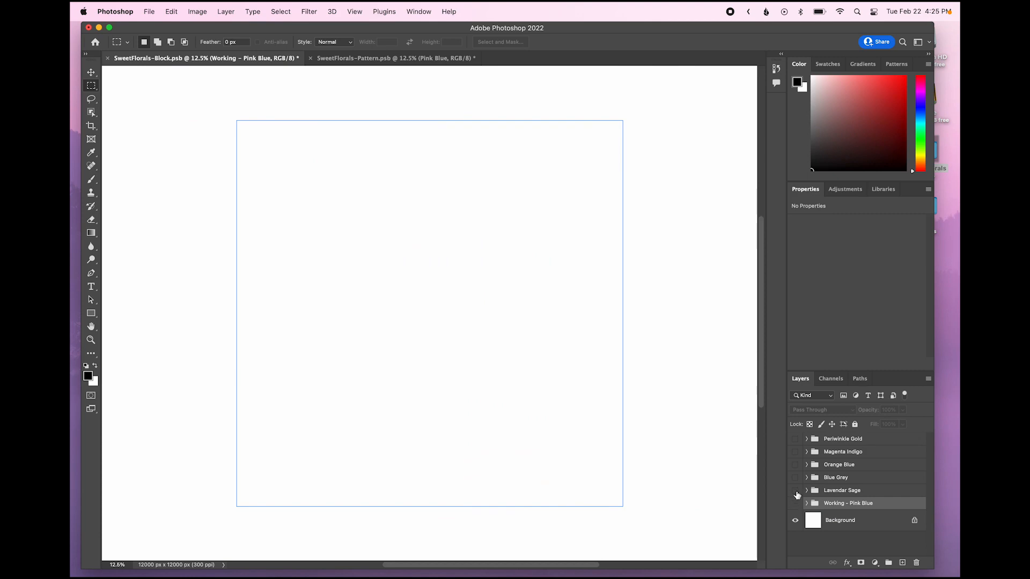
{"action": "left_click", "coordinate": [796, 492]}
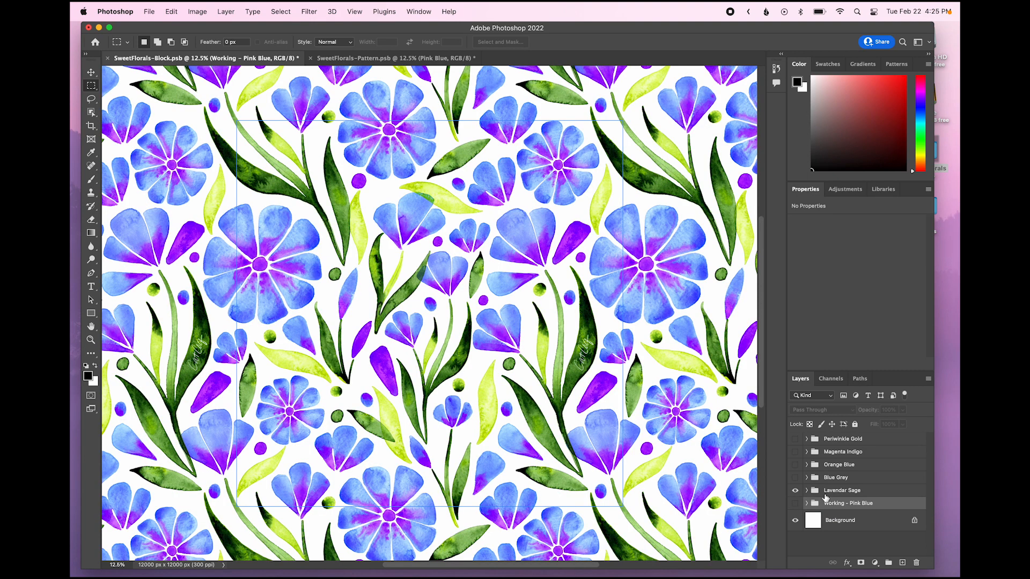
Start a copy of the block document, basing its name on the pink-blue block file and changing it to LavenderSage-SweetFlorals-Block
{"action": "left_click", "coordinate": [149, 12]}
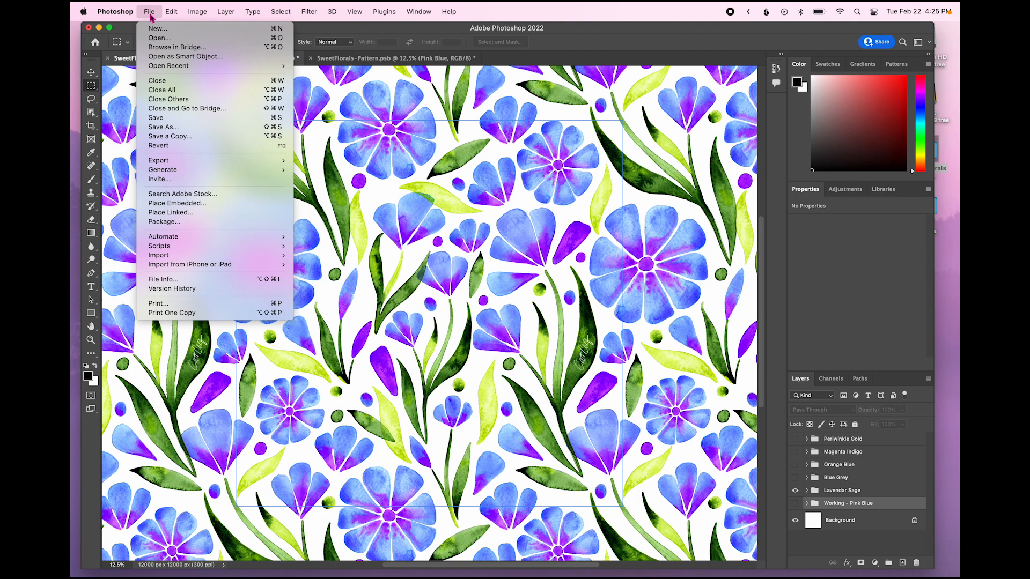
{"action": "left_click", "coordinate": [199, 136]}
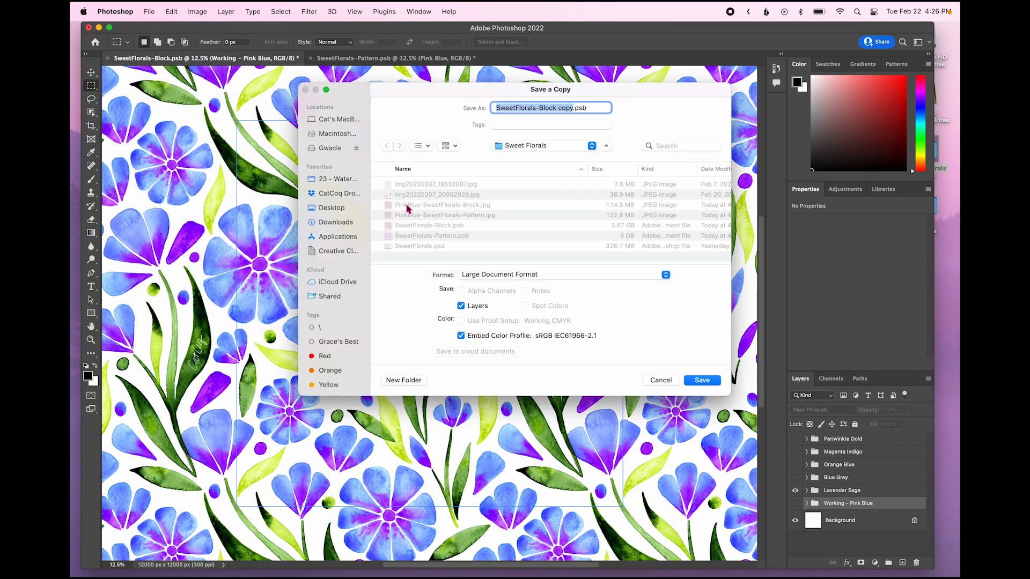
{"action": "left_click", "coordinate": [407, 206]}
{"action": "double_click", "coordinate": [506, 107]}
{"action": "type", "text": "LavenderSage-"}
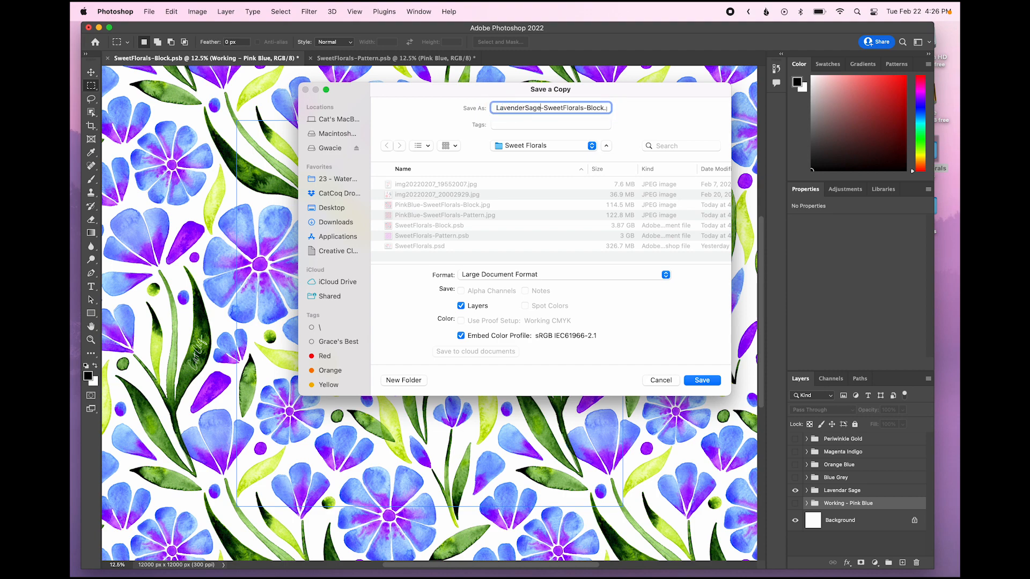
Choose JPEG as the format and save the copy as LavenderSage-SweetFlorals-Block.jpg
{"action": "left_click", "coordinate": [566, 275]}
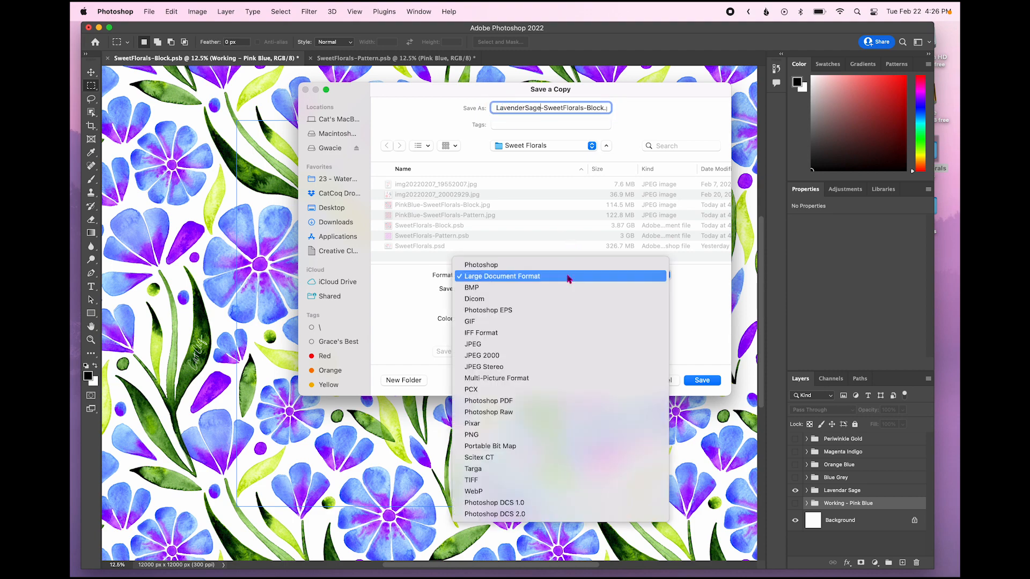
{"action": "left_click", "coordinate": [556, 346]}
{"action": "left_click", "coordinate": [607, 108]}
{"action": "left_click_drag", "start_coordinate": [606, 107], "coordinate": [602, 108]}
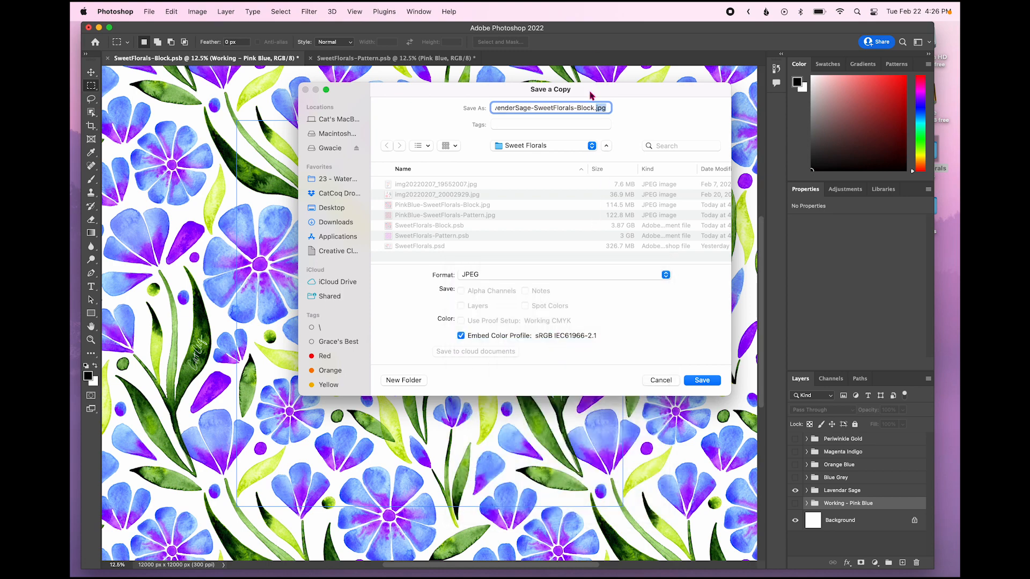
{"action": "left_click", "coordinate": [709, 383]}
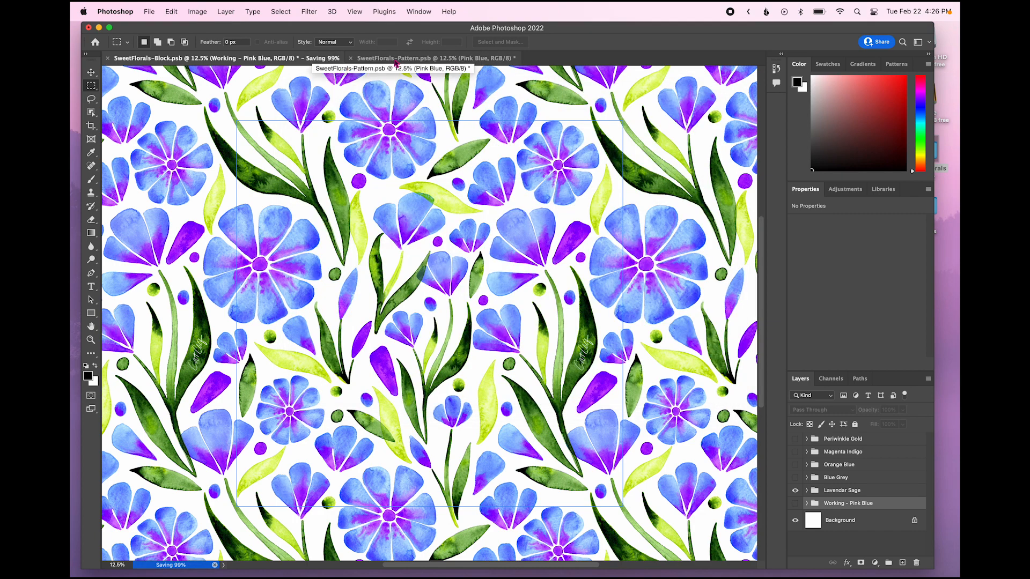
In SweetFlorals-Pattern.psb, hide the Pink Blue layer and show the Lavender Sage layer
{"action": "left_click", "coordinate": [394, 60]}
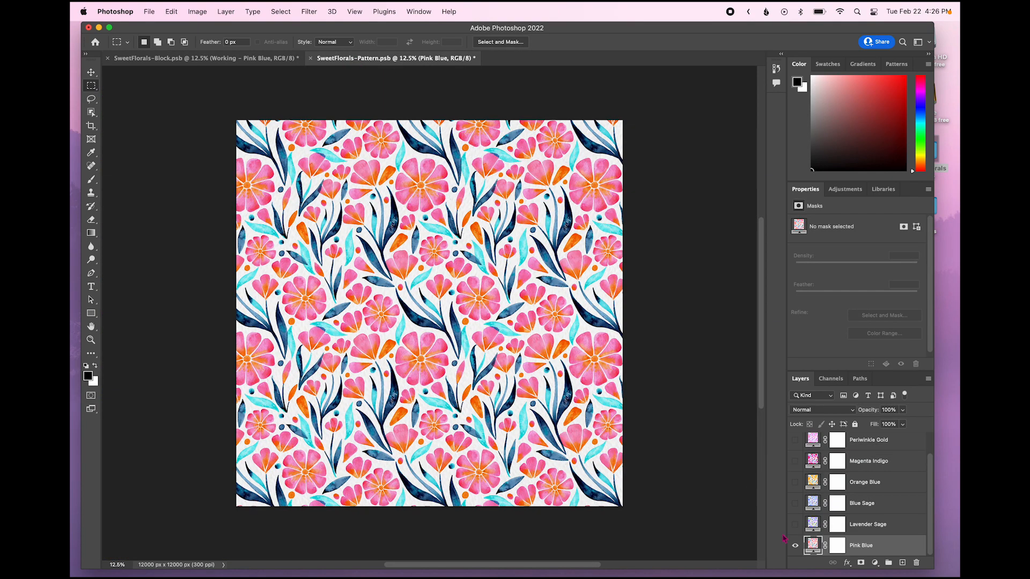
{"action": "left_click", "coordinate": [796, 547]}
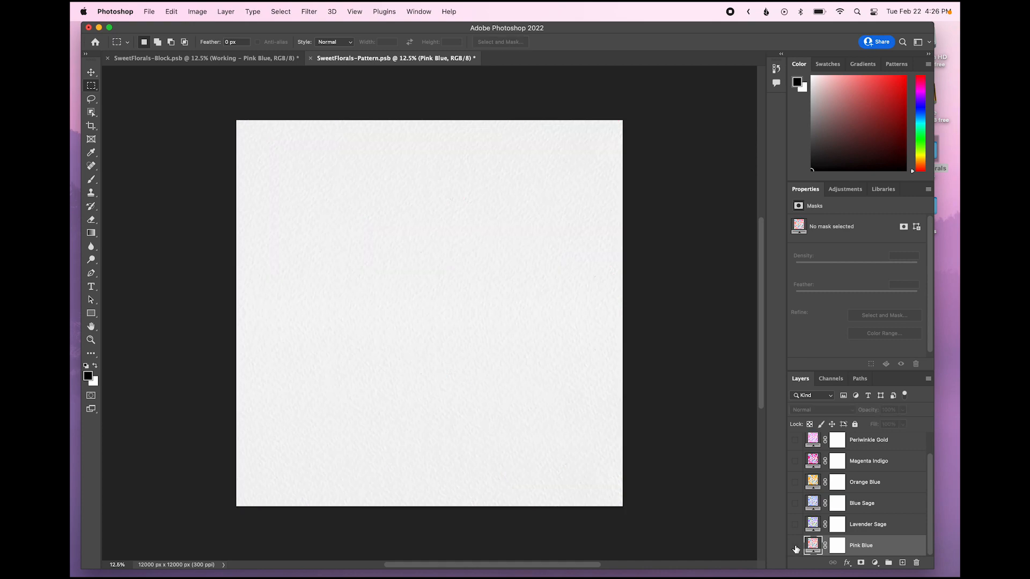
{"action": "left_click", "coordinate": [796, 525]}
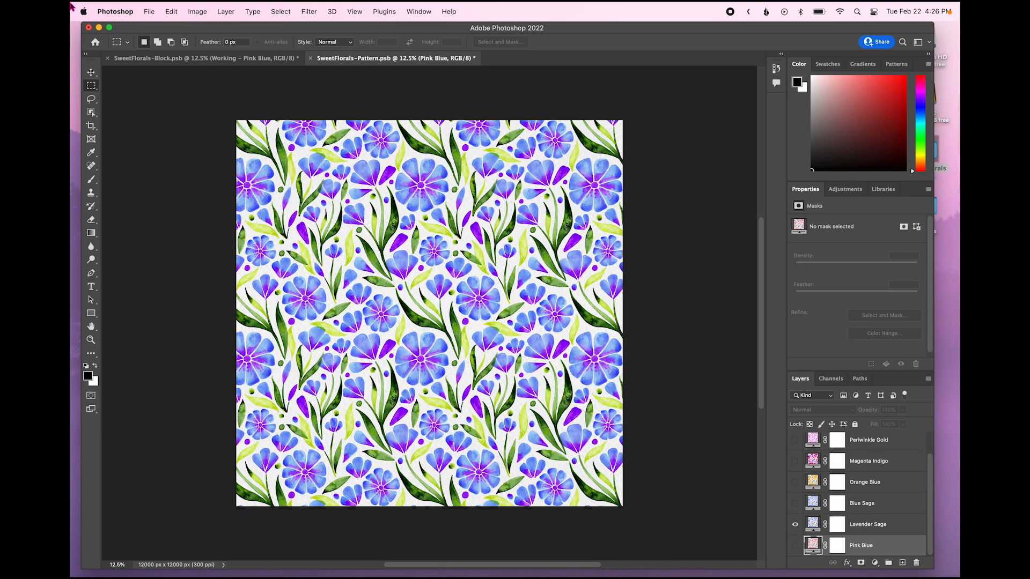
Save a JPEG copy of the pattern in the Sweet Florals folder as LavenderSage-SweetFlorals-Pattern.jpg
{"action": "left_click", "coordinate": [149, 12]}
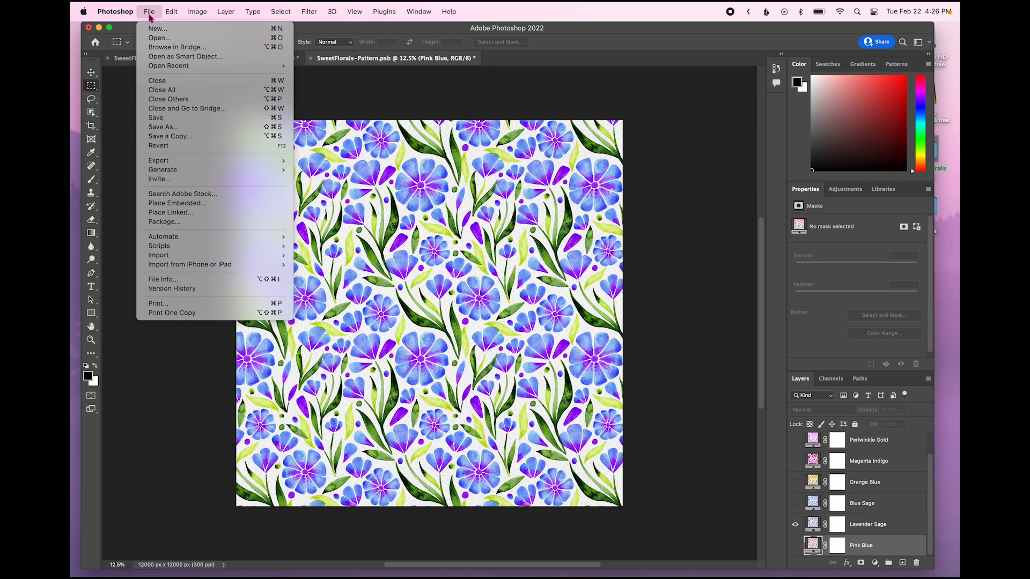
{"action": "left_click", "coordinate": [208, 137]}
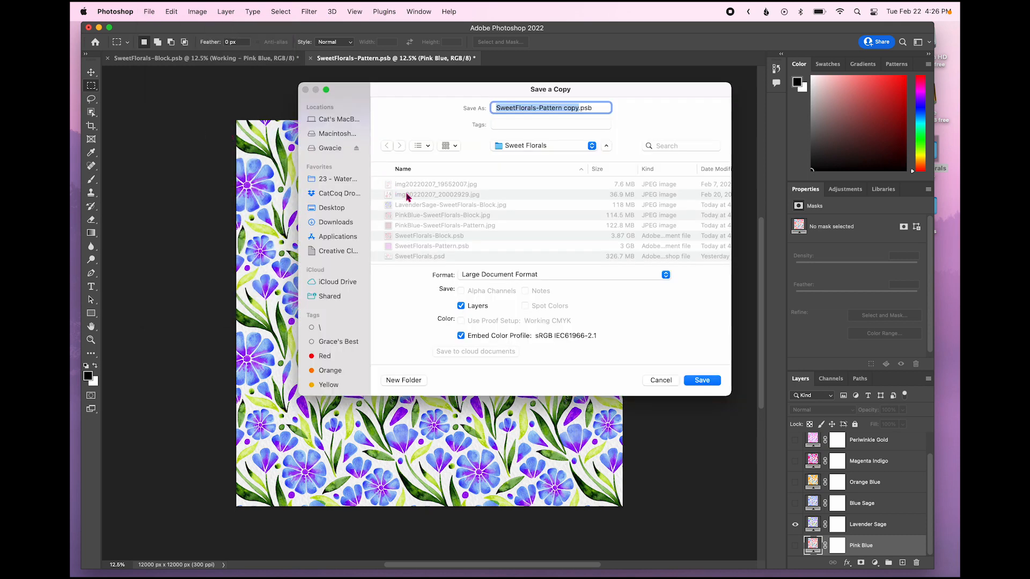
{"action": "left_click", "coordinate": [417, 205]}
{"action": "double_click", "coordinate": [595, 108]}
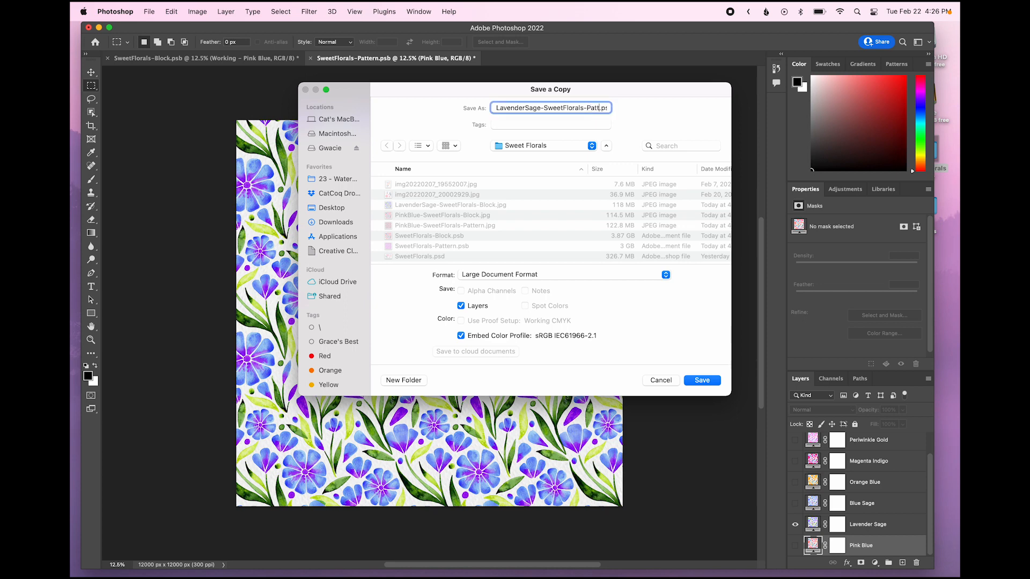
{"action": "left_click", "coordinate": [626, 272]}
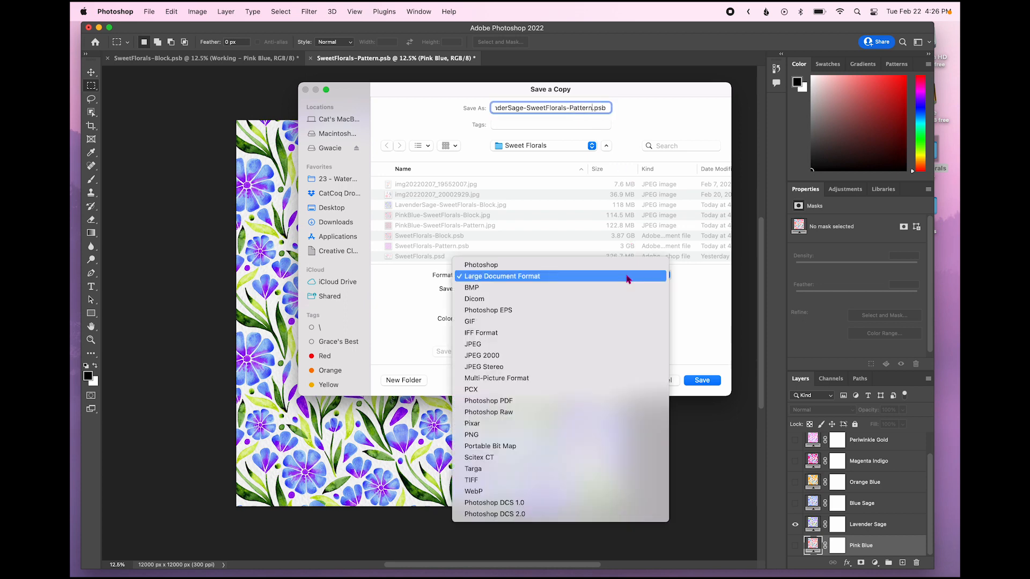
{"action": "left_click", "coordinate": [616, 342]}
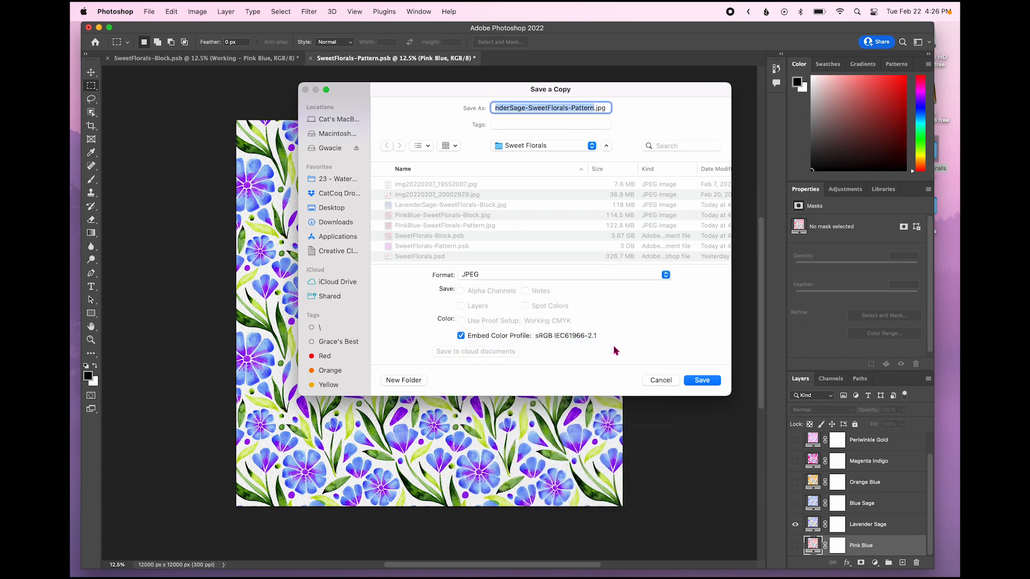
{"action": "left_click", "coordinate": [712, 382]}
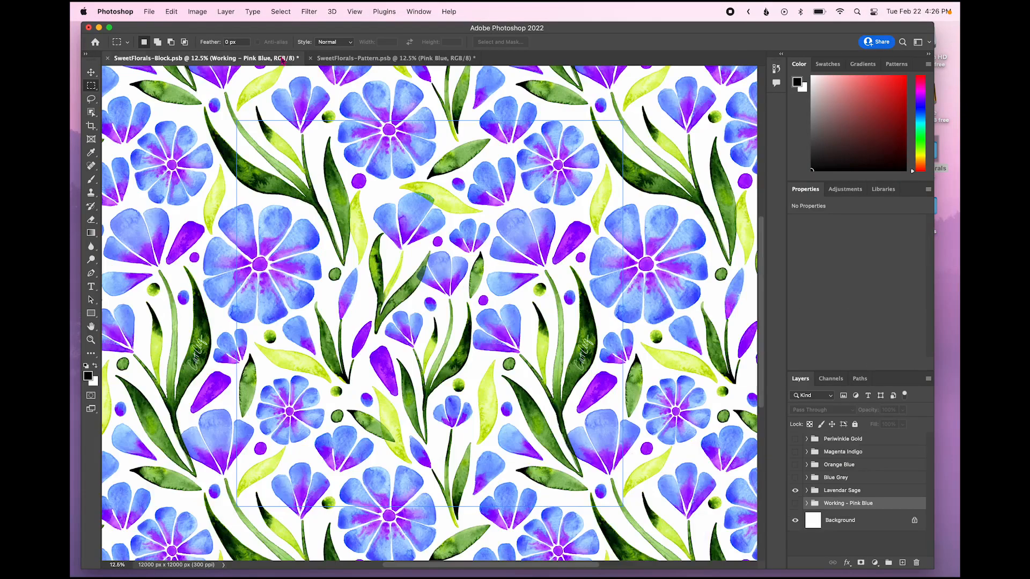
In SweetFlorals-Block.psb, show the Blue Grey group instead of Lavendar Sage and save a JPEG copy as BlueGrey-SweetFlorals-Block.jpg
{"action": "left_click", "coordinate": [795, 491]}
{"action": "left_click", "coordinate": [795, 477]}
{"action": "left_click", "coordinate": [149, 12]}
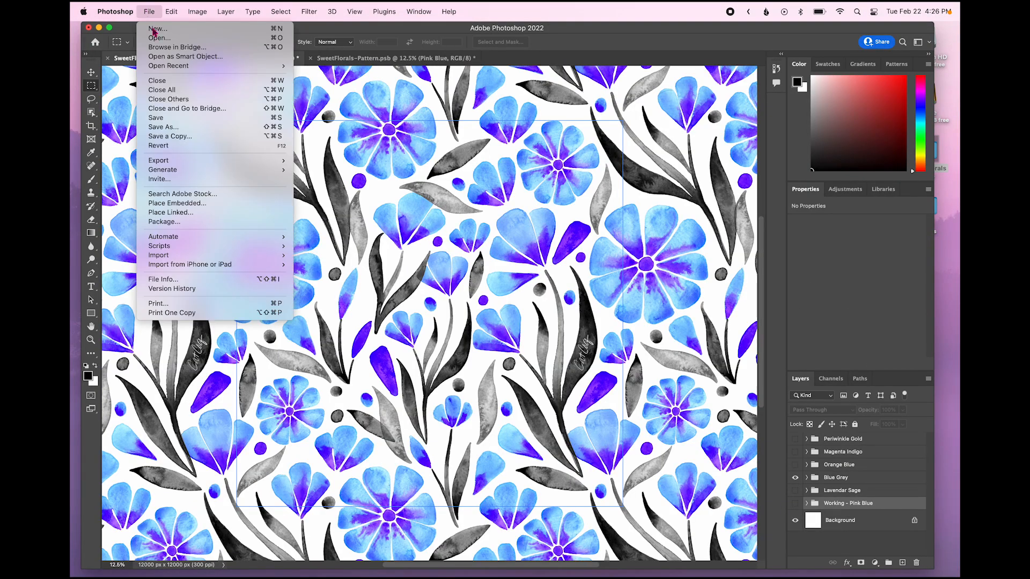
{"action": "left_click", "coordinate": [198, 136]}
{"action": "left_click", "coordinate": [432, 205]}
{"action": "double_click", "coordinate": [512, 109]}
{"action": "type", "text": "BlueGrey"}
{"action": "left_click", "coordinate": [574, 274]}
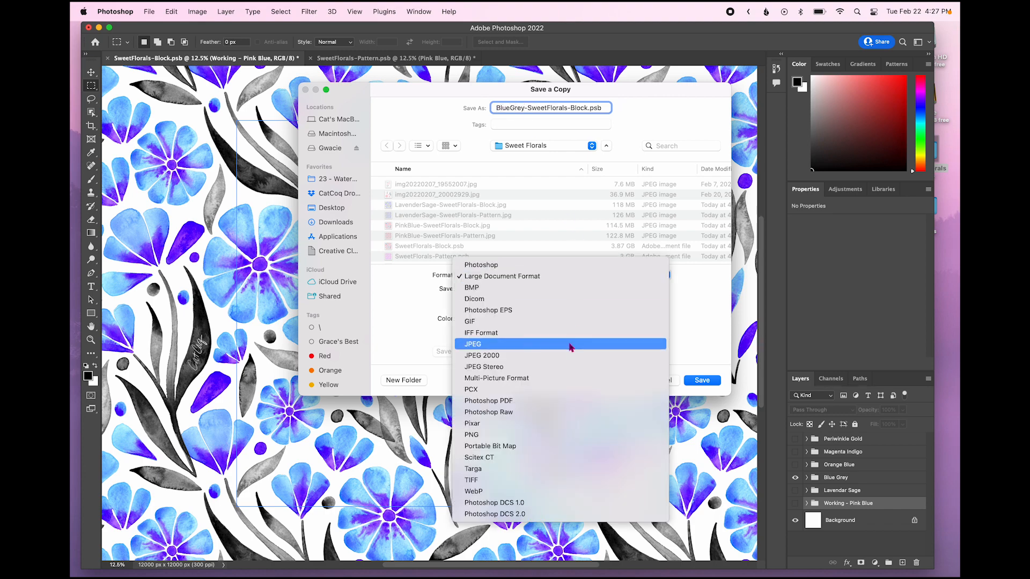
{"action": "left_click", "coordinate": [568, 342]}
{"action": "left_click", "coordinate": [702, 380]}
{"action": "left_click", "coordinate": [579, 167]}
In SweetFlorals-Pattern.psb, hide the Lavender Sage layer and show the Blue Sage layer
{"action": "key", "text": "ctrl+Tab"}
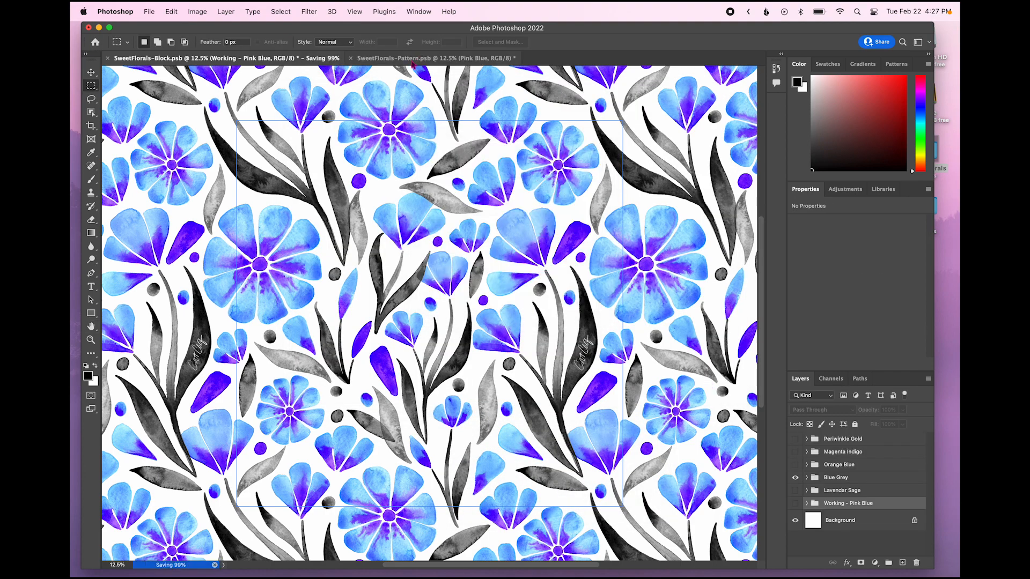
{"action": "left_click", "coordinate": [794, 525]}
{"action": "left_click", "coordinate": [795, 504]}
Save a JPEG copy of the pattern in the Sweet Florals folder as BlueGrey-SweetFlorals-Pattern.jpg
{"action": "left_click", "coordinate": [149, 11]}
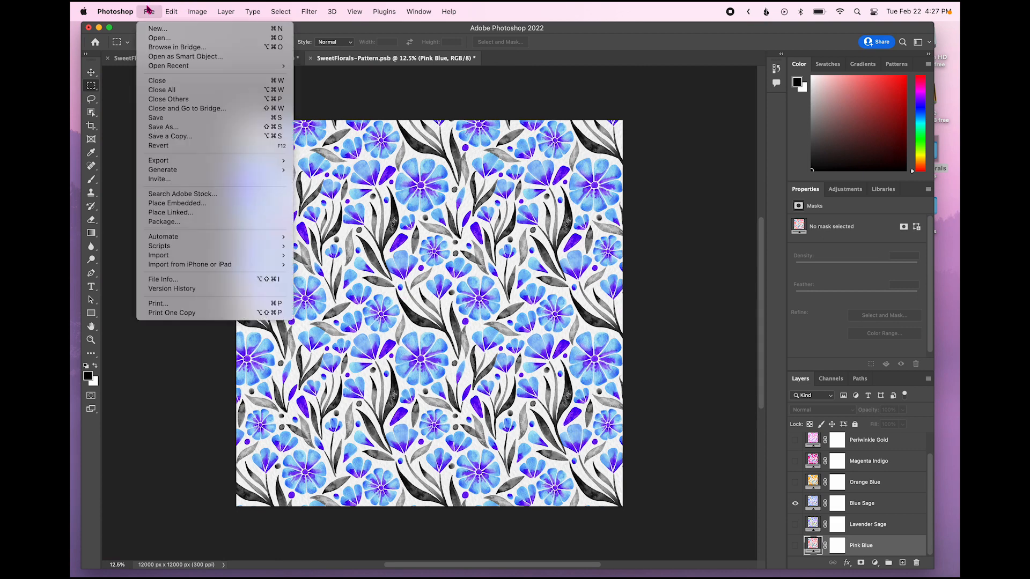
{"action": "left_click", "coordinate": [194, 139]}
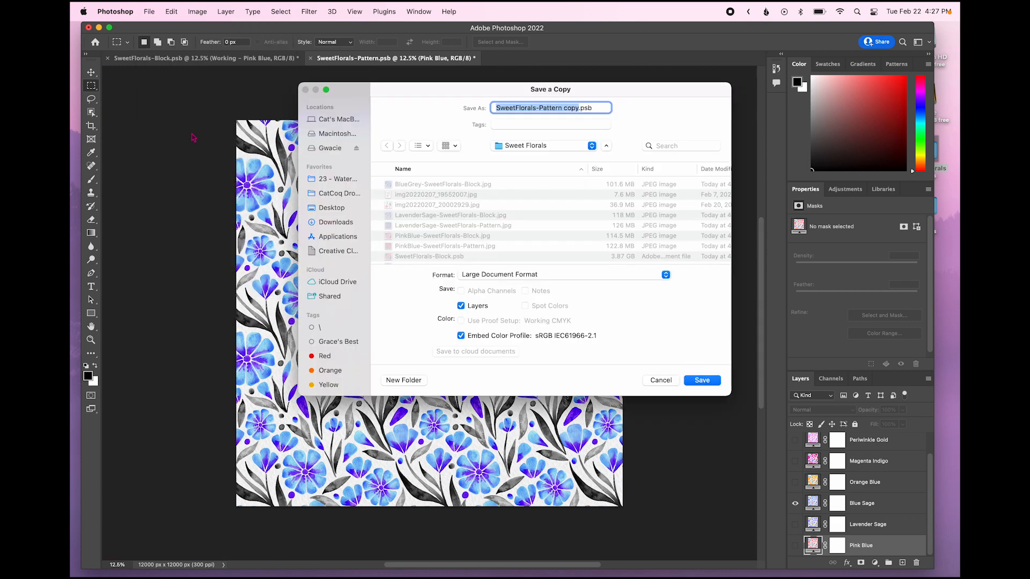
{"action": "left_click", "coordinate": [451, 187]}
{"action": "left_click", "coordinate": [608, 274]}
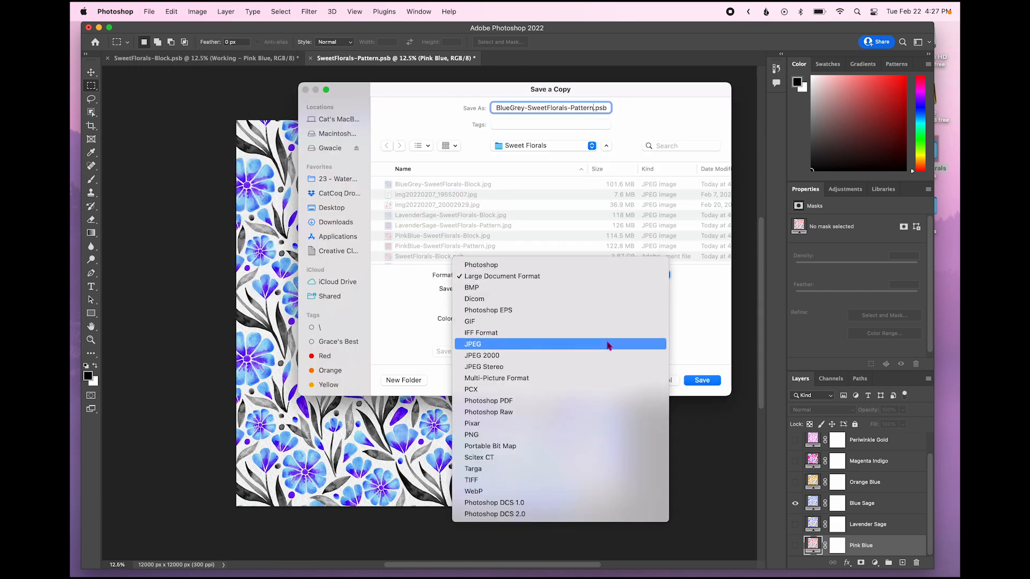
{"action": "left_click", "coordinate": [607, 343]}
{"action": "left_click", "coordinate": [701, 380]}
{"action": "left_click", "coordinate": [572, 169]}
In SweetFlorals-Block.psb, hide the Blue Grey group and show the Orange Blue group
{"action": "left_click", "coordinate": [279, 62]}
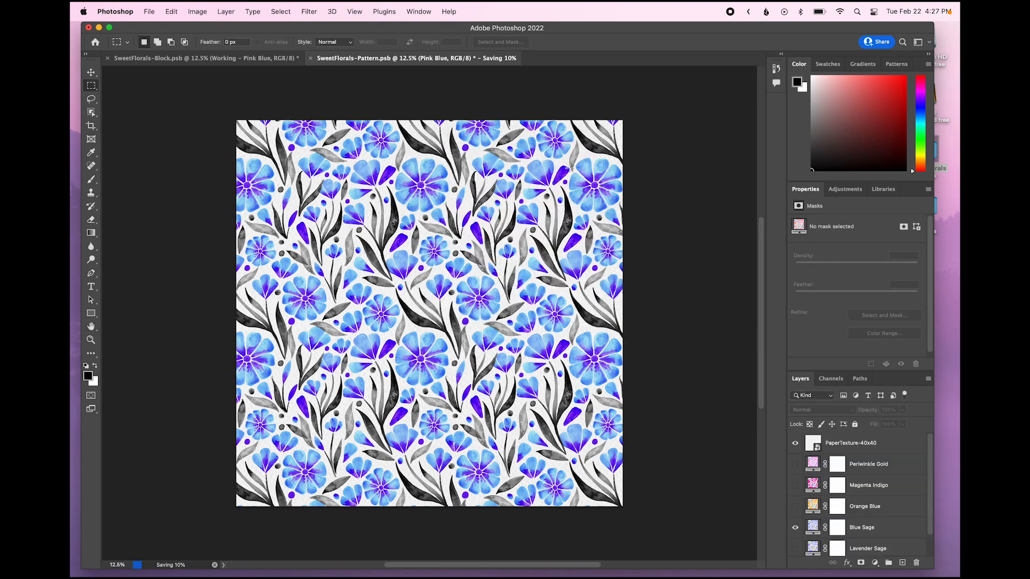
{"action": "left_click", "coordinate": [795, 477]}
{"action": "left_click", "coordinate": [795, 464]}
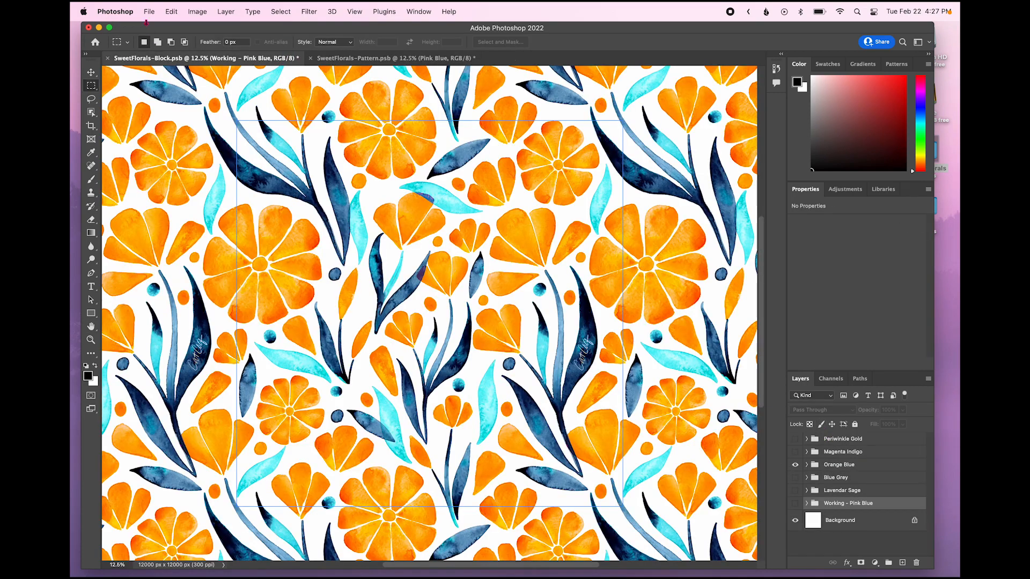
Save a JPEG copy of the block in the Sweet Florals folder as OrangeBlue-SweetFlorals-Block.jpg
{"action": "left_click", "coordinate": [150, 11]}
{"action": "left_click", "coordinate": [198, 136]}
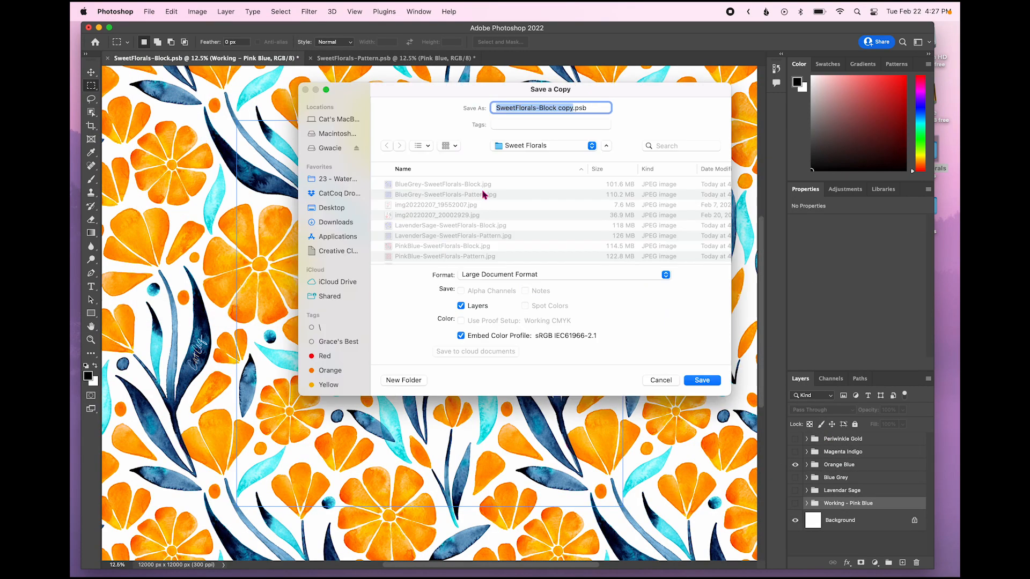
{"action": "left_click", "coordinate": [552, 275]}
{"action": "left_click", "coordinate": [585, 347]}
{"action": "key", "text": "Return"}
{"action": "left_click", "coordinate": [577, 168]}
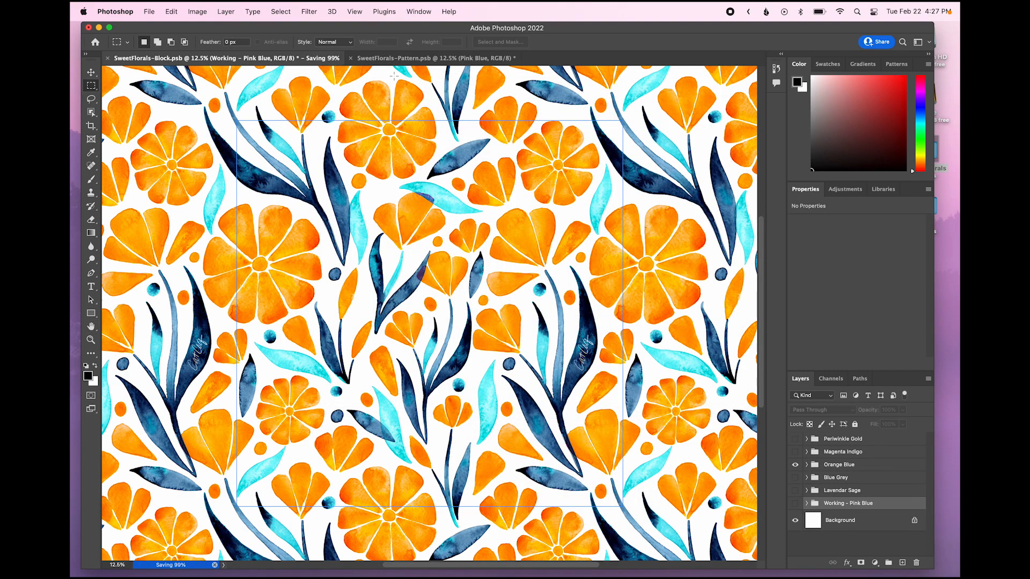
In SweetFlorals-Pattern.psb, show the Orange Blue layer instead of Blue Sage and save a JPEG copy as OrangeBlue-SweetFlorals-Pattern.jpg
{"action": "left_click", "coordinate": [396, 58]}
{"action": "left_click", "coordinate": [149, 11]}
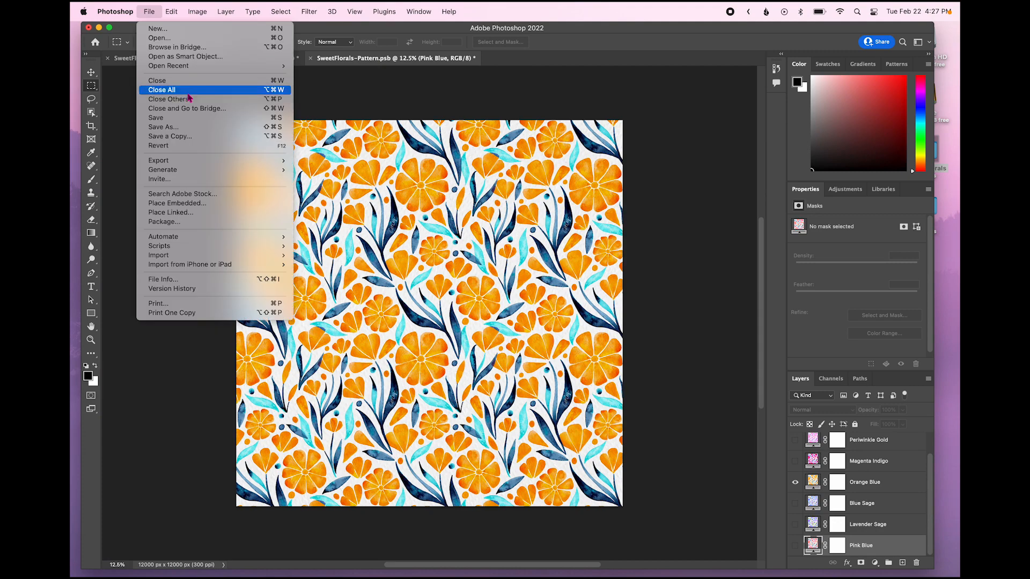
{"action": "left_click", "coordinate": [207, 137]}
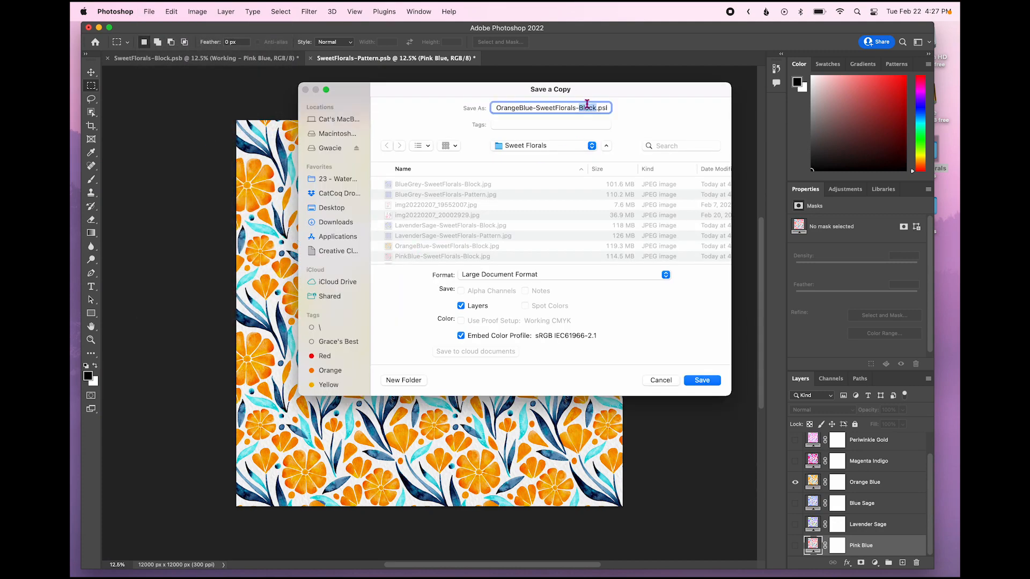
{"action": "type", "text": "rn"}
{"action": "left_click", "coordinate": [588, 275]}
{"action": "left_click", "coordinate": [586, 340]}
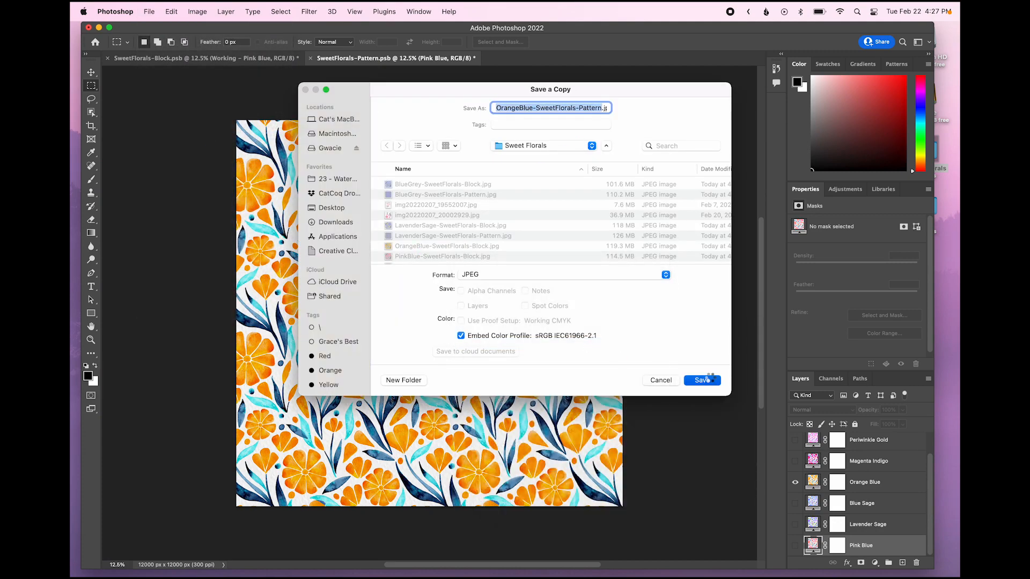
{"action": "left_click", "coordinate": [702, 380]}
{"action": "left_click", "coordinate": [578, 169]}
In SweetFlorals-Block.psb, hide the Orange Blue group and show the Magenta Indigo group
{"action": "left_click", "coordinate": [252, 58]}
{"action": "left_click", "coordinate": [795, 464]}
{"action": "left_click", "coordinate": [795, 452]}
Save a JPEG copy of the block in the Sweet Florals folder as MagentaIndigo-SweetFlorals-Block.jpg
{"action": "left_click", "coordinate": [154, 10]}
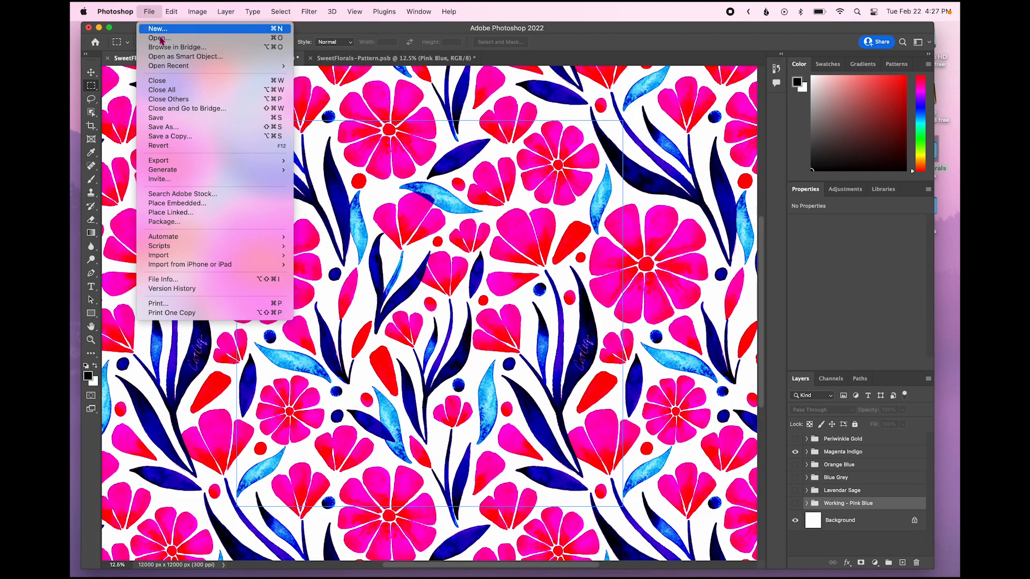
{"action": "left_click", "coordinate": [203, 137]}
{"action": "left_click", "coordinate": [459, 185]}
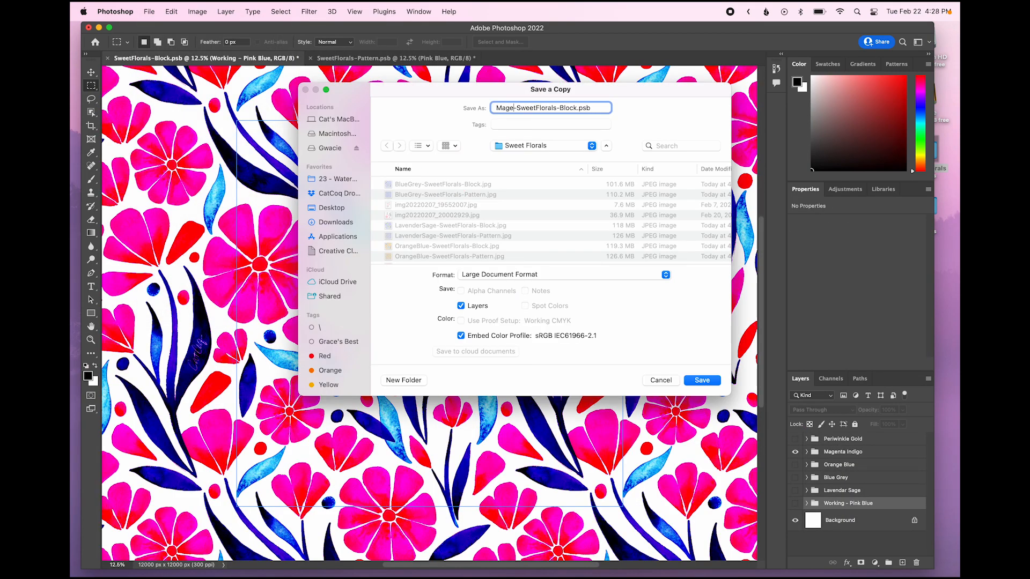
{"action": "left_click", "coordinate": [560, 274]}
{"action": "left_click", "coordinate": [576, 338]}
{"action": "left_click", "coordinate": [701, 380]}
{"action": "key", "text": "Return"}
In SweetFlorals-Pattern.psb, show the Magenta Indigo layer instead of Orange Blue and save a JPEG copy as MagentaIndigo-SweetFlorals-Pattern.jpg
{"action": "left_click", "coordinate": [435, 59]}
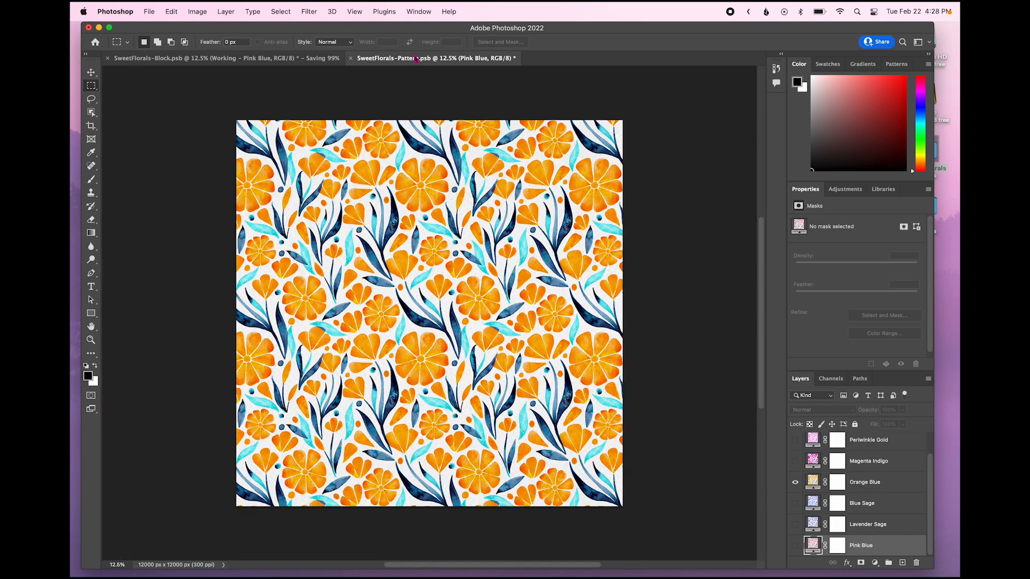
{"action": "left_click", "coordinate": [149, 11]}
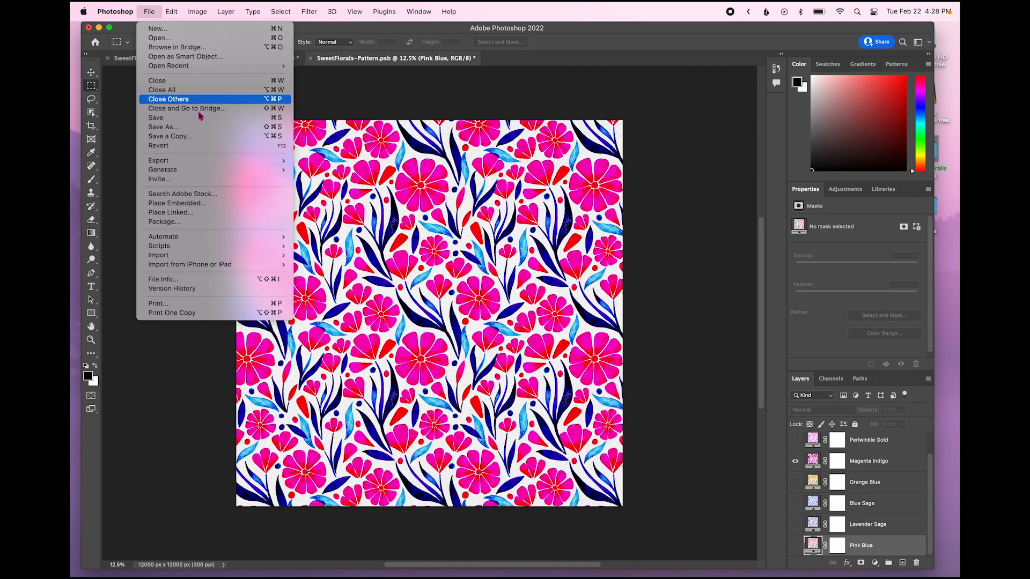
{"action": "left_click", "coordinate": [241, 137]}
{"action": "left_click", "coordinate": [444, 246]}
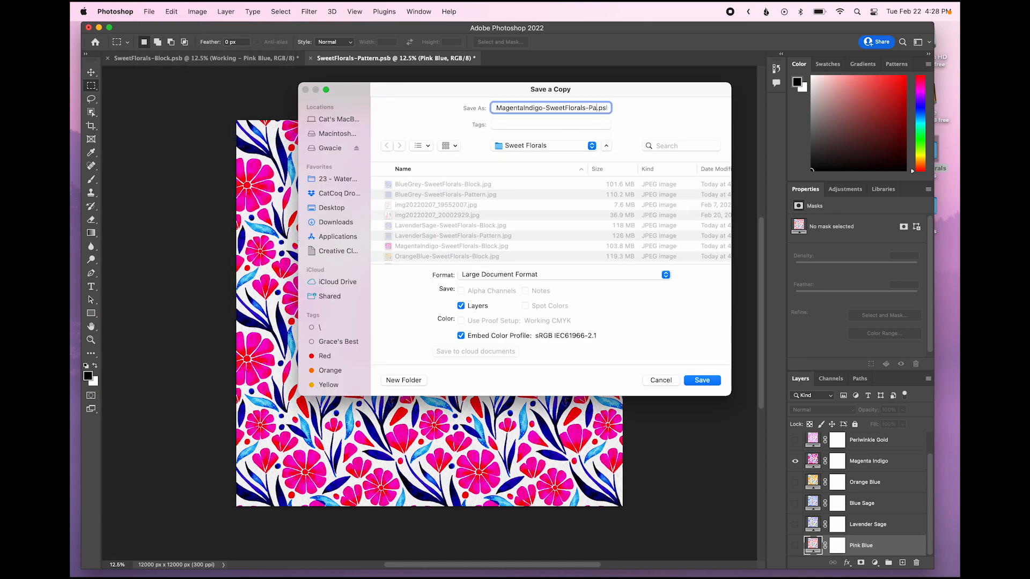
{"action": "left_click", "coordinate": [590, 274]}
{"action": "left_click", "coordinate": [593, 343]}
{"action": "left_click", "coordinate": [703, 380]}
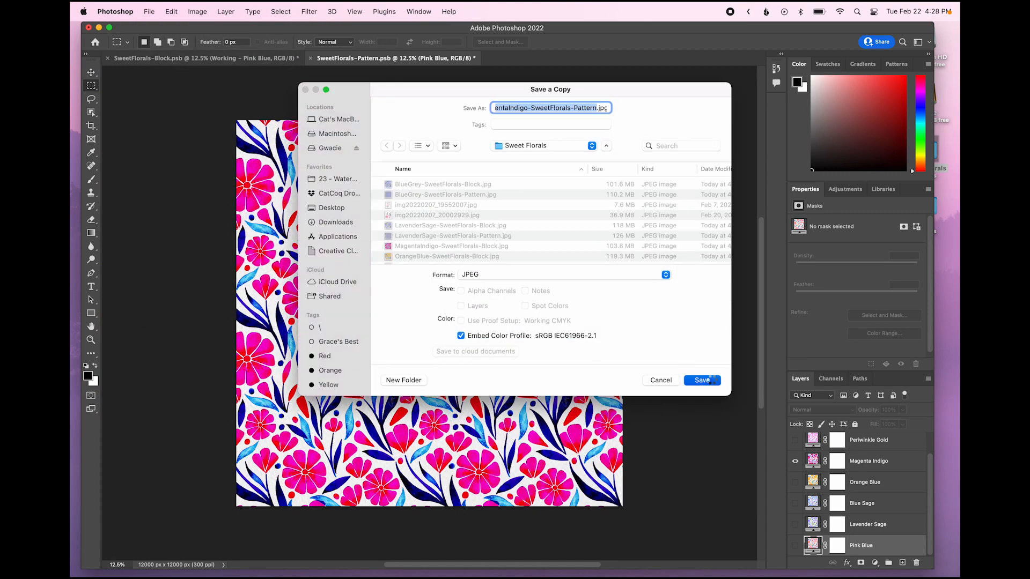
{"action": "left_click", "coordinate": [574, 168]}
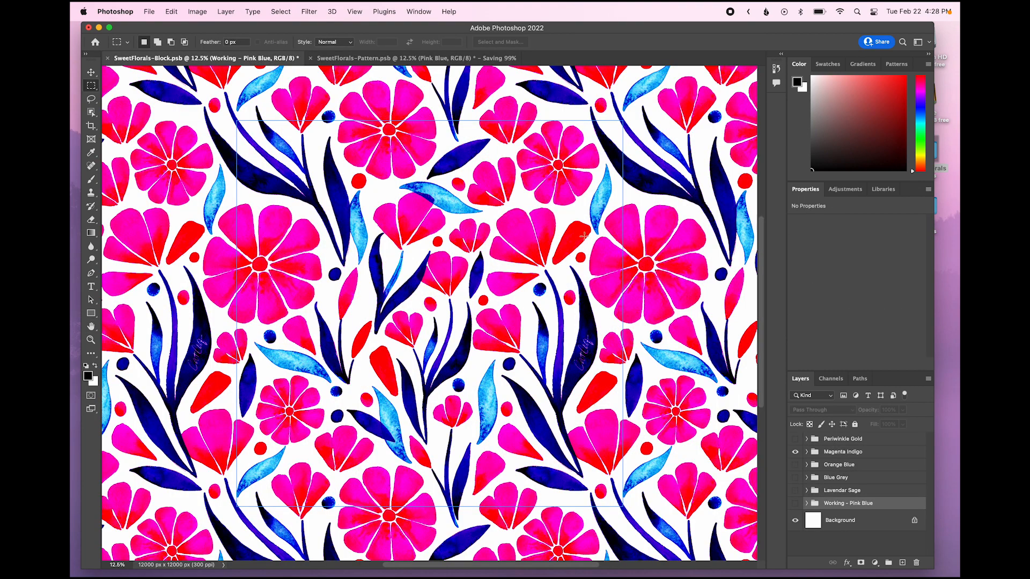
In SweetFlorals-Block.psb, show the Periwinkle Gold group instead of Magenta Indigo and save a JPEG copy as PeriwinkleGold-SweetFlorals-Block.jpg
{"action": "left_click", "coordinate": [795, 452]}
{"action": "left_click", "coordinate": [795, 439]}
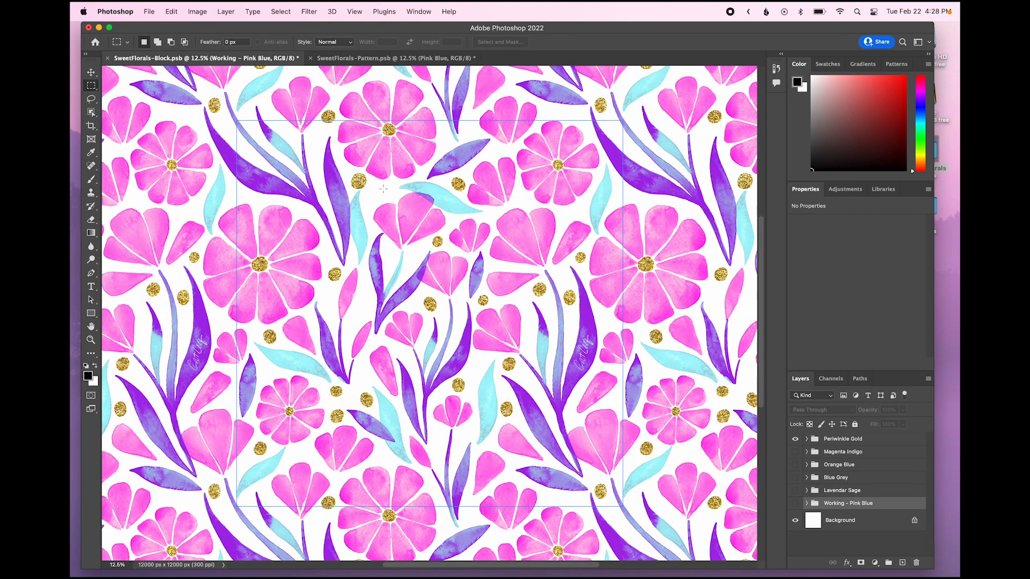
{"action": "left_click", "coordinate": [151, 12]}
{"action": "left_click", "coordinate": [207, 119]}
{"action": "left_click", "coordinate": [513, 111]}
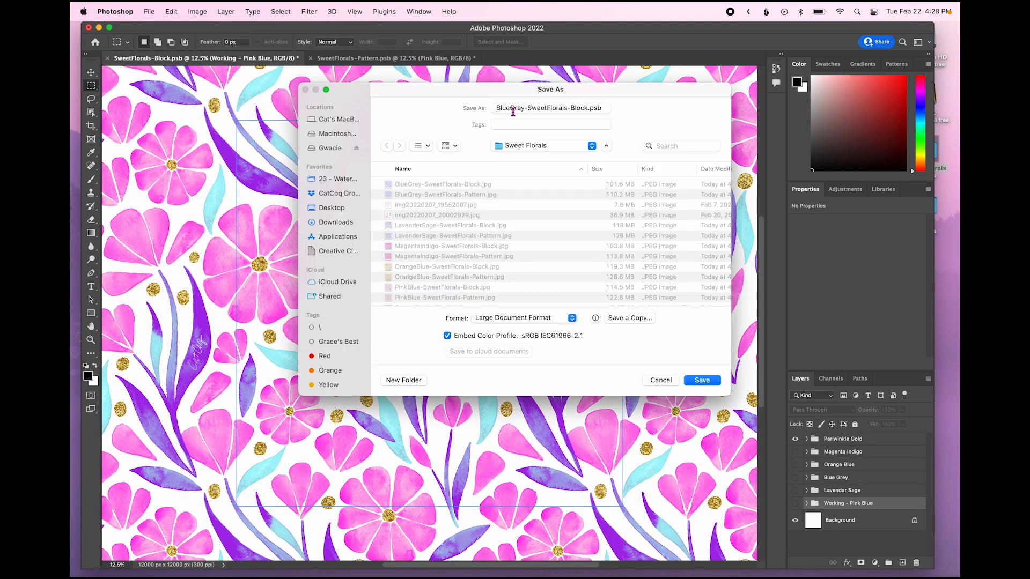
{"action": "left_click", "coordinate": [621, 320]}
{"action": "left_click", "coordinate": [545, 274]}
{"action": "left_click", "coordinate": [552, 341]}
{"action": "left_click", "coordinate": [700, 379]}
{"action": "left_click", "coordinate": [576, 168]}
In SweetFlorals-Pattern.psb, hide the Magenta Indigo layer and show the Periwinkle Gold layer
{"action": "left_click", "coordinate": [434, 57]}
{"action": "left_click", "coordinate": [795, 461]}
{"action": "left_click", "coordinate": [795, 439]}
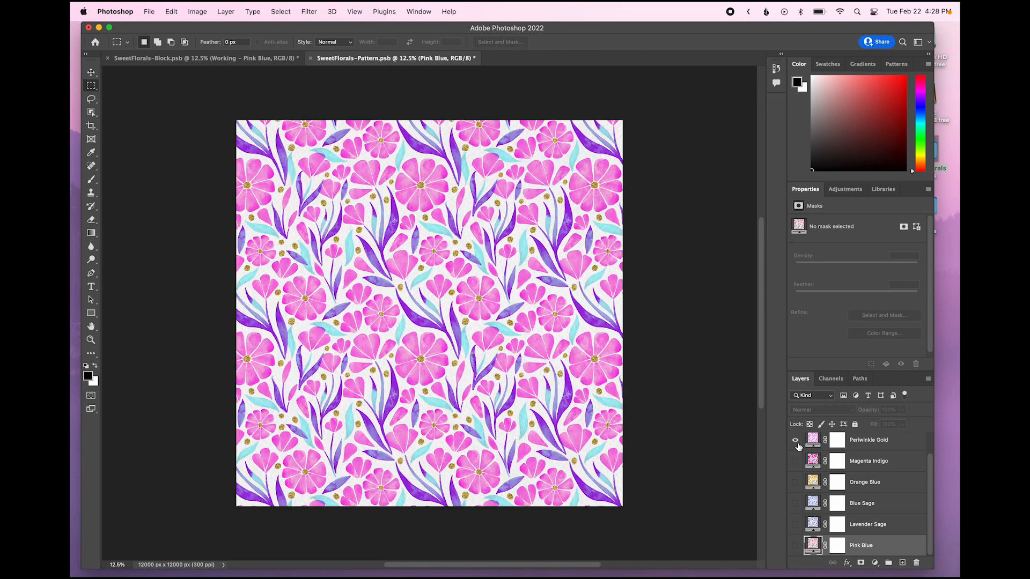
Save a JPEG copy of the pattern in the Sweet Florals folder as PeriwinkleGold-SweetFlorals-Pattern.jpg
{"action": "left_click", "coordinate": [149, 11]}
{"action": "left_click", "coordinate": [231, 137]}
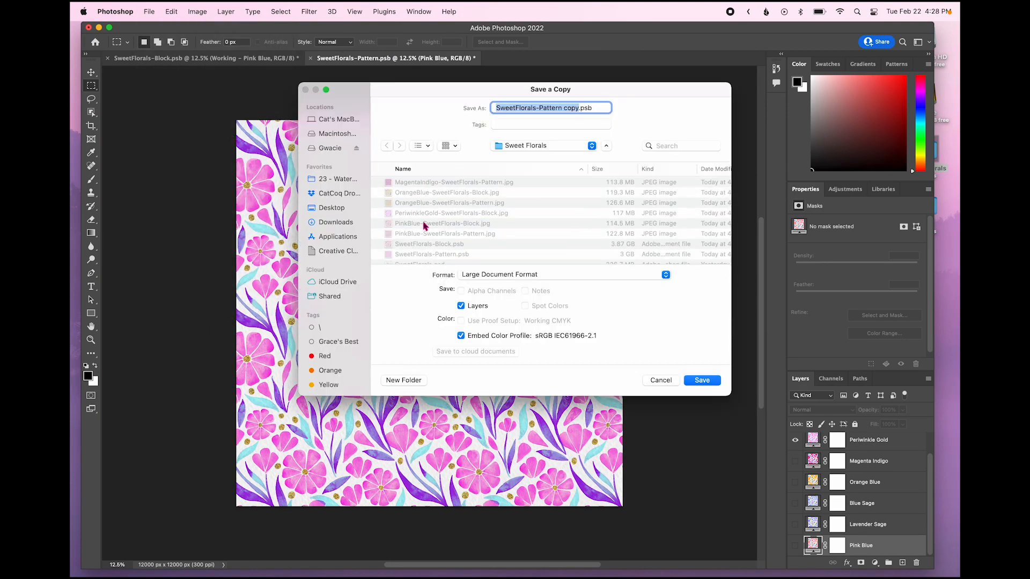
{"action": "left_click", "coordinate": [432, 214]}
{"action": "double_click", "coordinate": [596, 108]}
{"action": "type", "text": "Pattern"}
{"action": "left_click", "coordinate": [564, 274]}
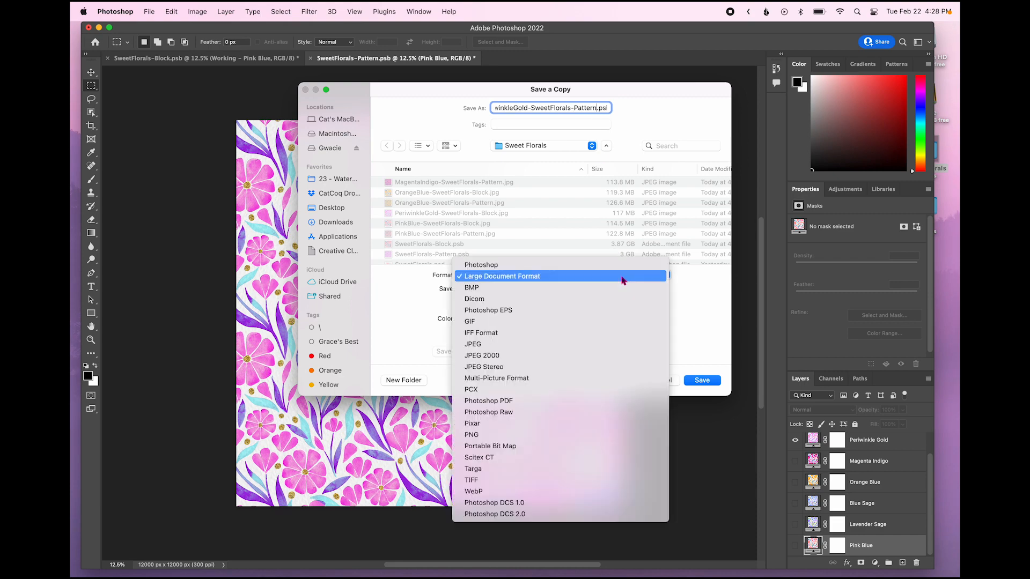
{"action": "left_click", "coordinate": [564, 347]}
{"action": "left_click", "coordinate": [702, 381]}
{"action": "left_click", "coordinate": [592, 167]}
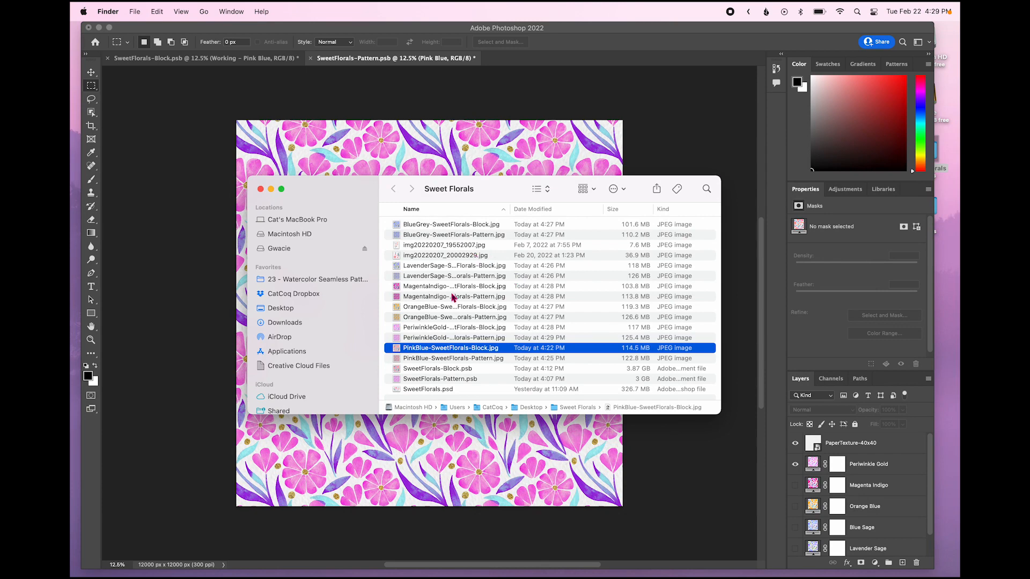
In Finder's Sweet Florals folder, check the block and pattern JPEG pairs for BlueGrey, LavenderSage and MagentaIndigo
{"action": "left_click", "coordinate": [487, 268]}
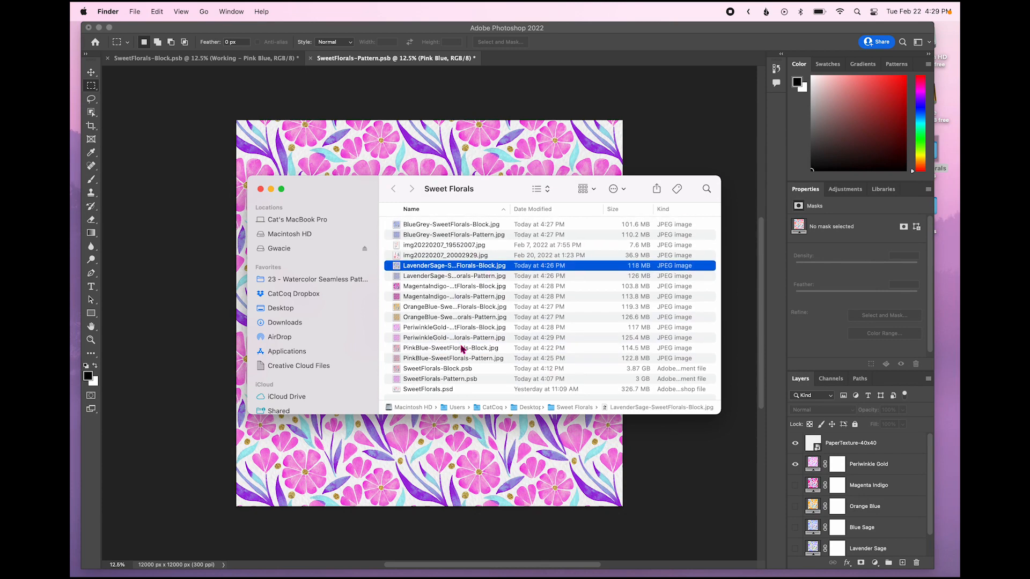
{"action": "left_click", "coordinate": [475, 226]}
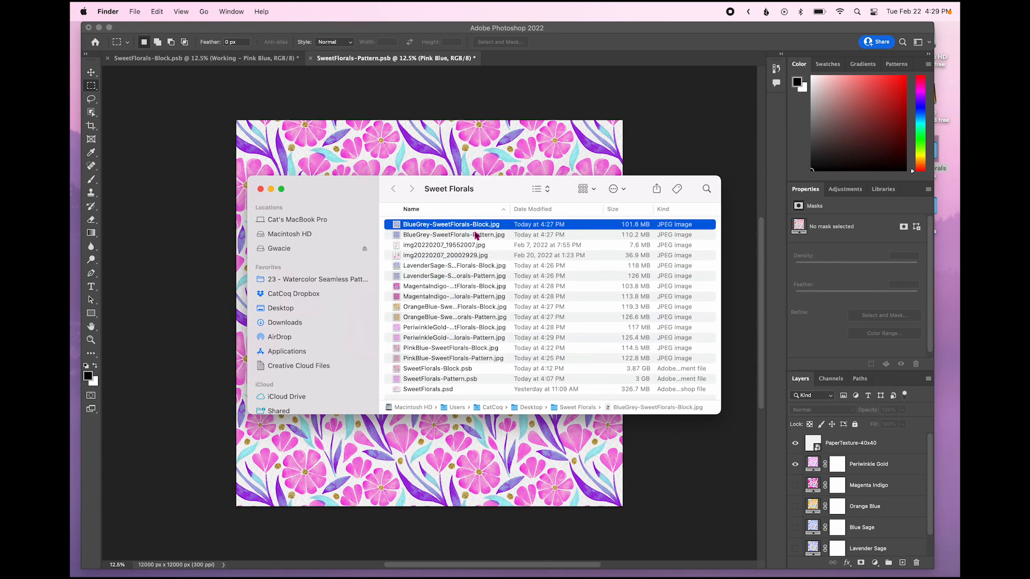
{"action": "left_click", "coordinate": [479, 234], "text": "shift"}
{"action": "left_click", "coordinate": [462, 267]}
{"action": "left_click", "coordinate": [466, 284], "text": "shift"}
{"action": "left_click", "coordinate": [471, 286]}
{"action": "left_click", "coordinate": [468, 299], "text": "shift"}
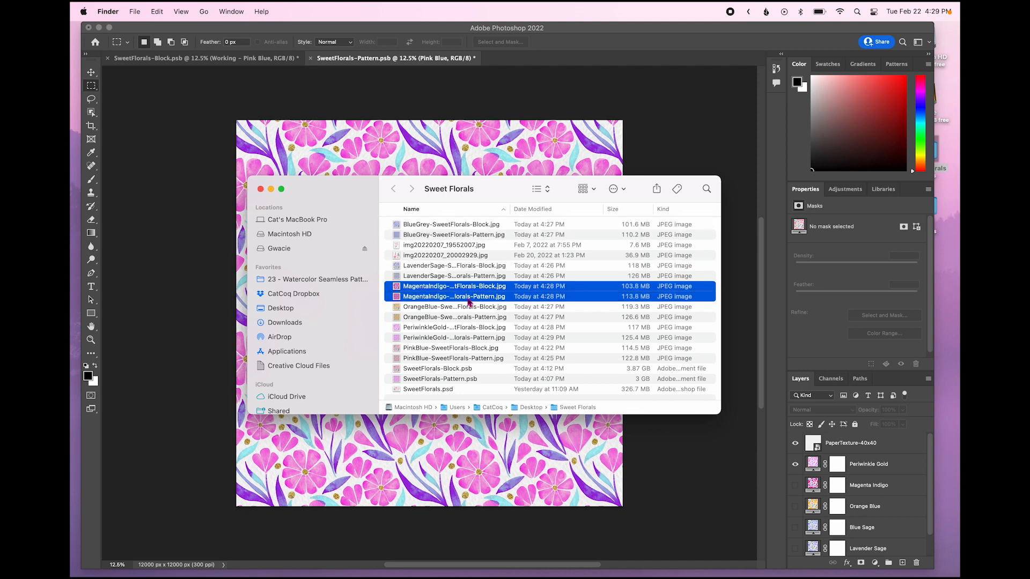
Select the source files SweetFlorals-Block.psb, SweetFlorals-Pattern.psb and SweetFlorals.psd in the Sweet Florals folder for review
{"action": "left_click", "coordinate": [445, 360]}
{"action": "left_click", "coordinate": [447, 370]}
{"action": "left_click", "coordinate": [443, 390], "text": "shift"}
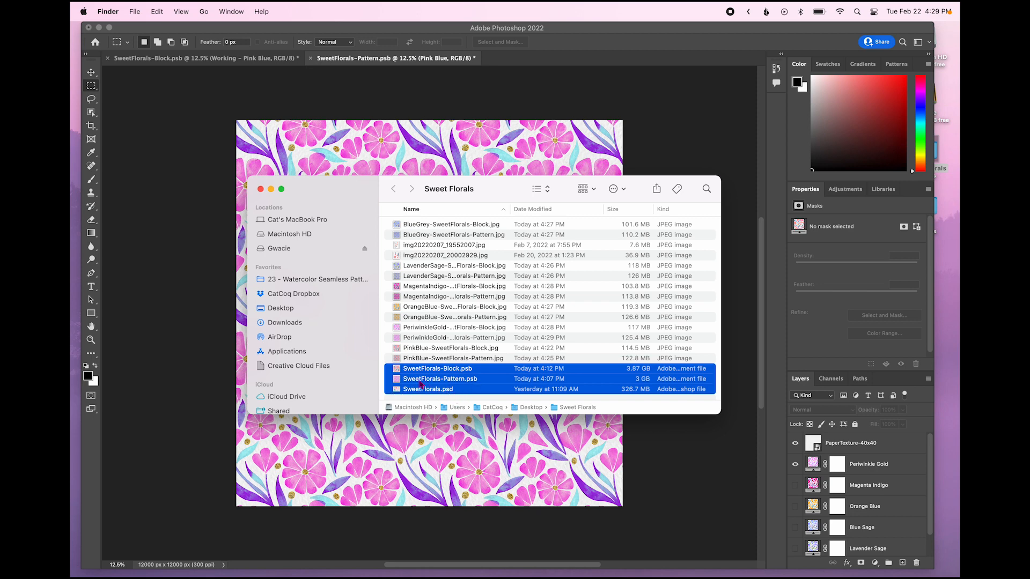
Preview PinkBlue-SweetFlorals-Pattern.jpg and PinkBlue-SweetFlorals-Block.jpg to compare the exported pattern and block
{"action": "left_click", "coordinate": [457, 360]}
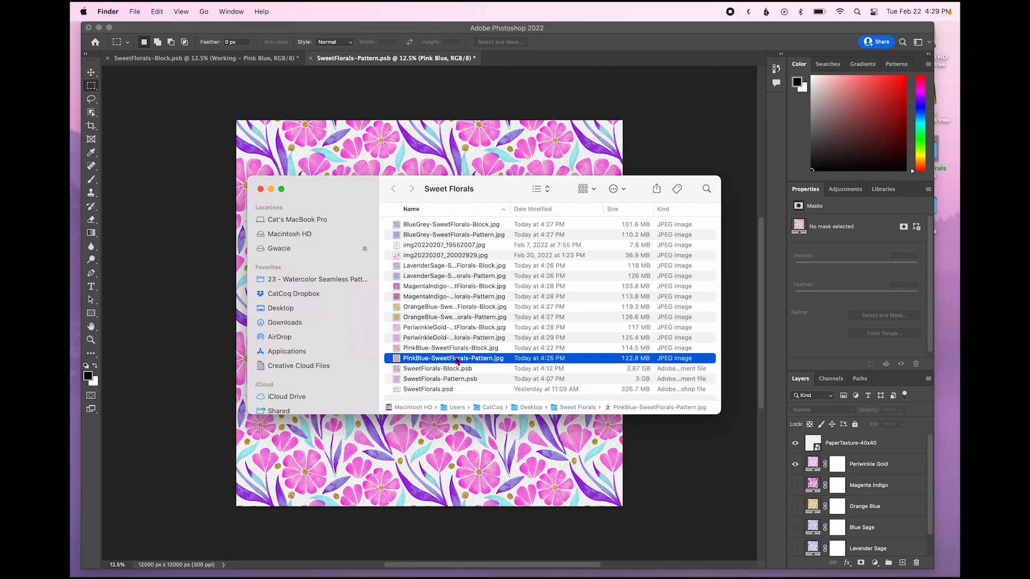
{"action": "key", "text": "space"}
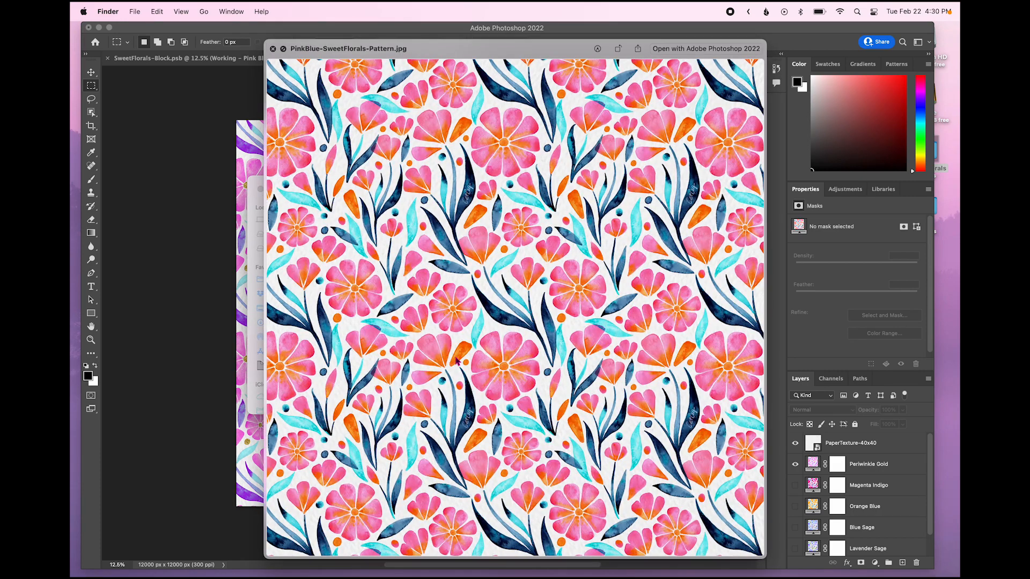
{"action": "key", "text": "Left"}
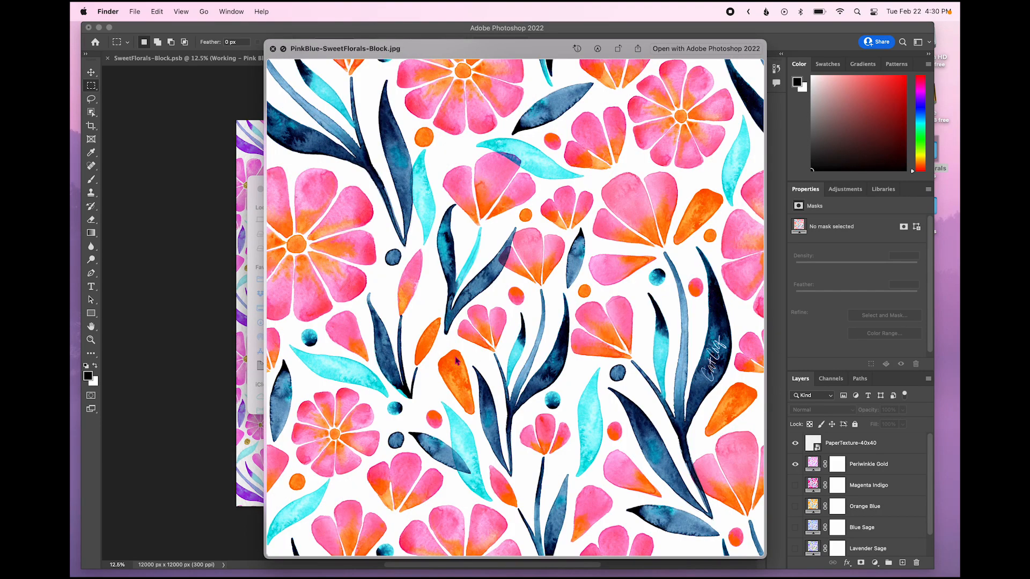
{"action": "key", "text": "Left"}
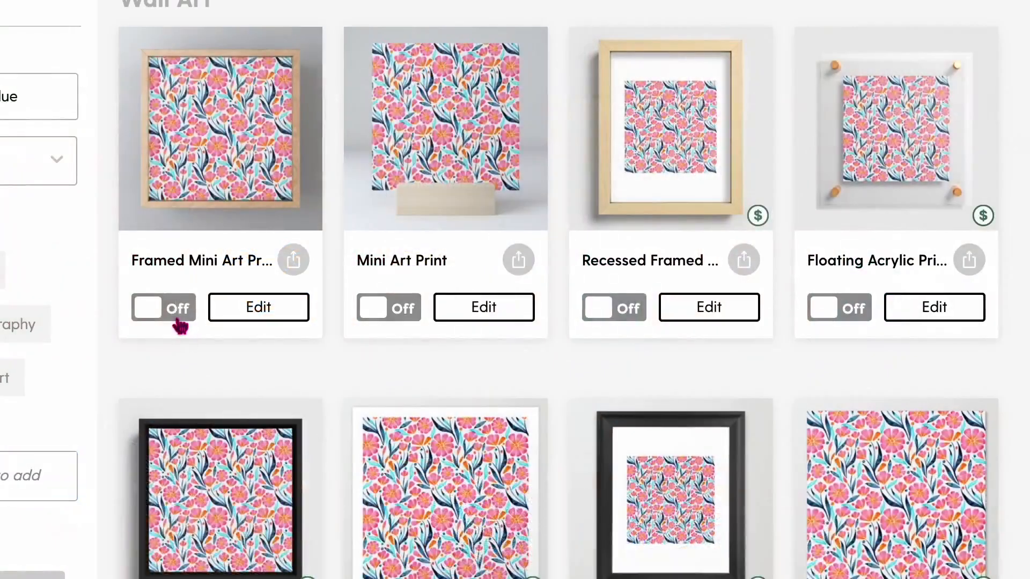
On the artwork's Wall Art product page, turn on the Framed Mini Art Print, Mini Art Print, Recessed Framed Print and Floating Acrylic Print
{"action": "left_click", "coordinate": [174, 315]}
{"action": "left_click", "coordinate": [399, 315]}
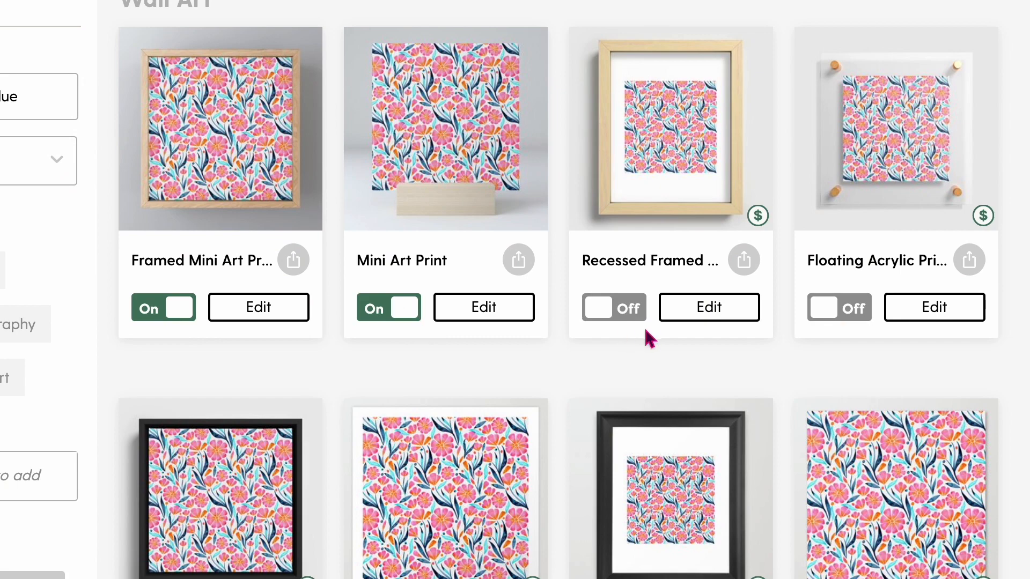
{"action": "left_click", "coordinate": [629, 314]}
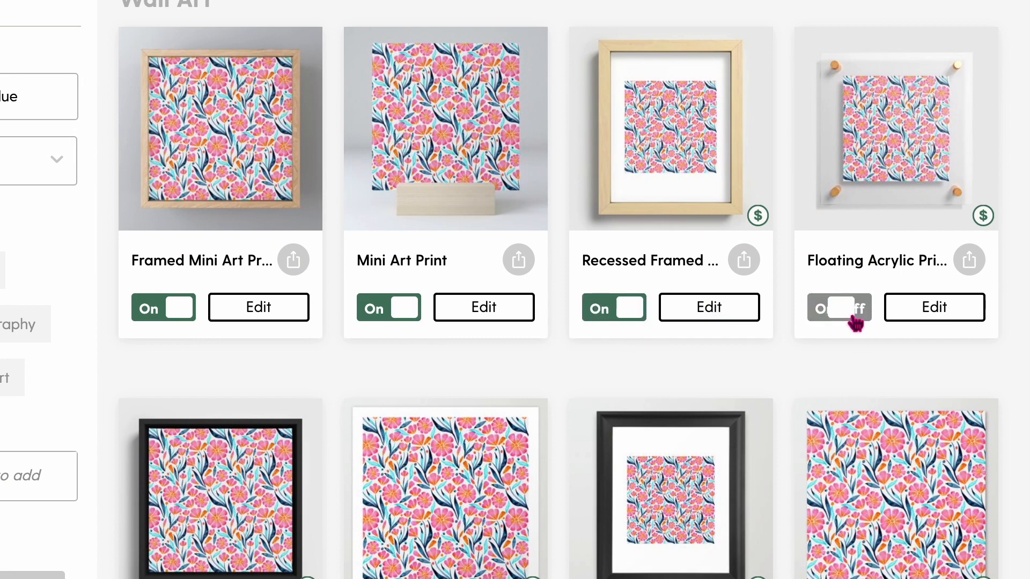
{"action": "scroll", "coordinate": [856, 323], "scroll_direction": "down", "scroll_amount": 3}
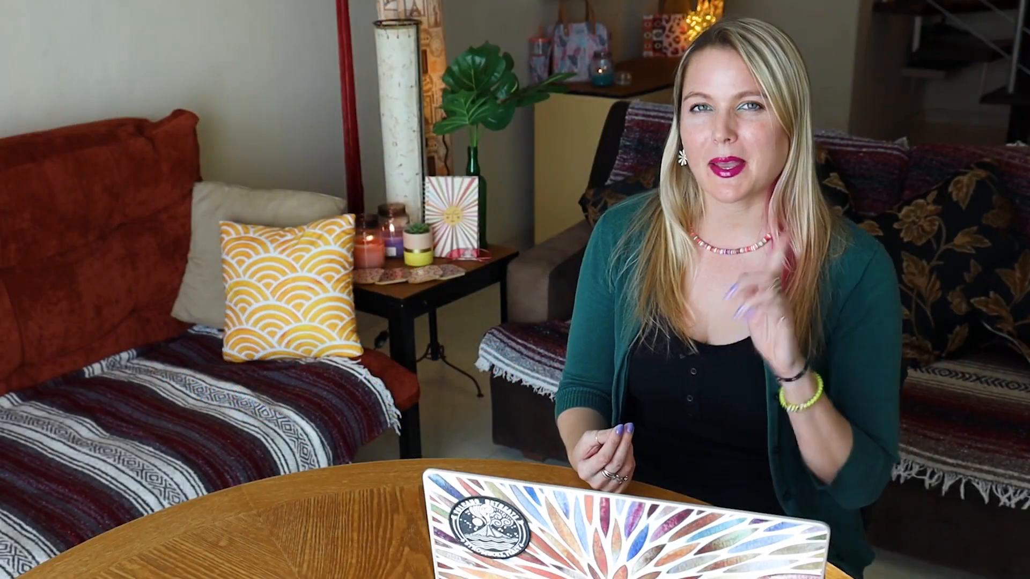